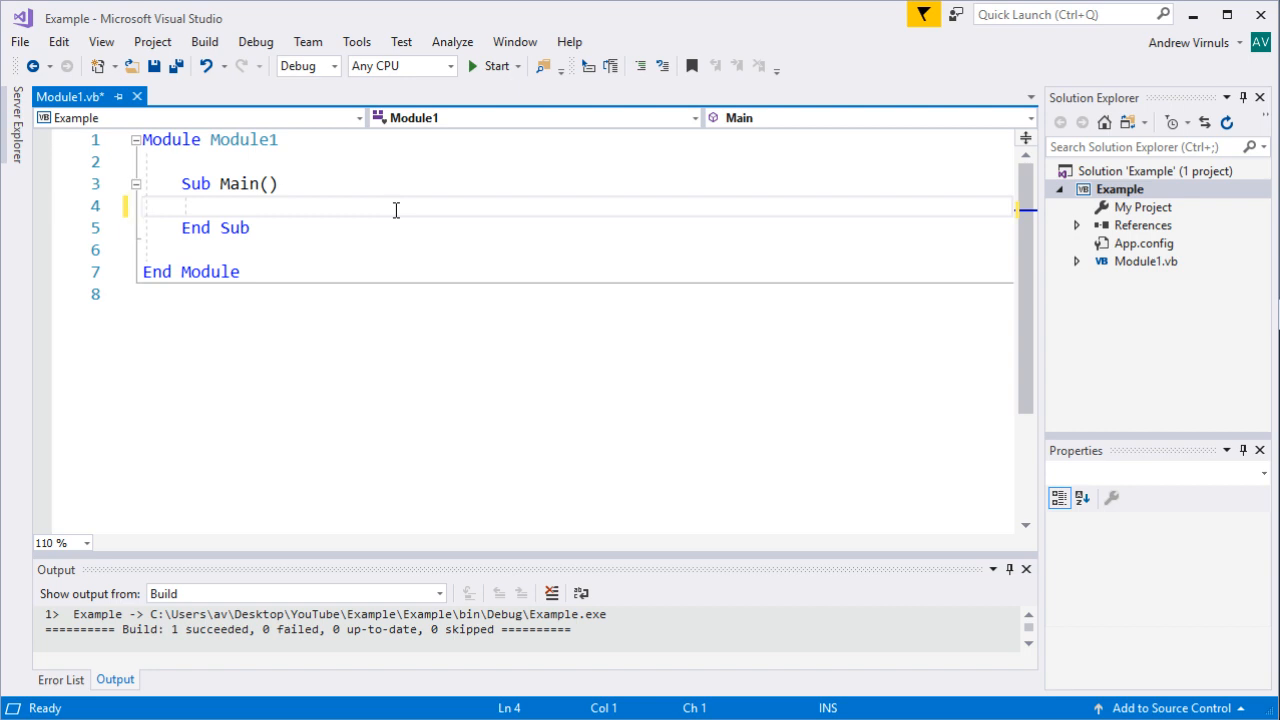
Indent the empty line inside Sub Main and begin a Dim declaration.
{"action": "key", "text": "Tab"}
{"action": "type", "text": "dim "}
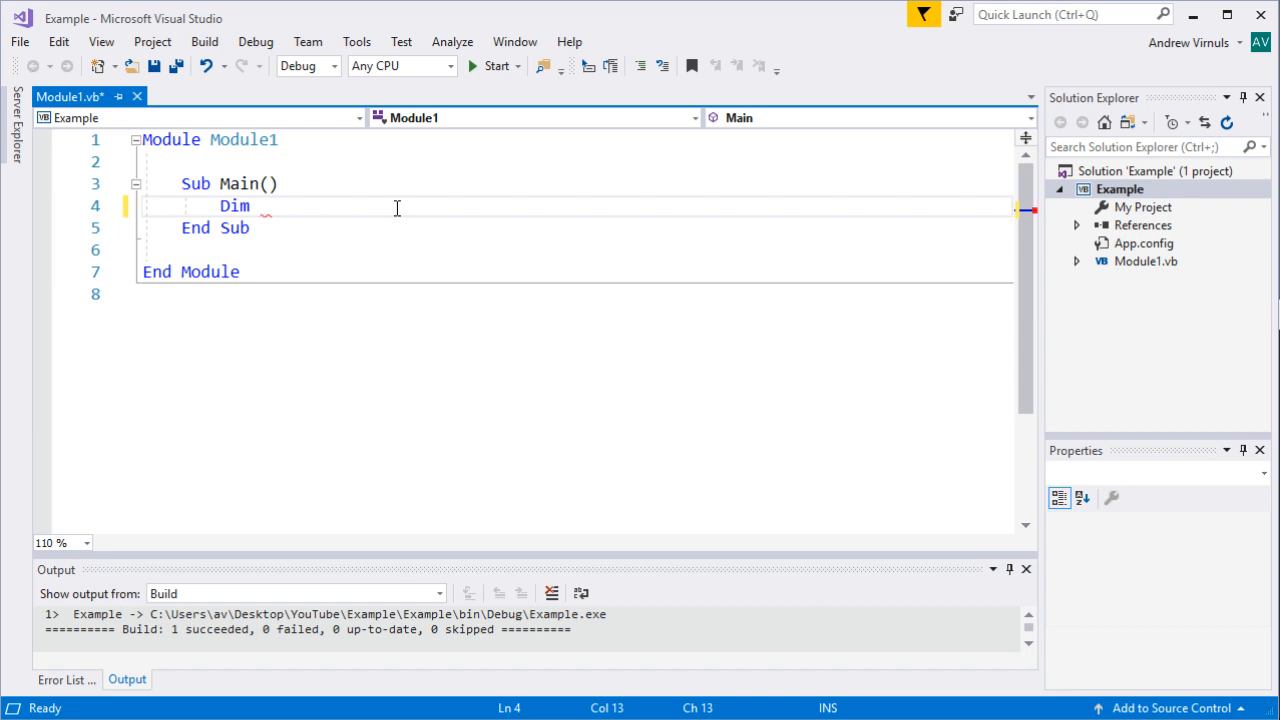
{"action": "type", "text": "i a"}
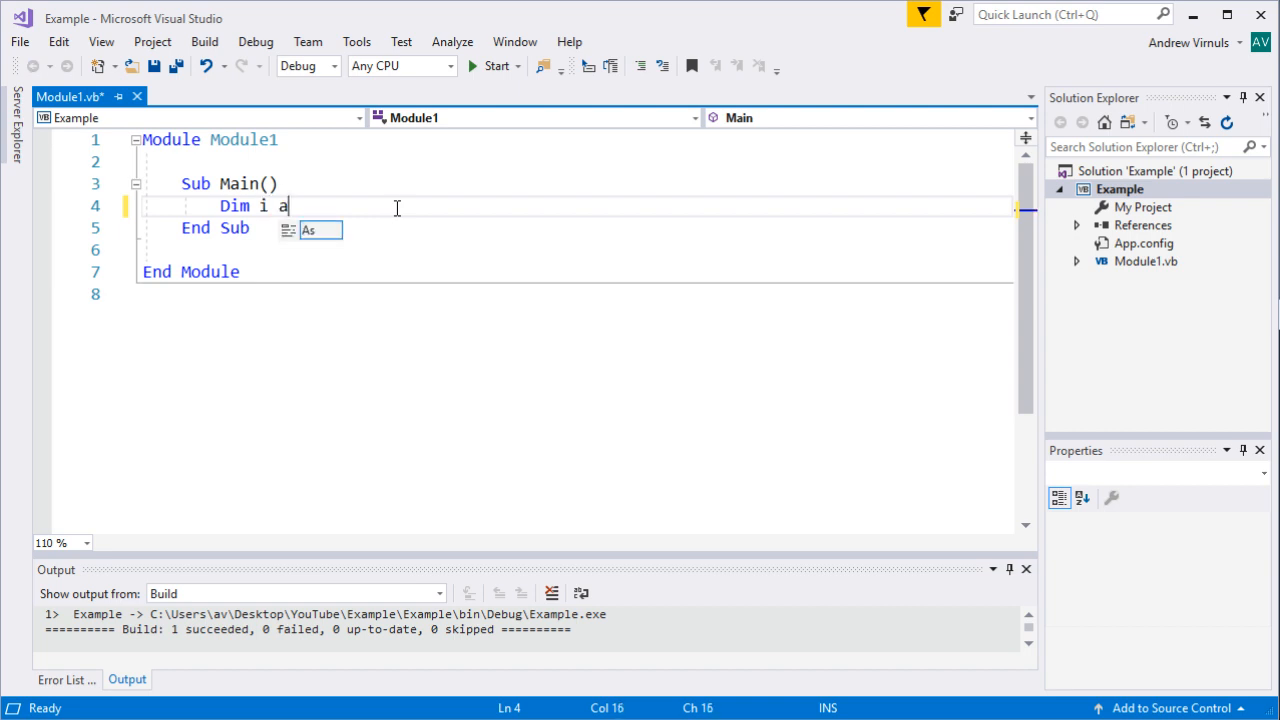
{"action": "type", "text": "s int"}
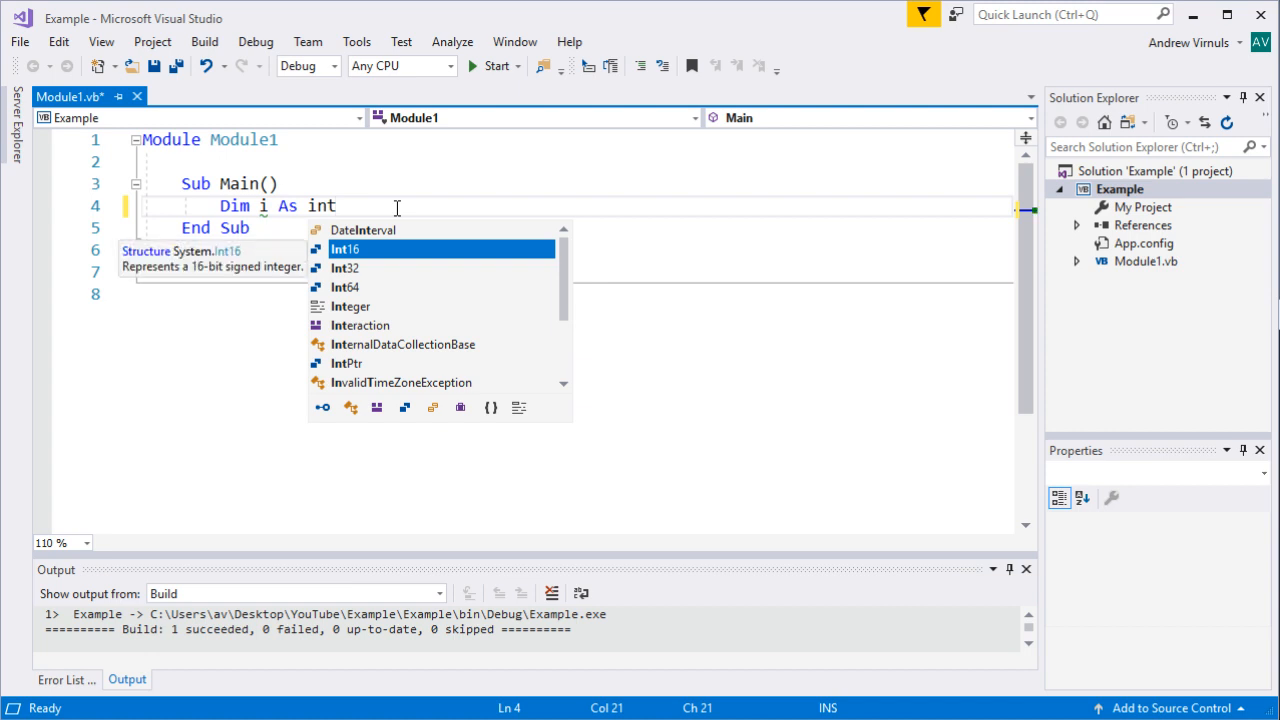
Declare 'i As Integer, s As String, f As Single' on the Dim line.
{"action": "key", "text": "Down"}
{"action": "key", "text": "Down"}
{"action": "key", "text": "Down"}
{"action": "key", "text": "Tab"}
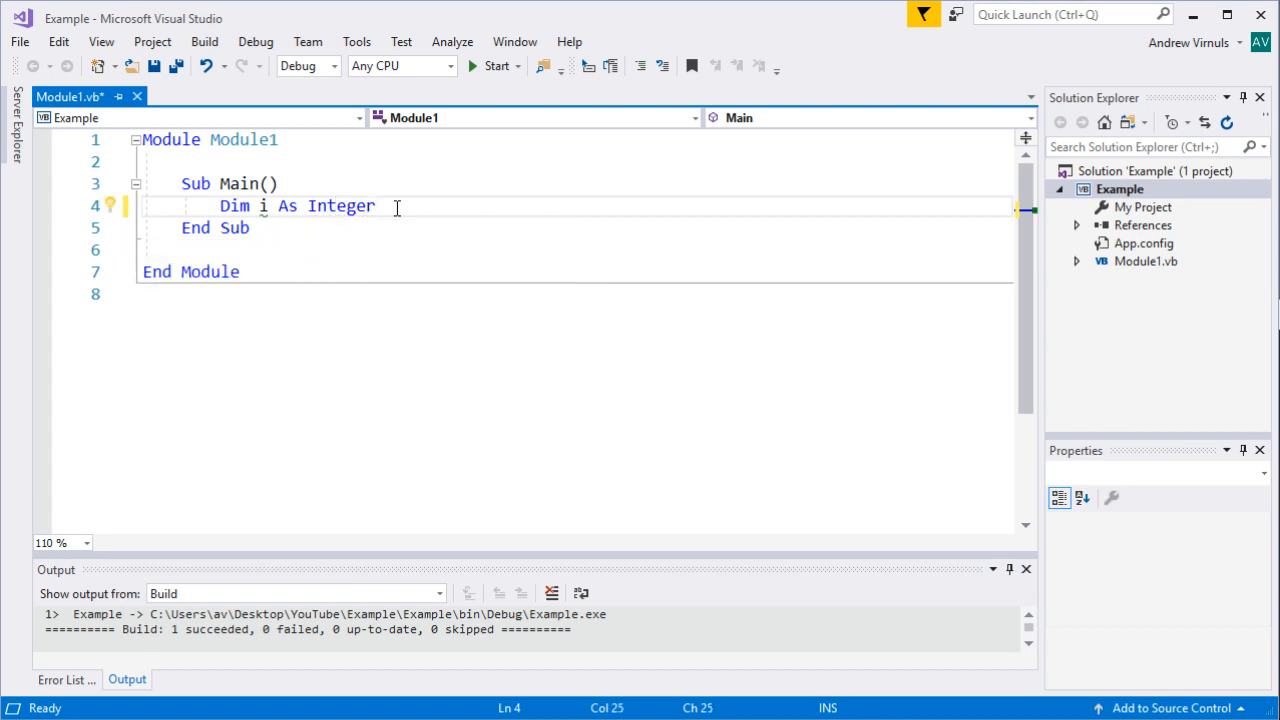
{"action": "type", "text": ", "}
{"action": "type", "text": "s as s"}
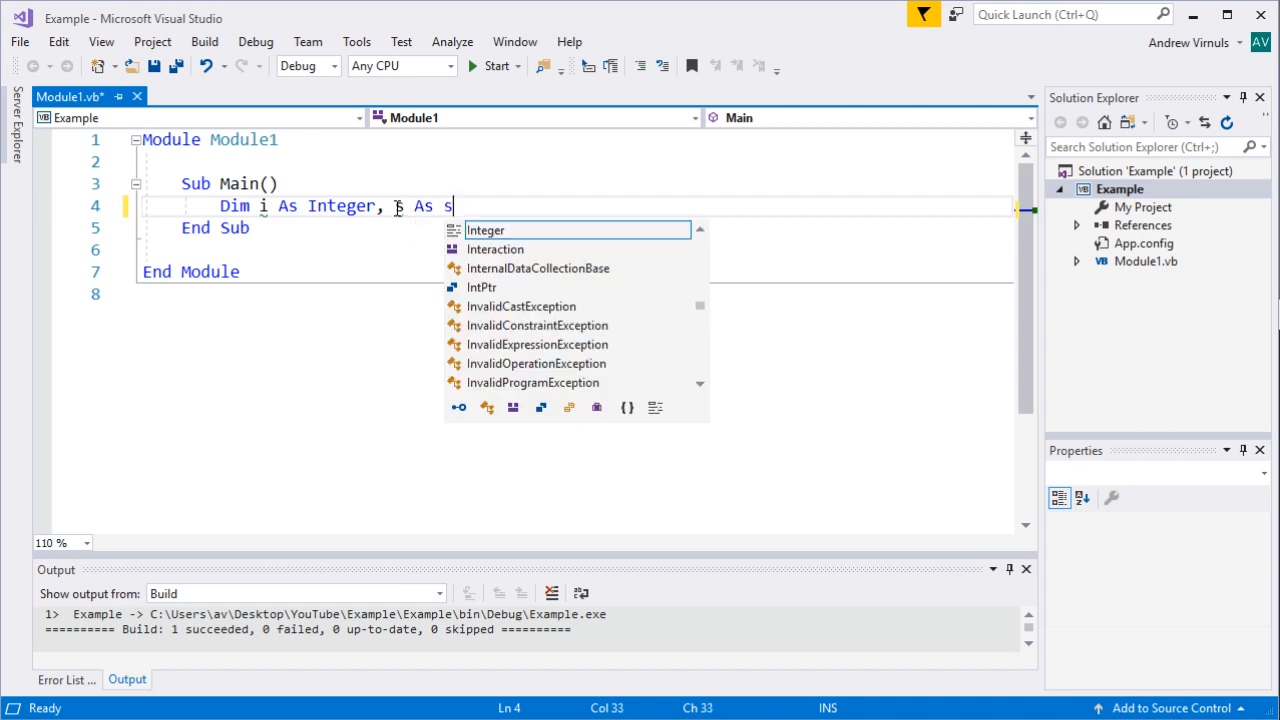
{"action": "type", "text": "tr"}
{"action": "key", "text": "Tab"}
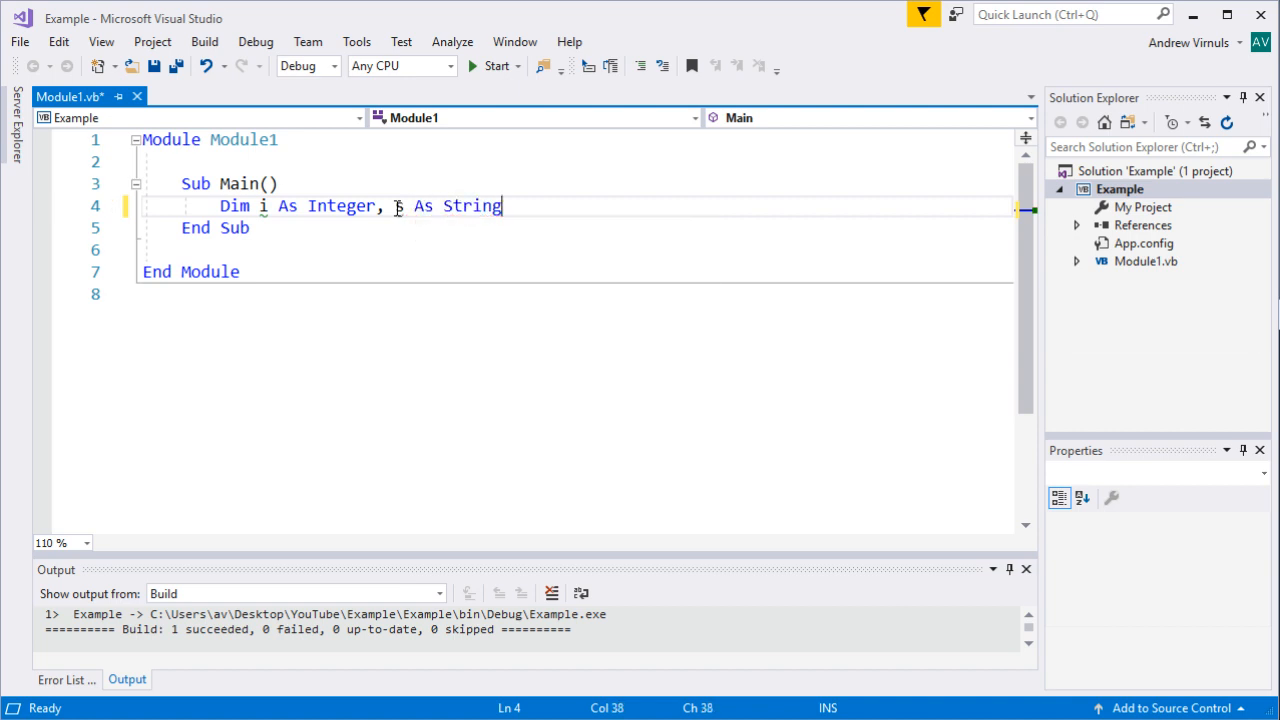
{"action": "type", "text": ", f"}
{"action": "type", "text": " As sing"}
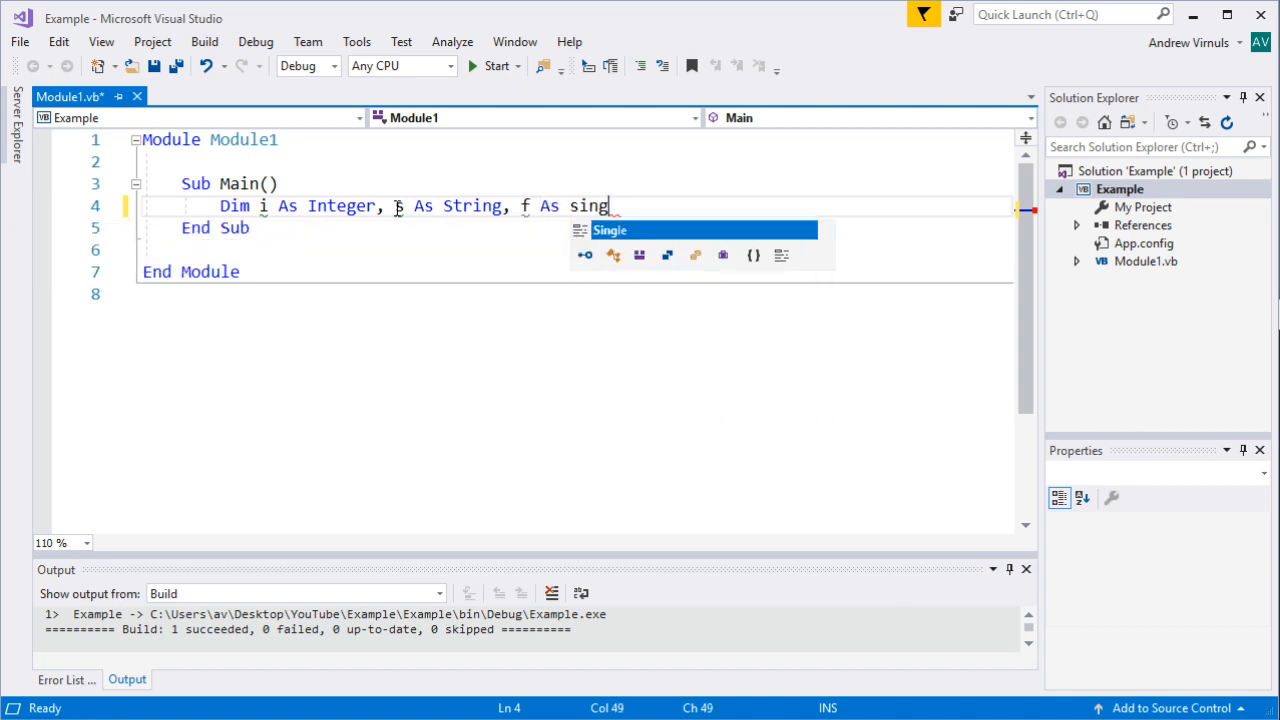
{"action": "type", "text": "le"}
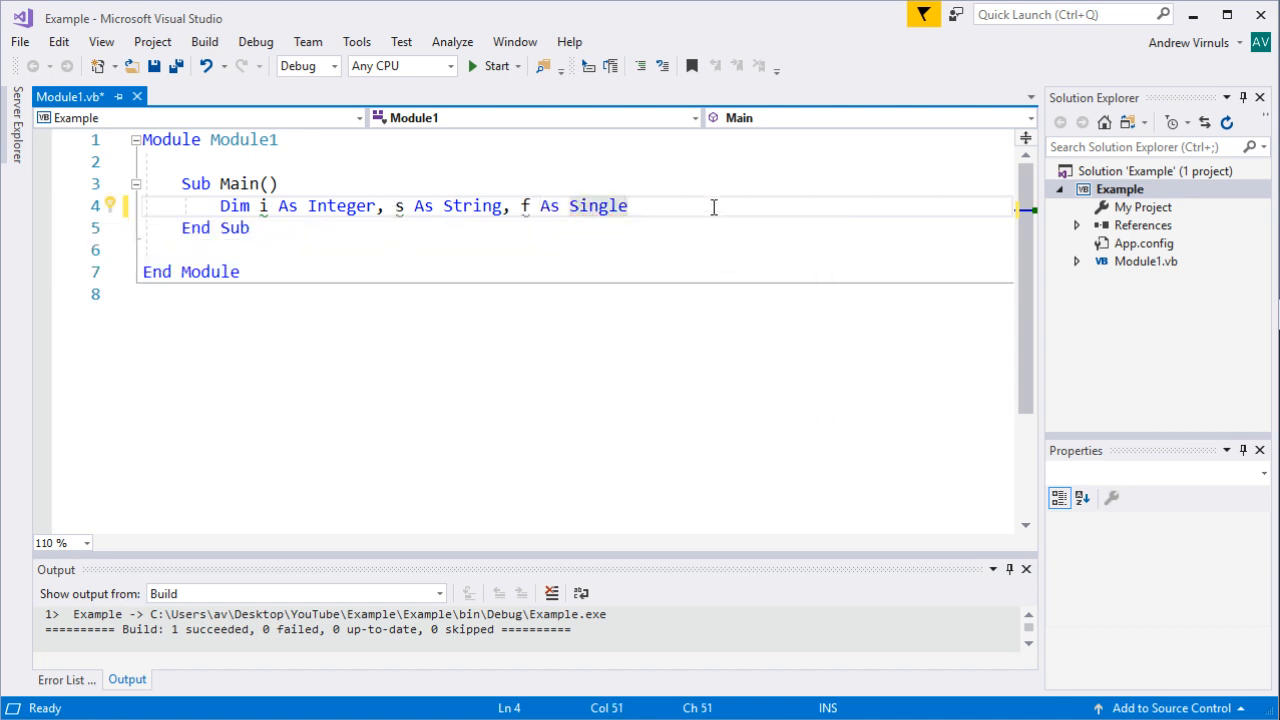
Add the statements i = 123 and s = Str(i), replacing the "Hello" attempt.
{"action": "key", "text": "Return"}
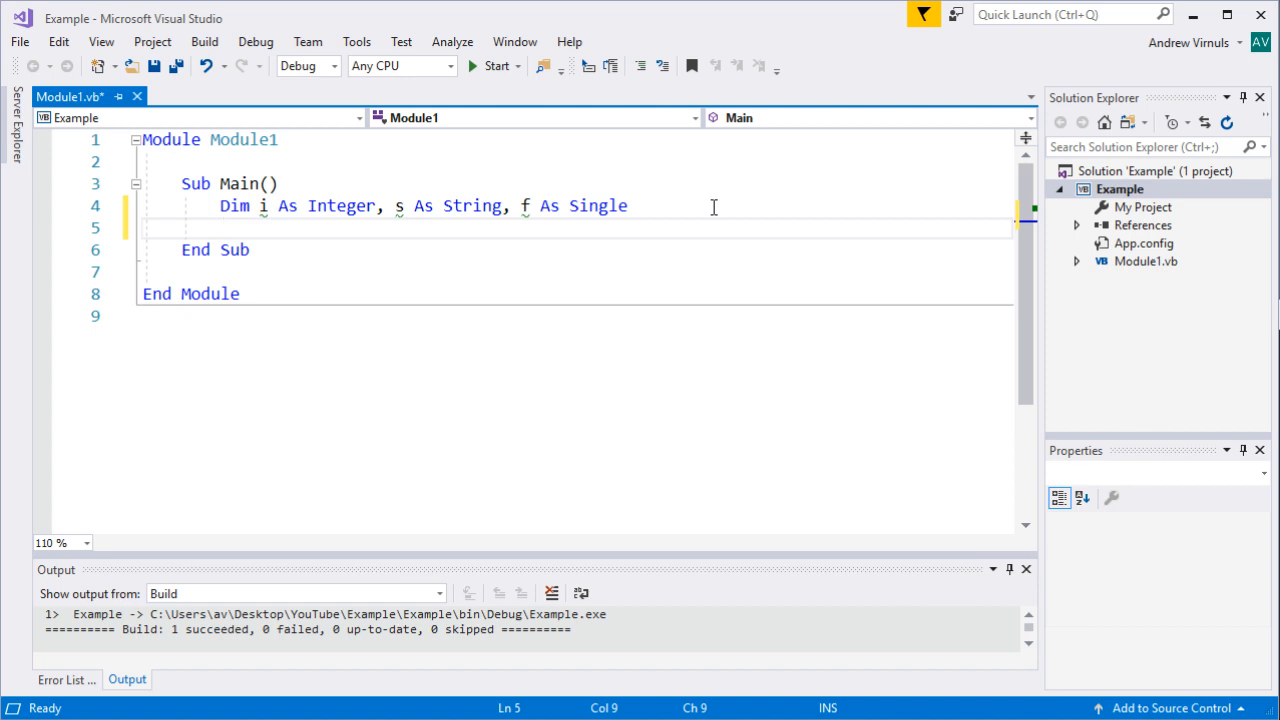
{"action": "type", "text": "i ="}
{"action": "type", "text": " 123"}
{"action": "key", "text": "Return"}
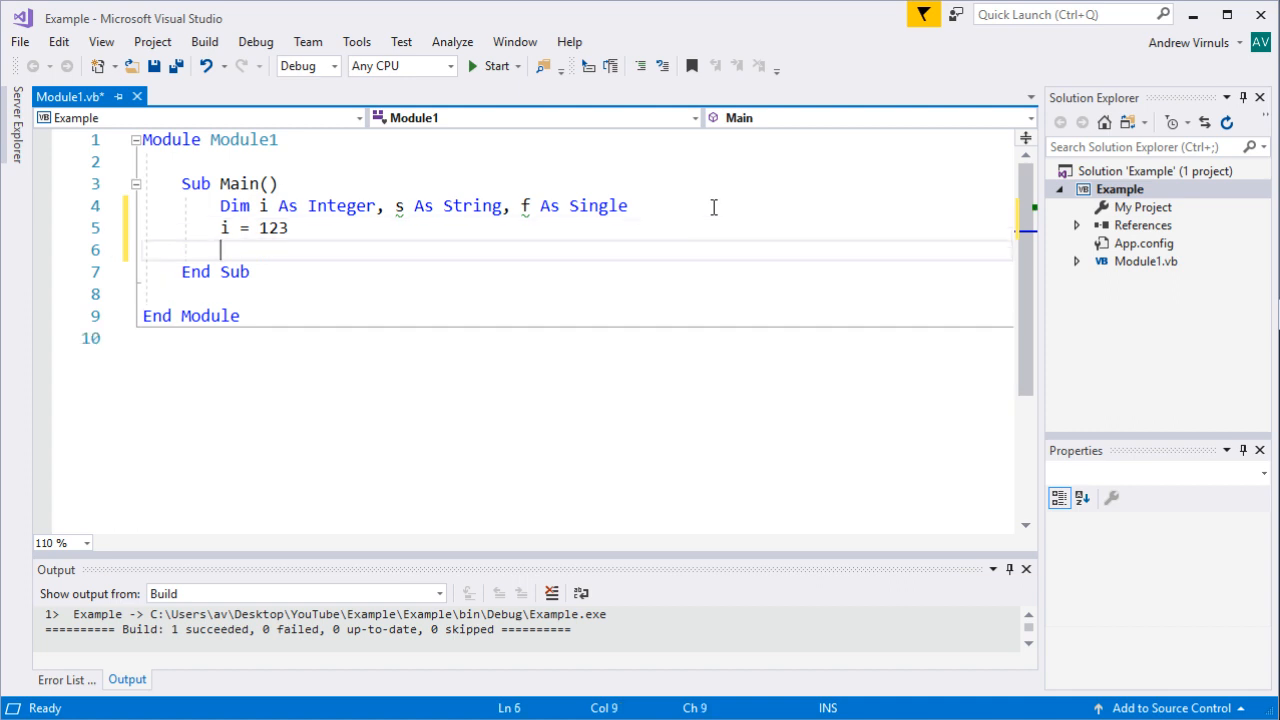
{"action": "type", "text": "s"}
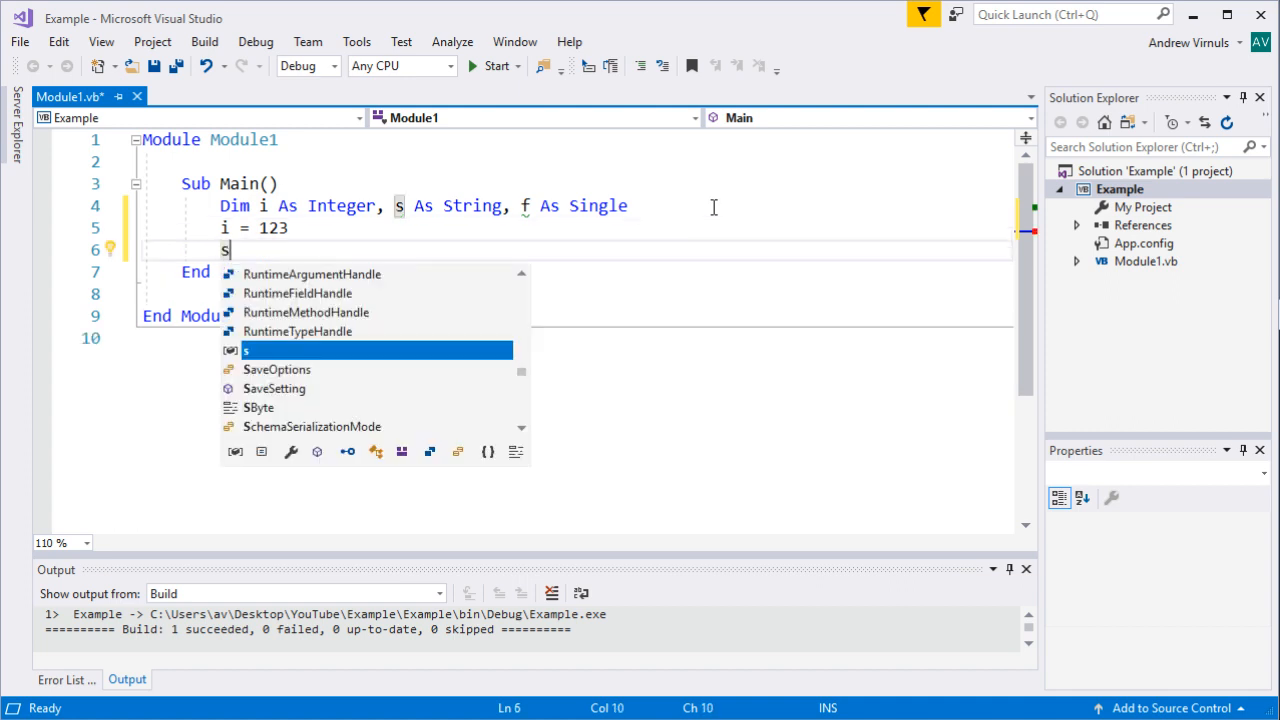
{"action": "type", "text": " =  "}
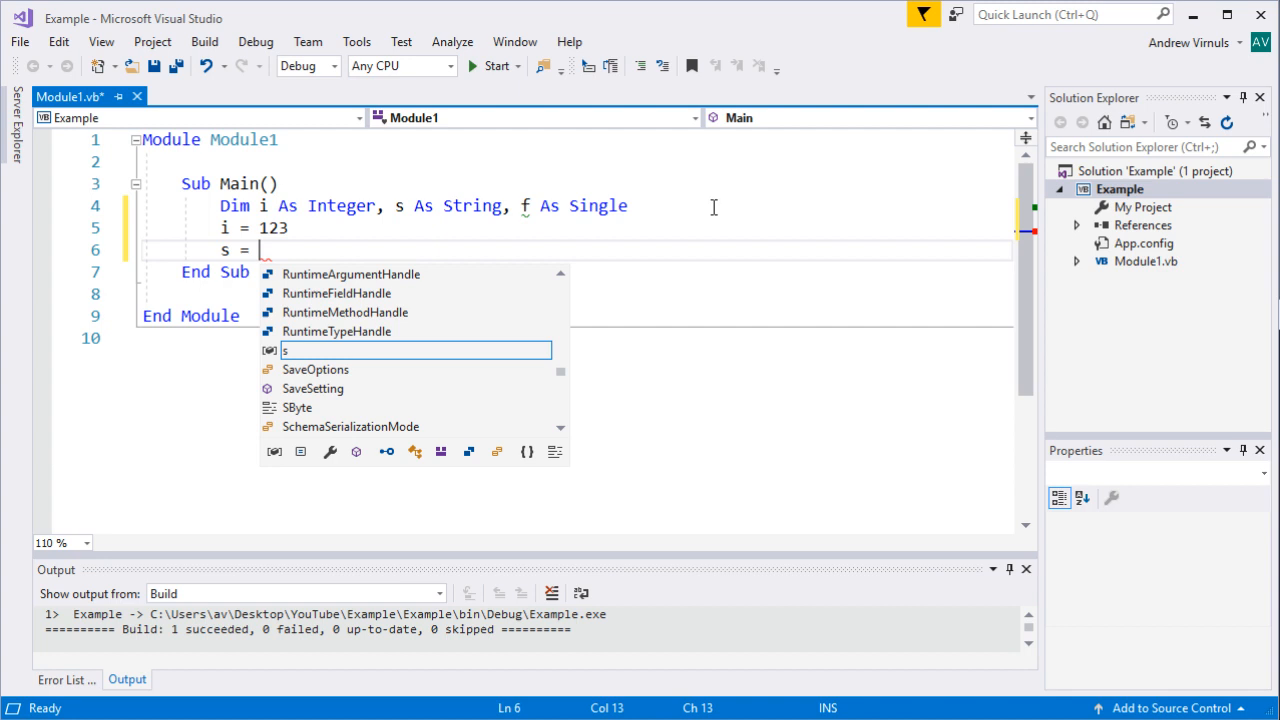
{"action": "type", "text": "\"H"}
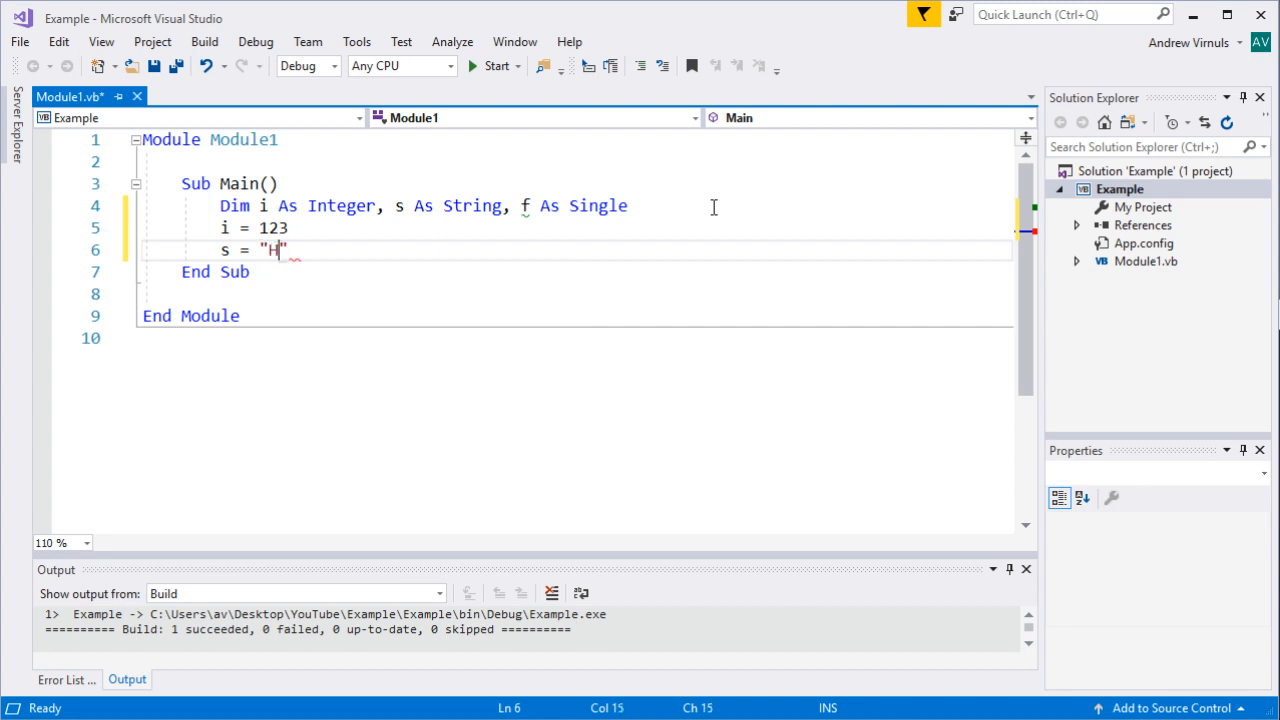
{"action": "type", "text": "ello\""}
{"action": "type", "text": "\""}
{"action": "key", "text": "BackSpace"}
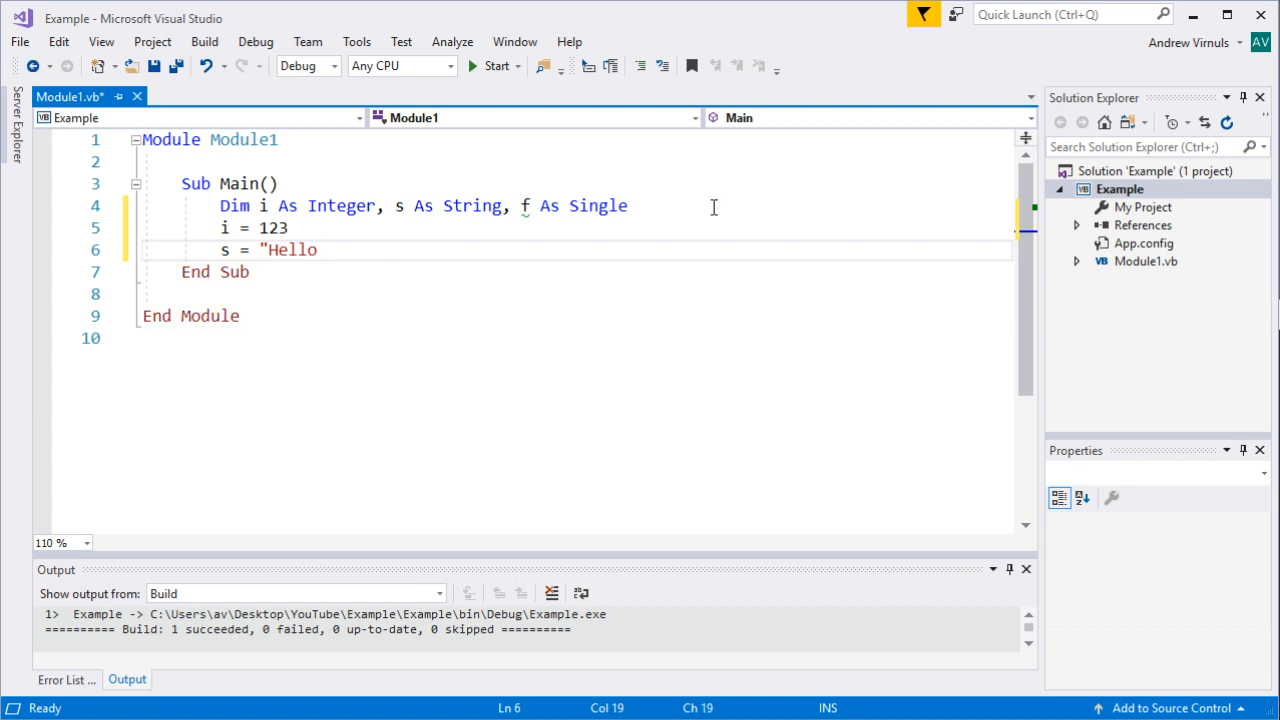
{"action": "key", "text": "BackSpace"}
{"action": "key", "text": "BackSpace"}
{"action": "key", "text": "BackSpace"}
{"action": "key", "text": "BackSpace"}
{"action": "key", "text": "BackSpace"}
{"action": "key", "text": "BackSpace"}
{"action": "type", "text": "s = Str"}
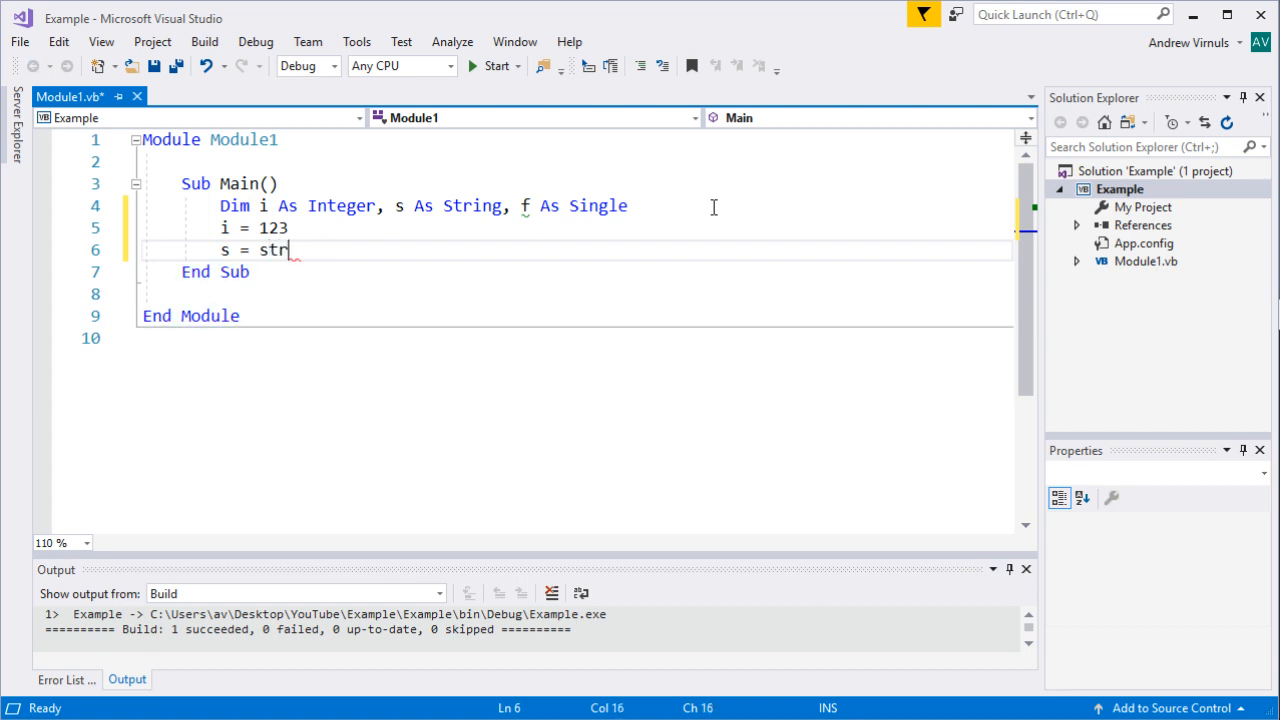
{"action": "type", "text": "("}
{"action": "type", "text": "i"}
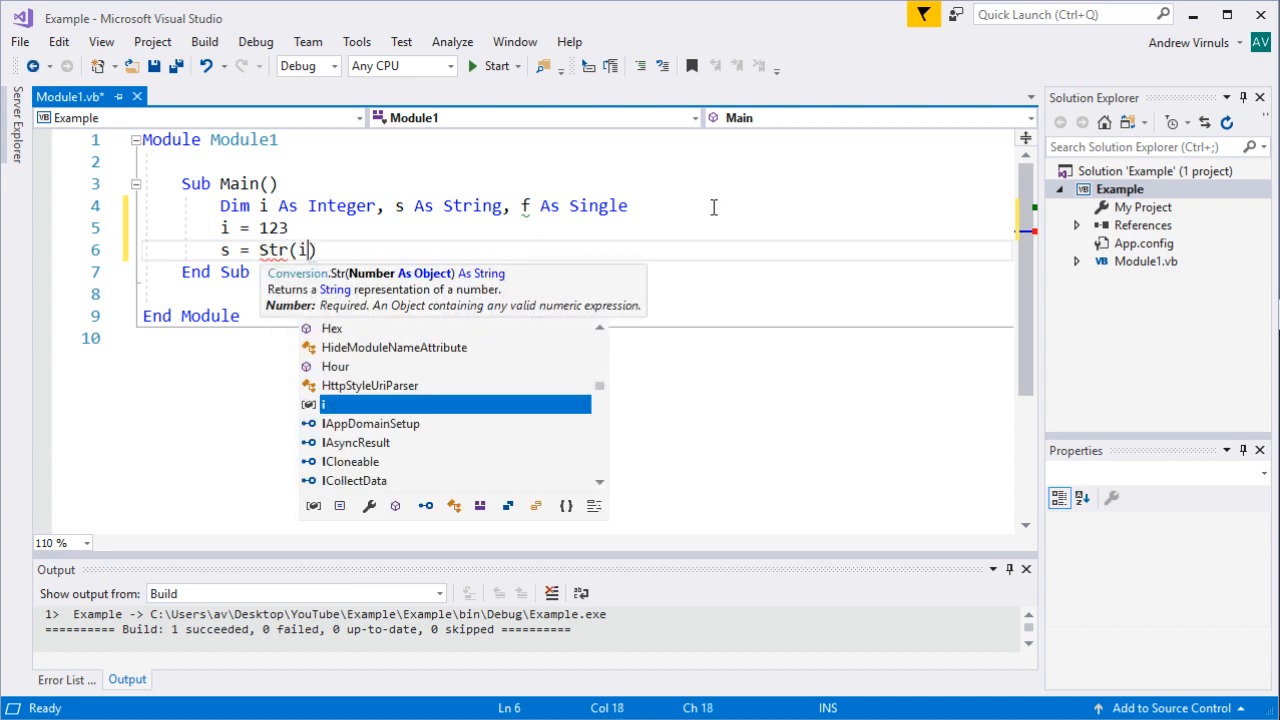
{"action": "left_click", "coordinate": [332, 247]}
Begin the assignment 'f = ' on a new line after s = Str(i).
{"action": "key", "text": "Return"}
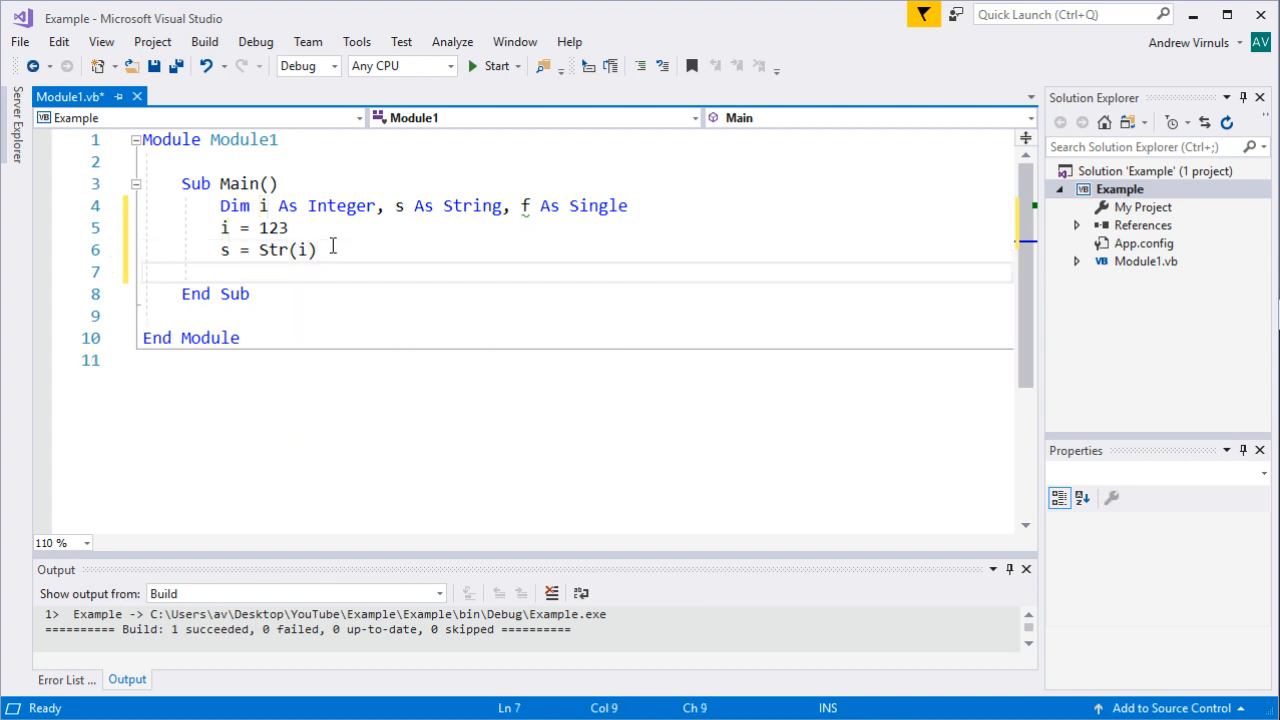
{"action": "type", "text": "f ="}
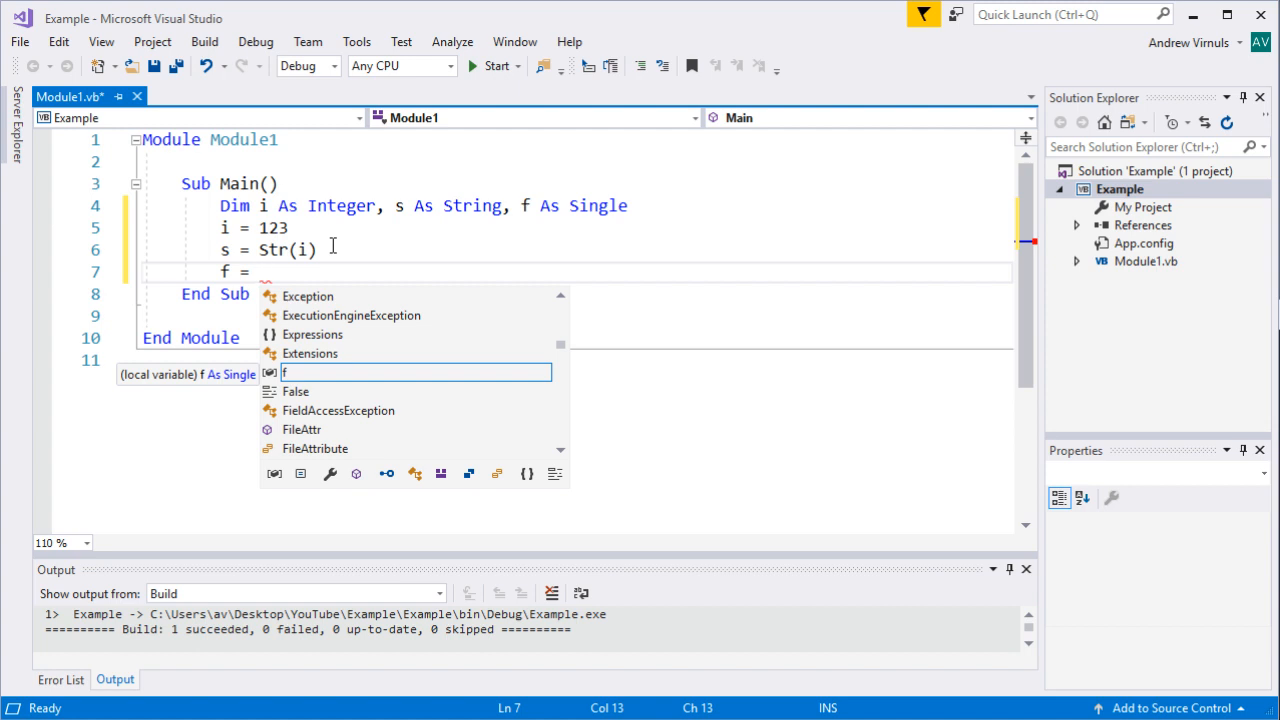
{"action": "type", "text": "c"}
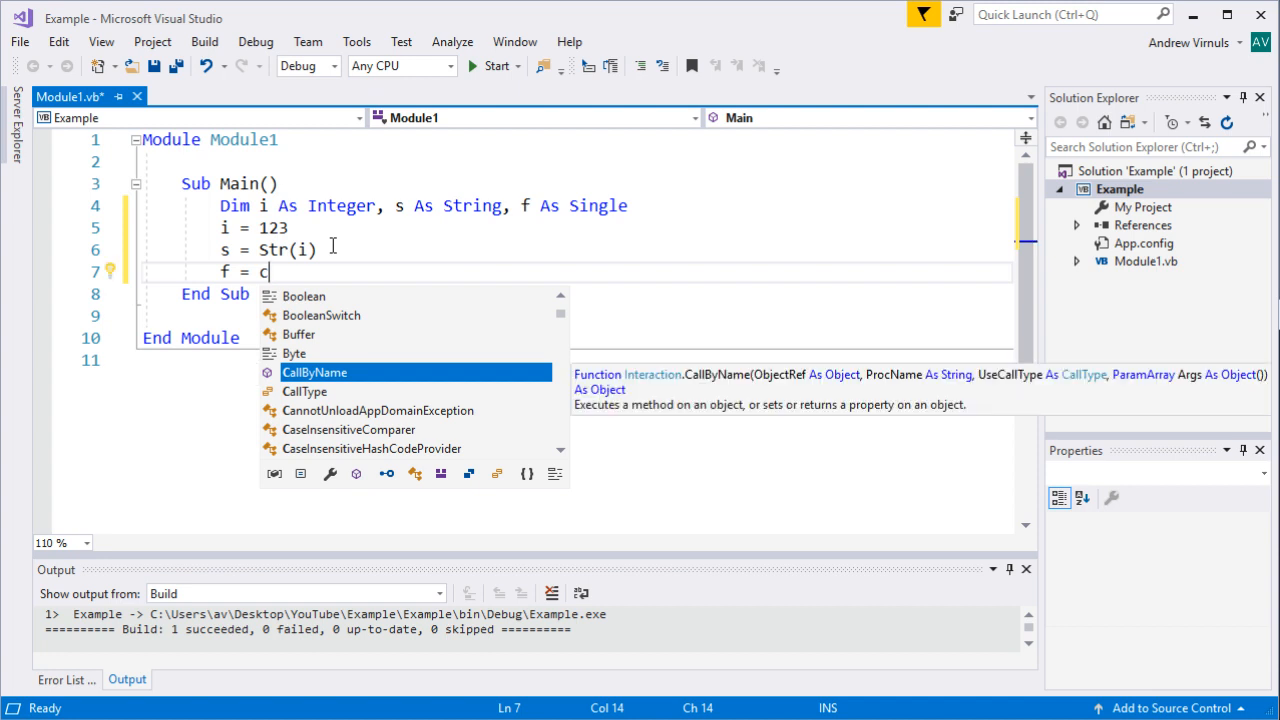
{"action": "type", "text": "on"}
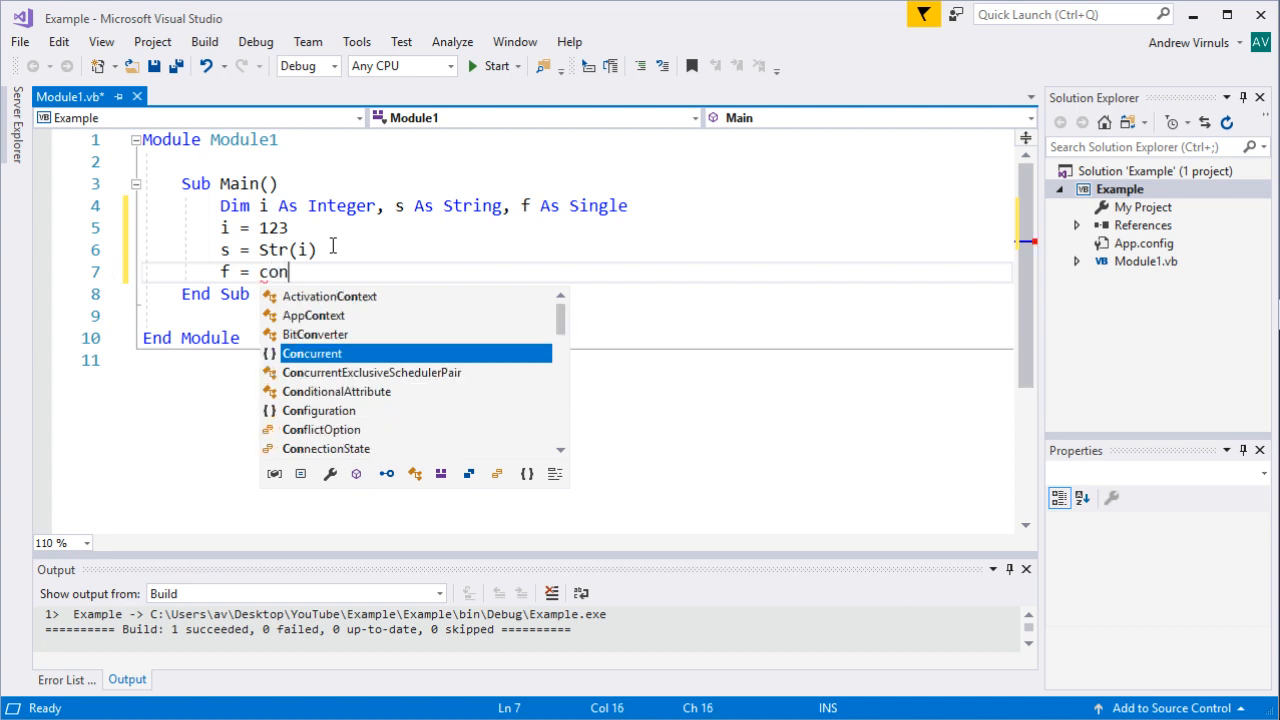
{"action": "type", "text": "ver"}
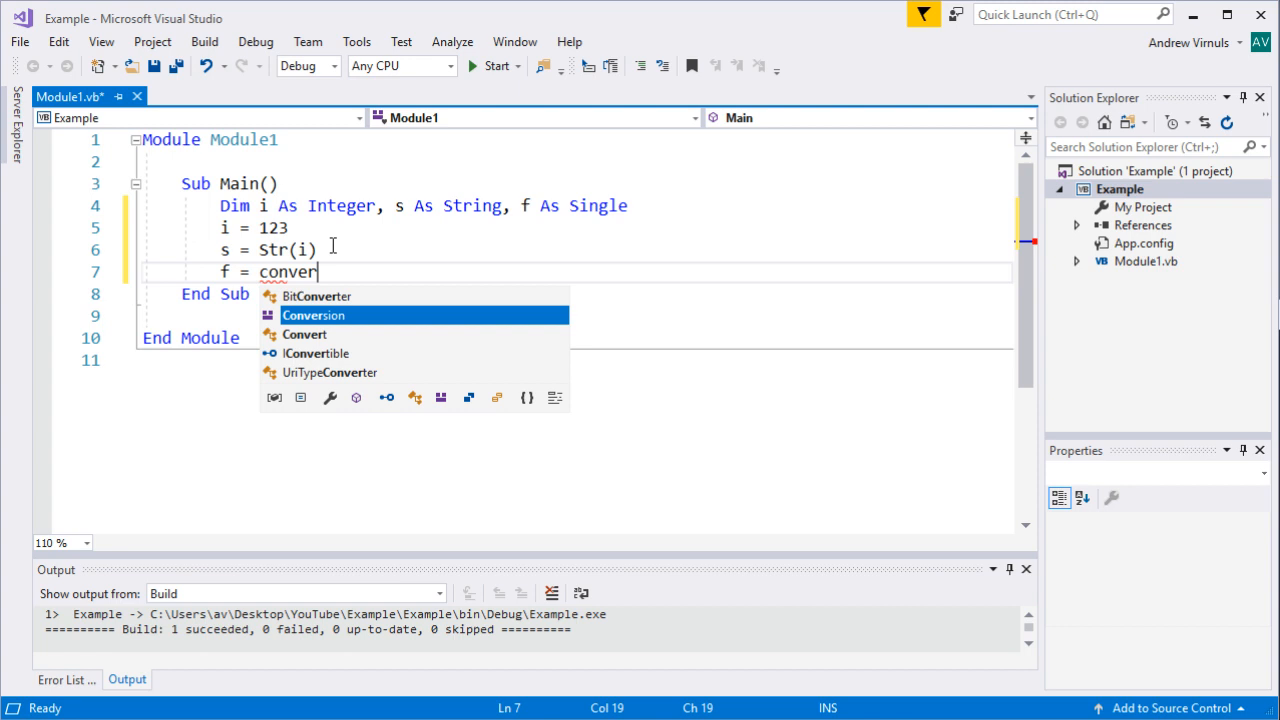
Complete the line f = Convert.ToSingle(s) and move to a new line below it.
{"action": "key", "text": "Tab"}
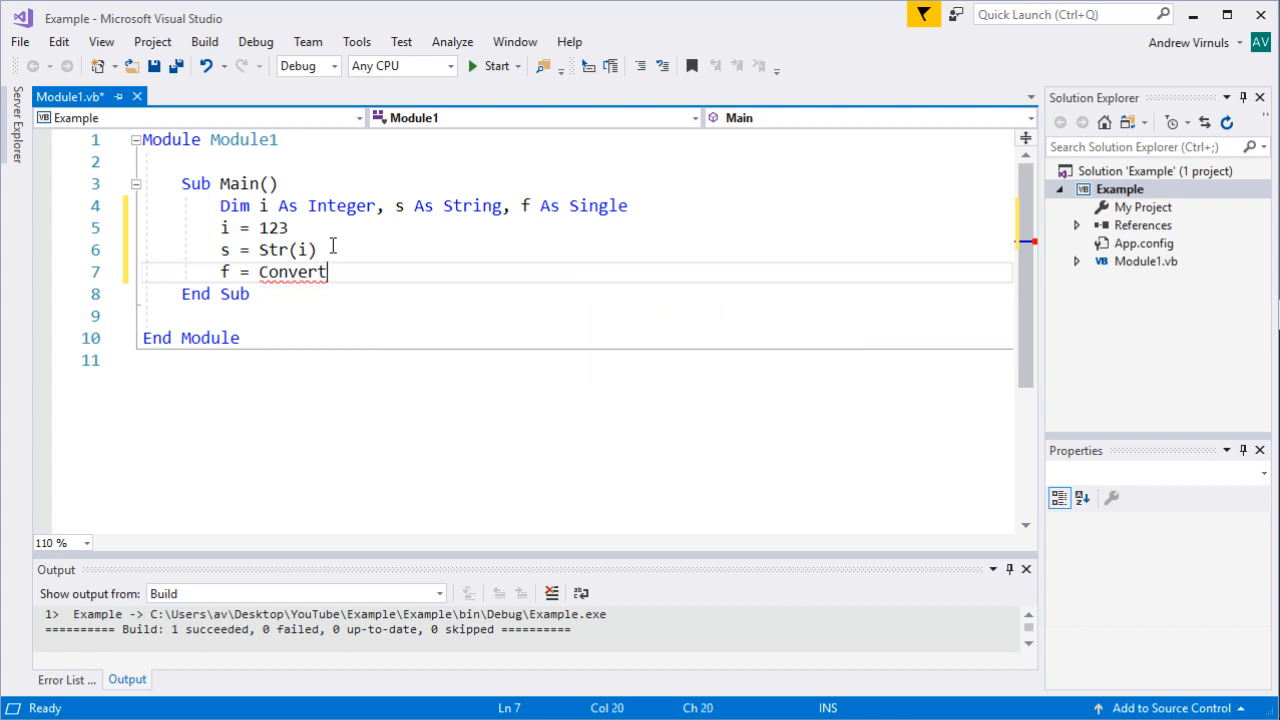
{"action": "type", "text": "."}
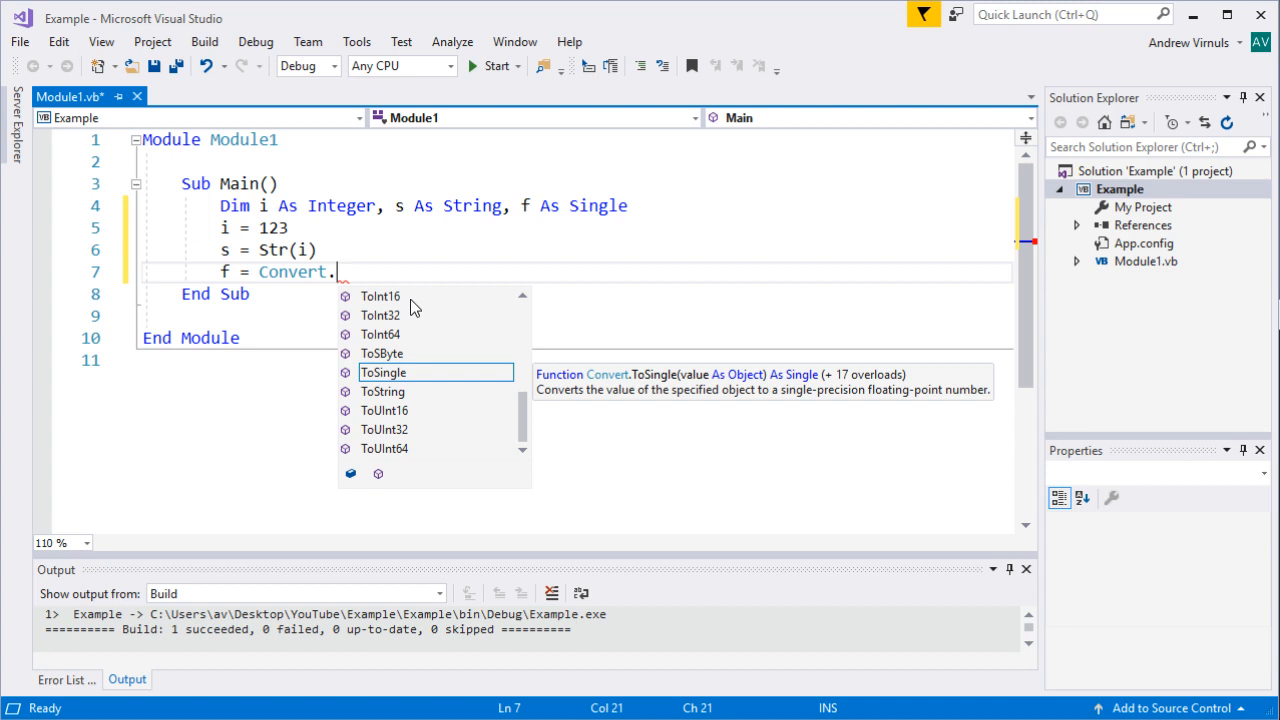
{"action": "double_click", "coordinate": [397, 374]}
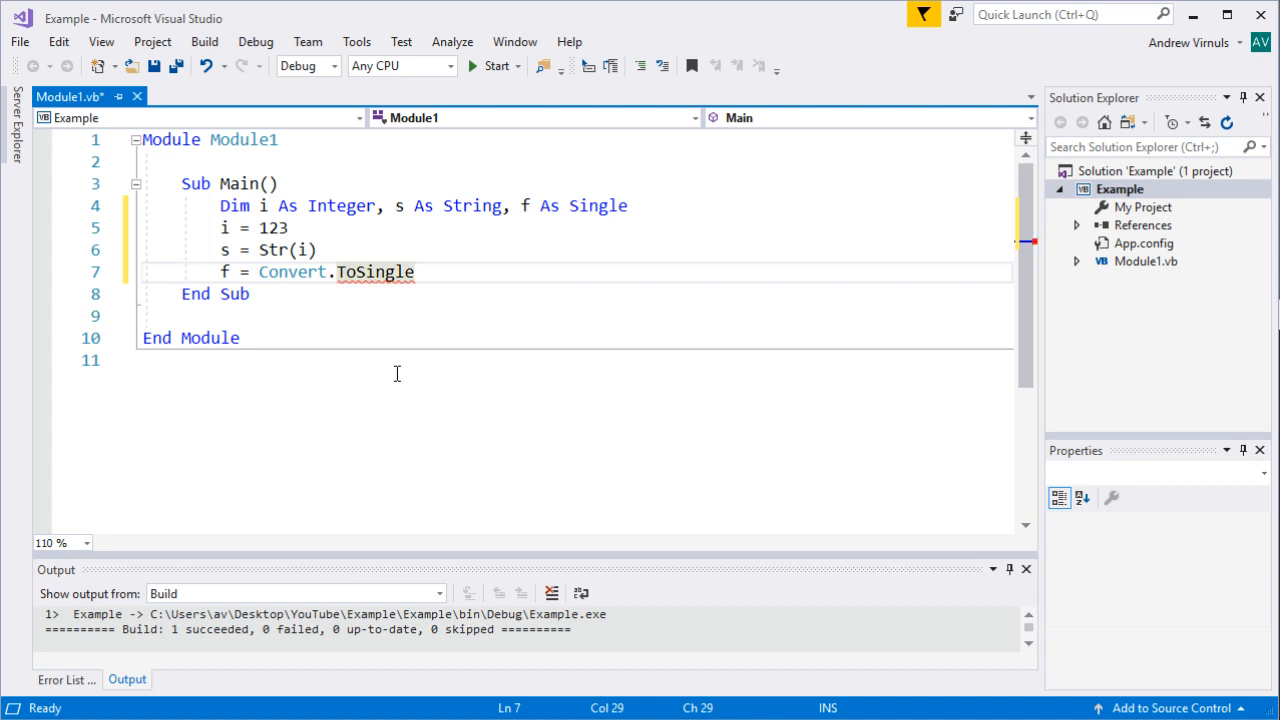
{"action": "type", "text": "s"}
{"action": "key", "text": "BackSpace"}
{"action": "type", "text": "("}
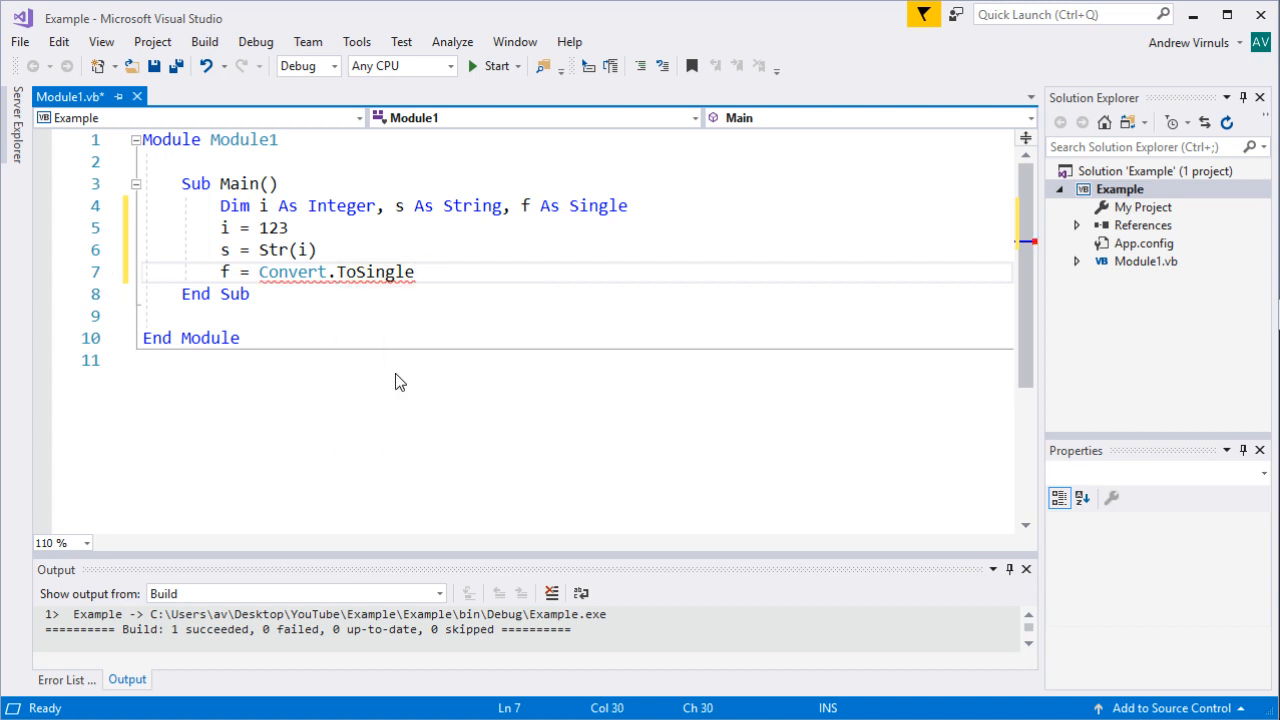
{"action": "type", "text": "s"}
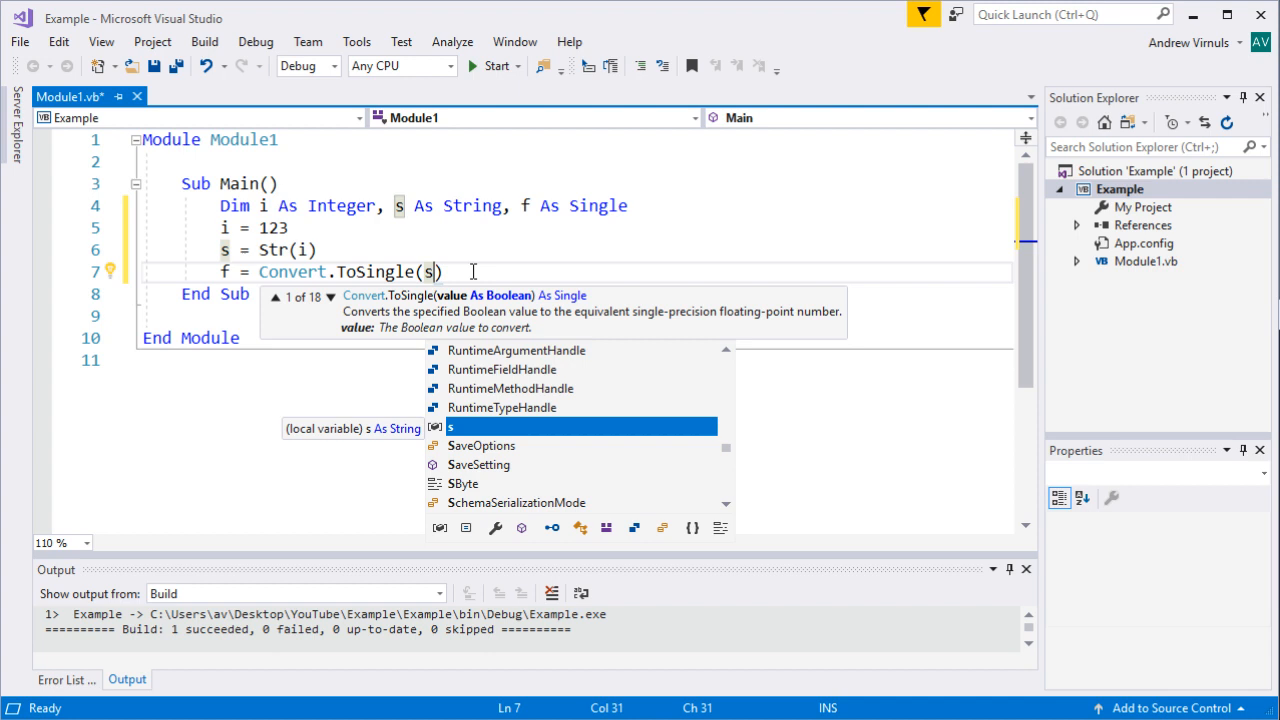
{"action": "left_click", "coordinate": [472, 272]}
{"action": "key", "text": "Return"}
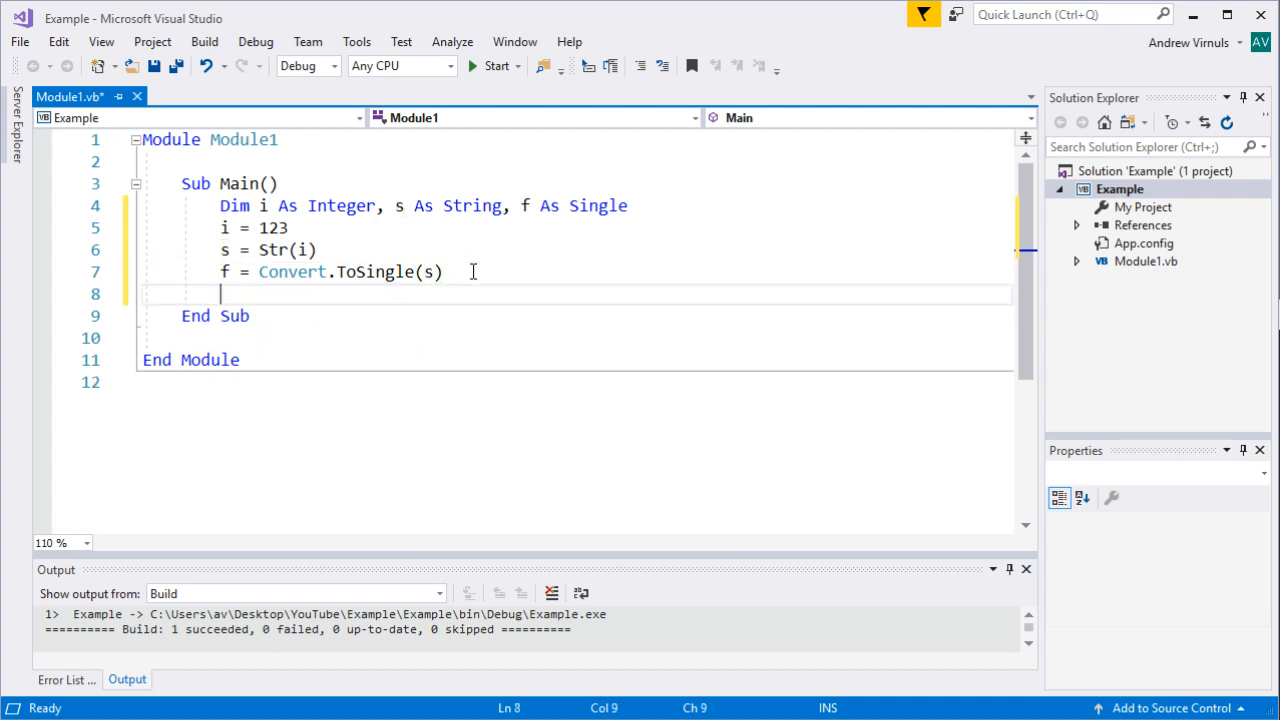
{"action": "type", "text": "con"}
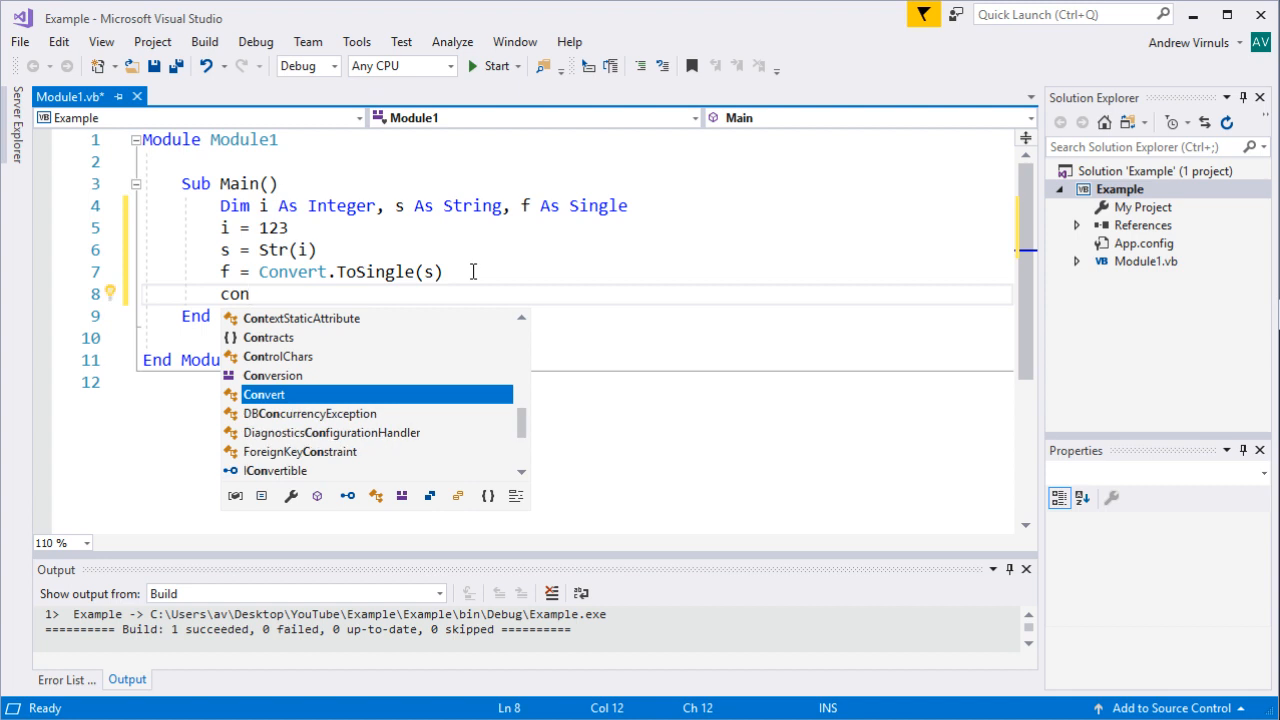
{"action": "type", "text": "sole;e"}
Write Console.WriteLine("S: {0}, i: {1}, f: {2}", s, i, f) with corrected placeholders.
{"action": "key", "text": "BackSpace"}
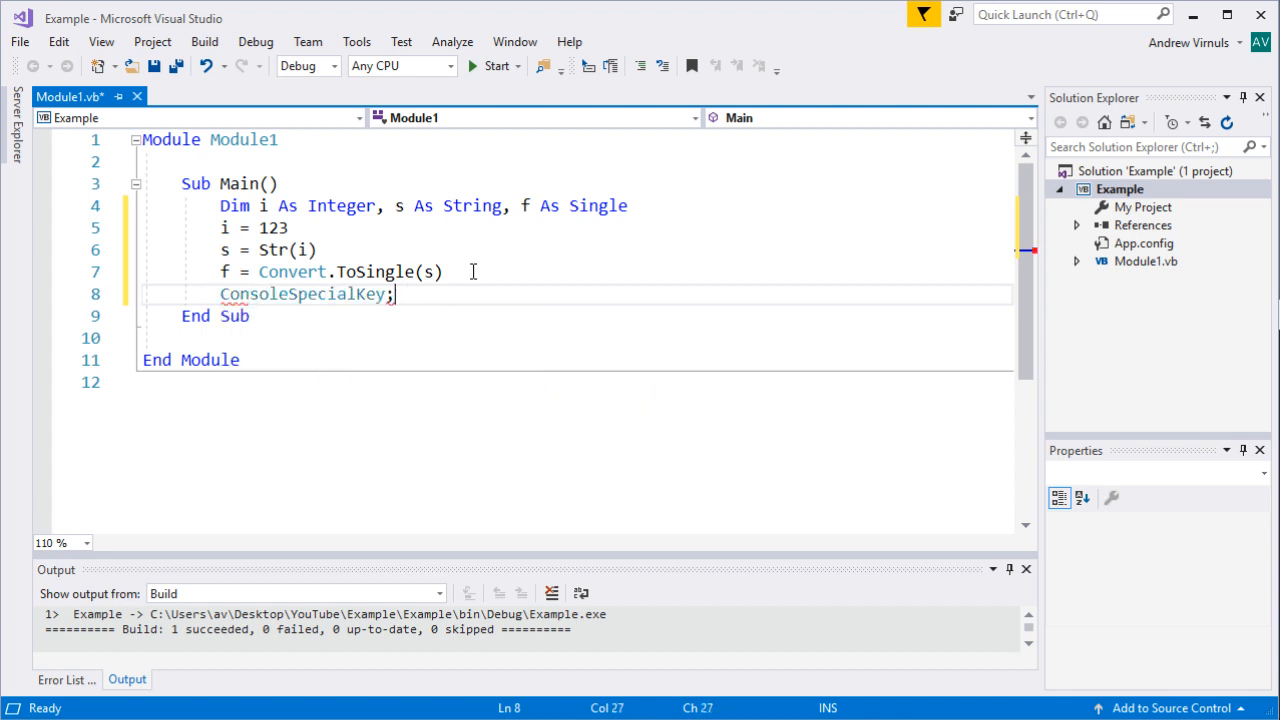
{"action": "key", "text": "BackSpace"}
{"action": "key", "text": "BackSpace"}
{"action": "key", "text": "BackSpace"}
{"action": "key", "text": "BackSpace"}
{"action": "key", "text": "BackSpace"}
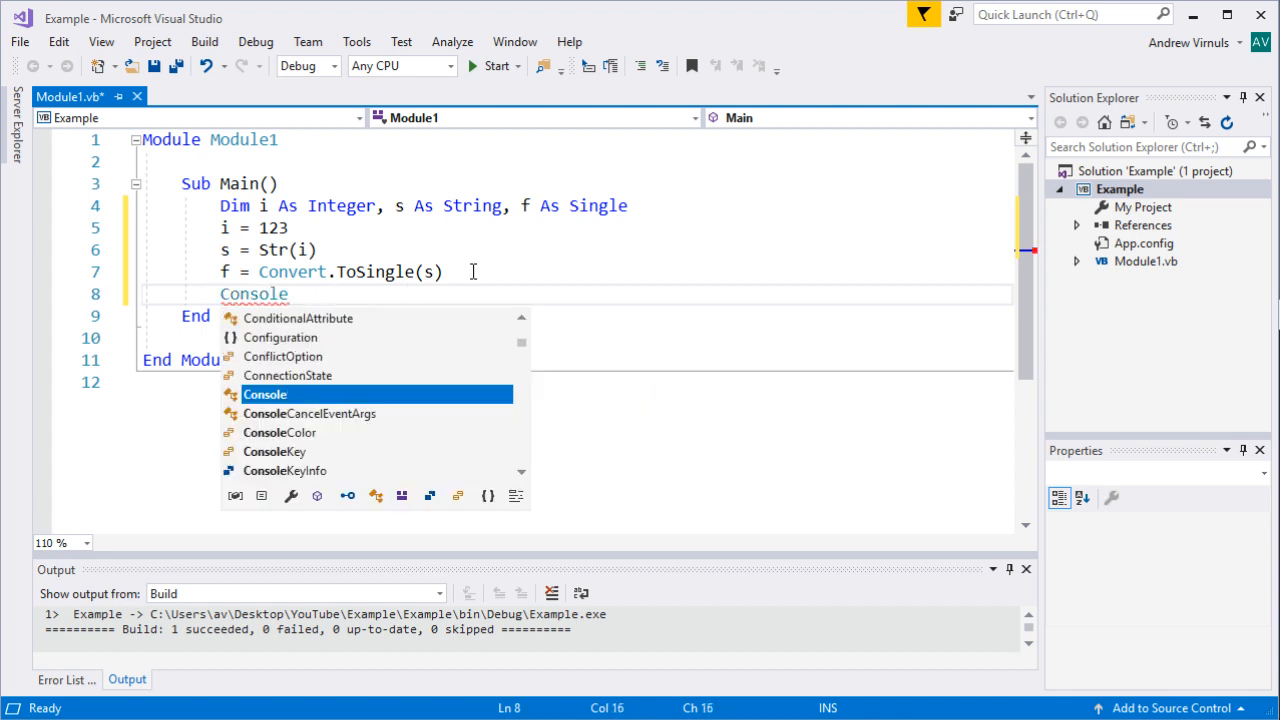
{"action": "type", "text": ".wr"}
{"action": "key", "text": "Down"}
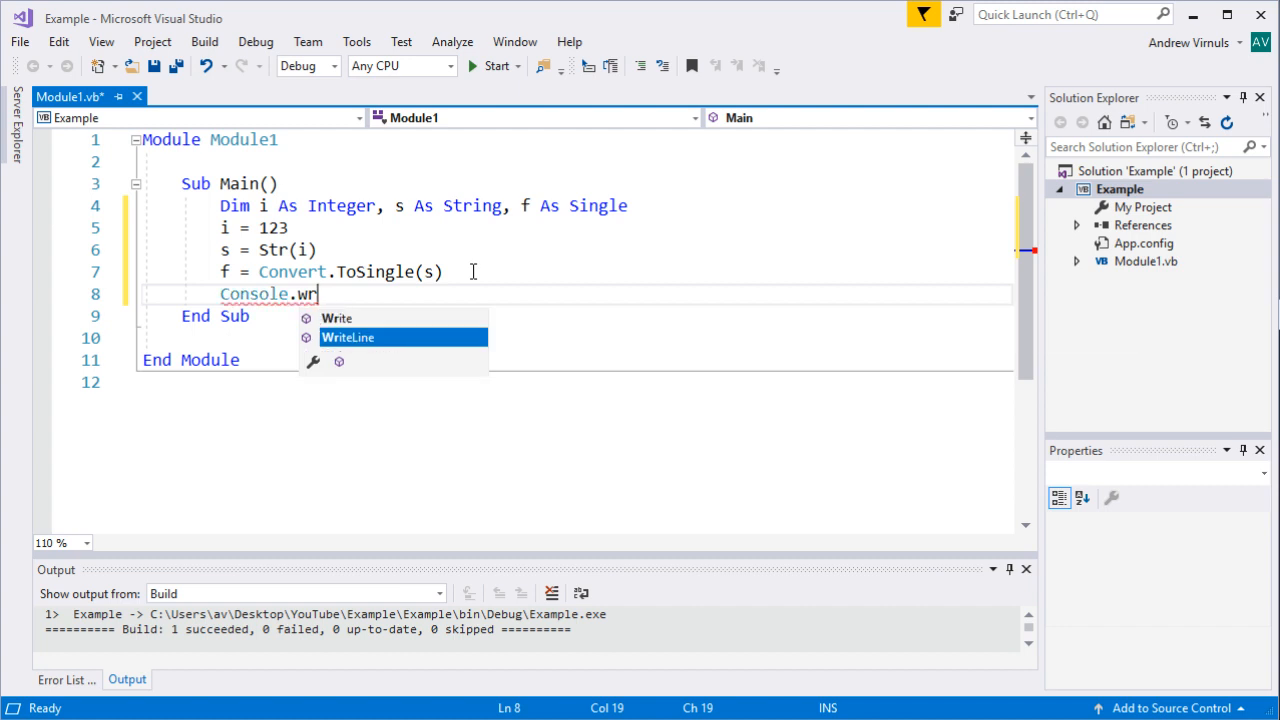
{"action": "key", "text": "Tab"}
{"action": "type", "text": "("}
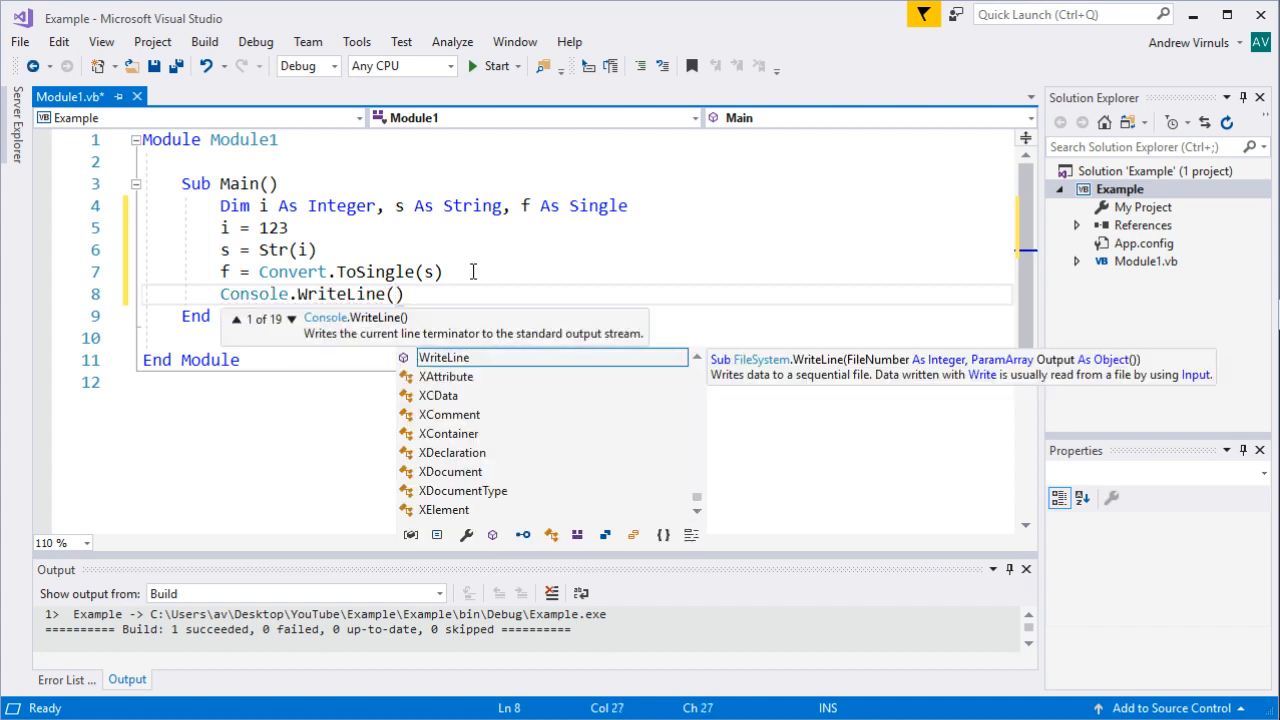
{"action": "type", "text": "\"S: "}
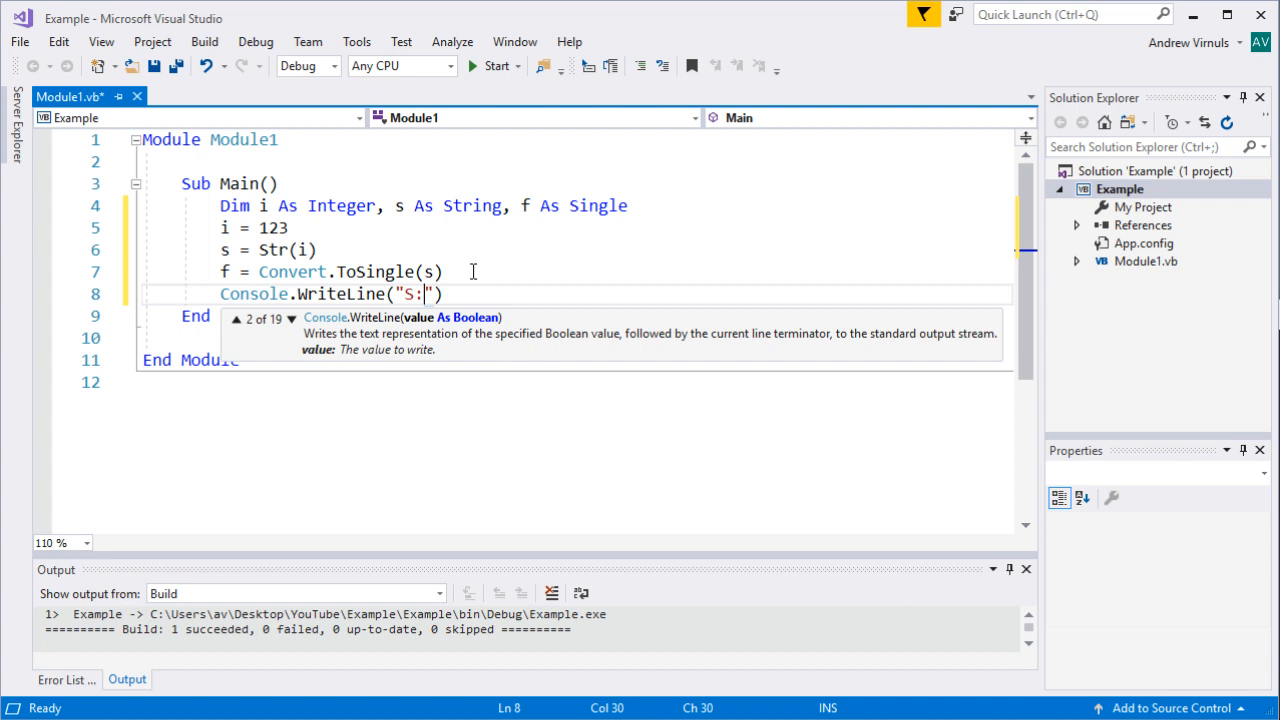
{"action": "type", "text": "["}
{"action": "key", "text": "BackSpace"}
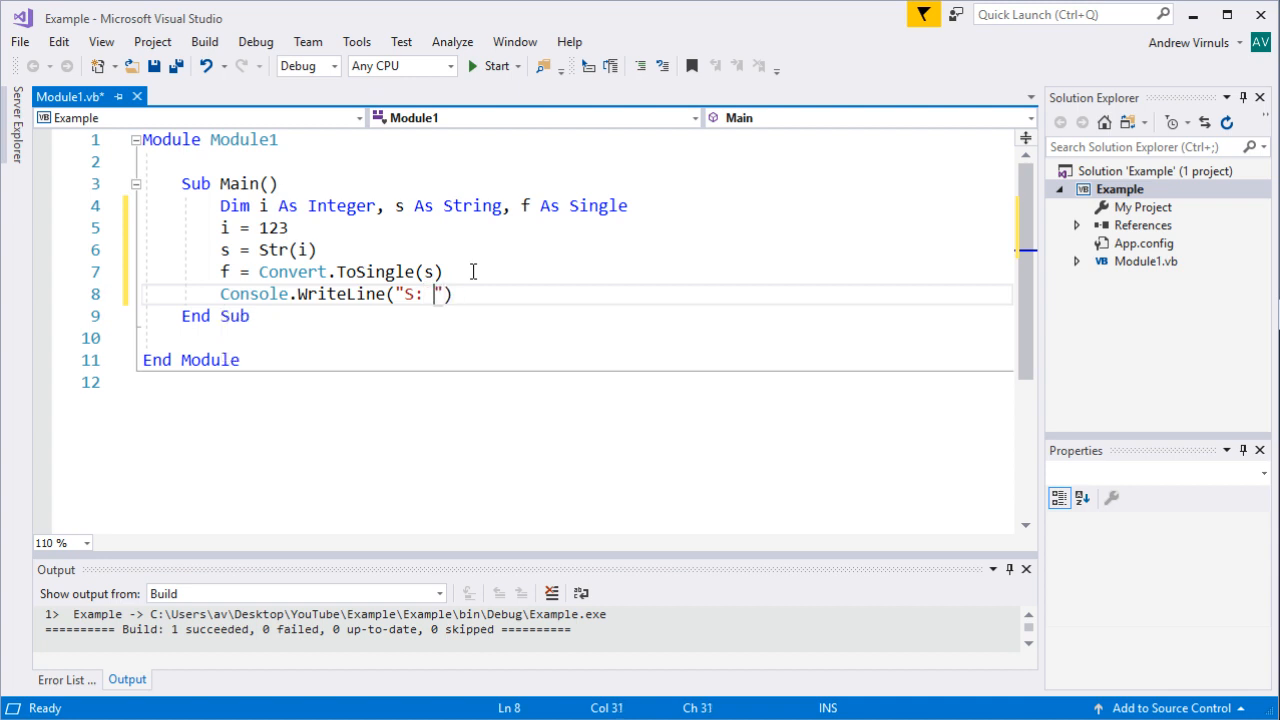
{"action": "type", "text": "{1"}
{"action": "key", "text": "BackSpace"}
{"action": "type", "text": "0{"}
{"action": "key", "text": "BackSpace"}
{"action": "type", "text": "}"}
{"action": "type", "text": ", "}
{"action": "type", "text": "i: "}
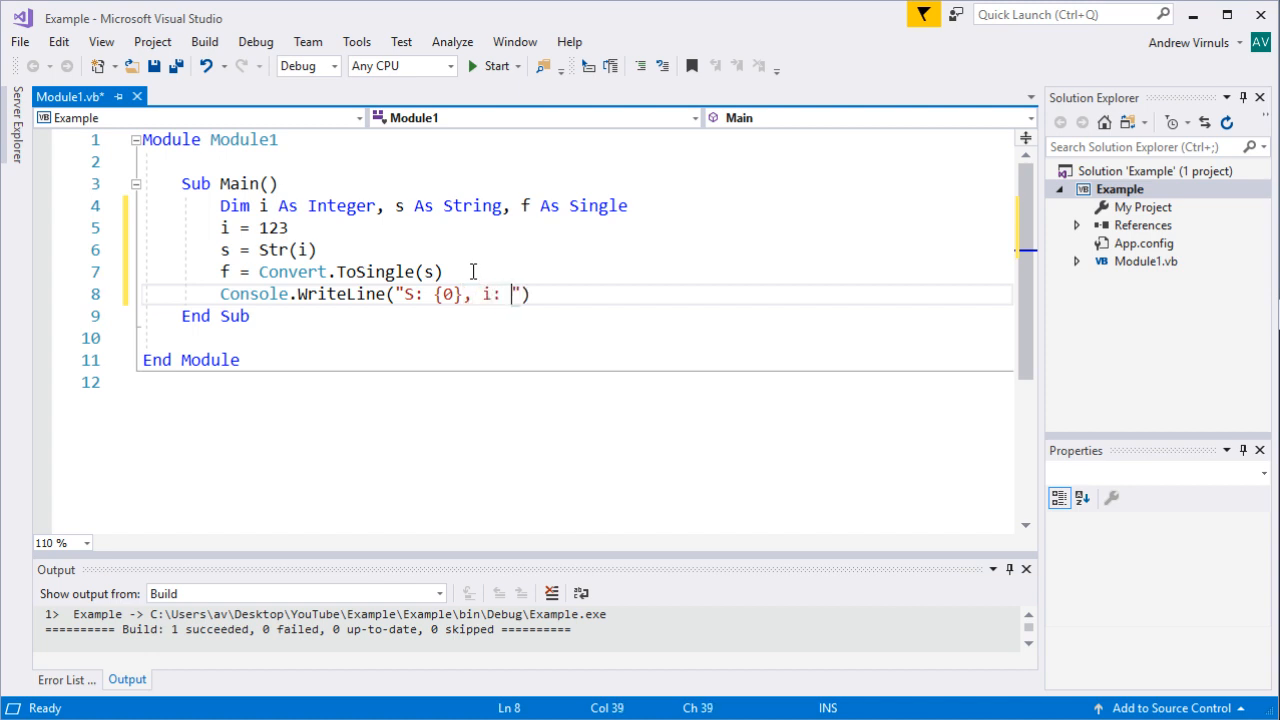
{"action": "type", "text": "{1"}
{"action": "type", "text": "}"}
{"action": "type", "text": ", f"}
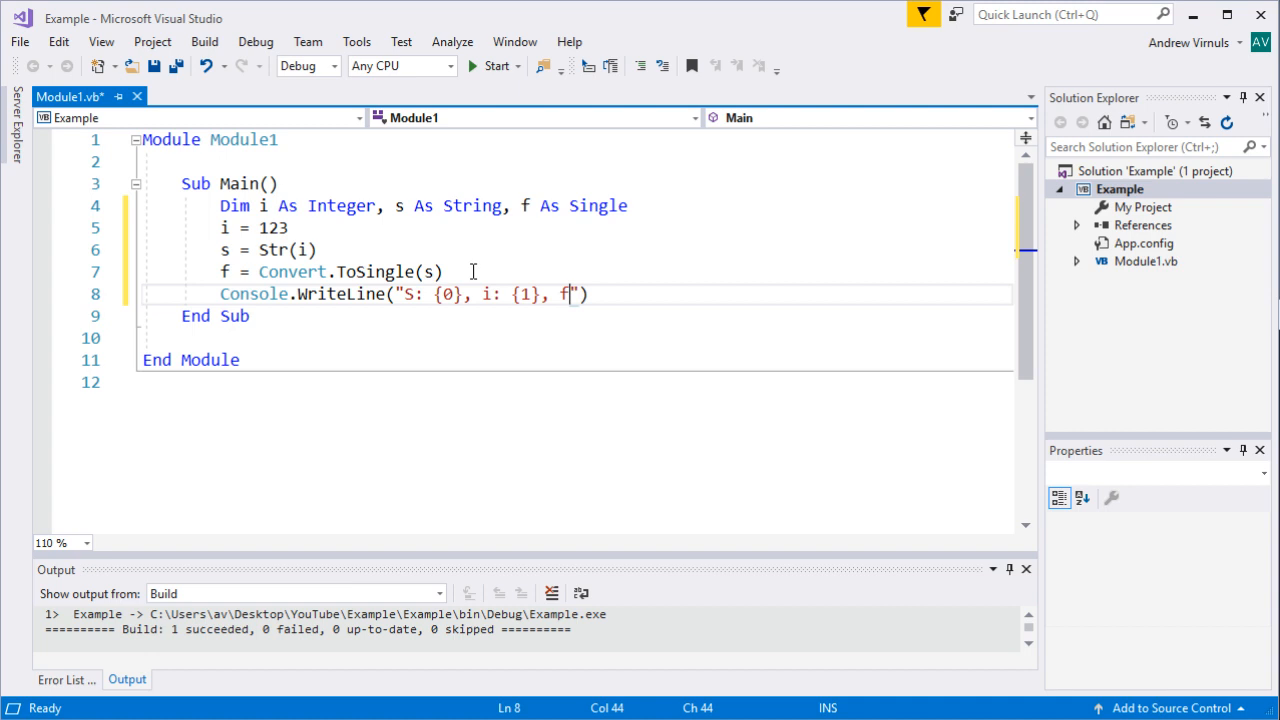
{"action": "type", "text": ": "}
{"action": "type", "text": "{2"}
{"action": "type", "text": "}"}
{"action": "key", "text": "Right"}
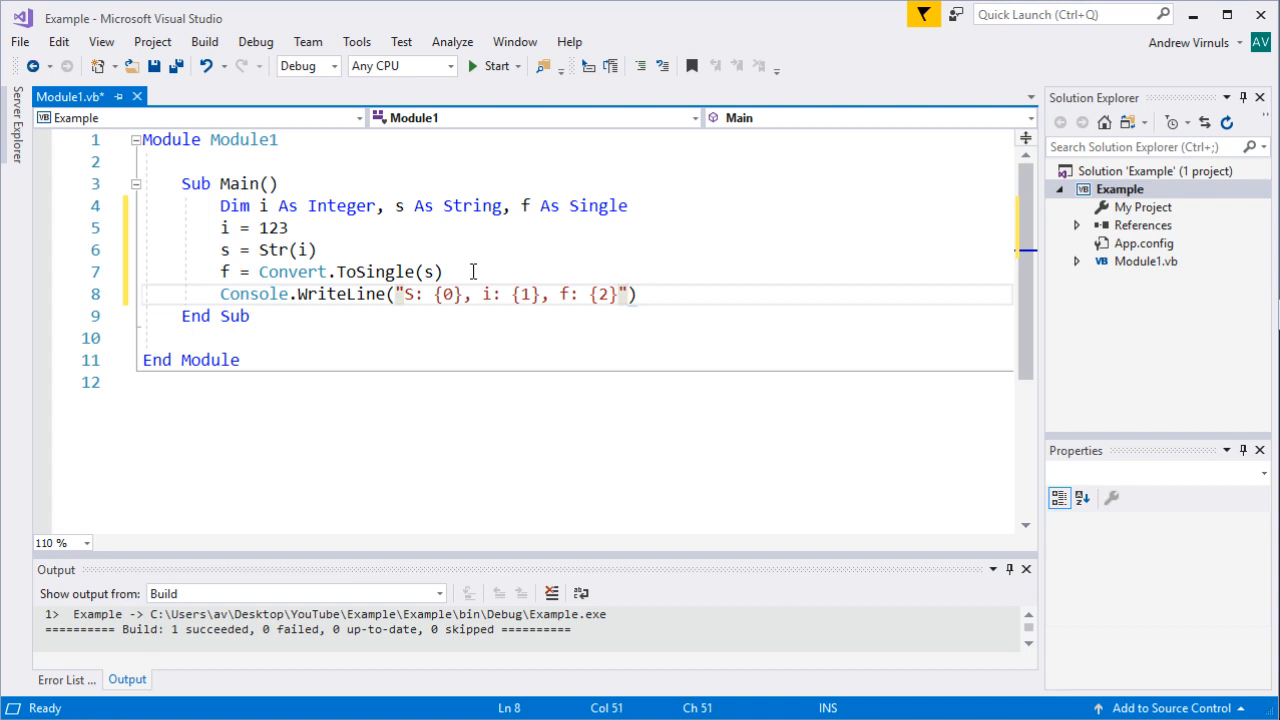
{"action": "type", "text": ","}
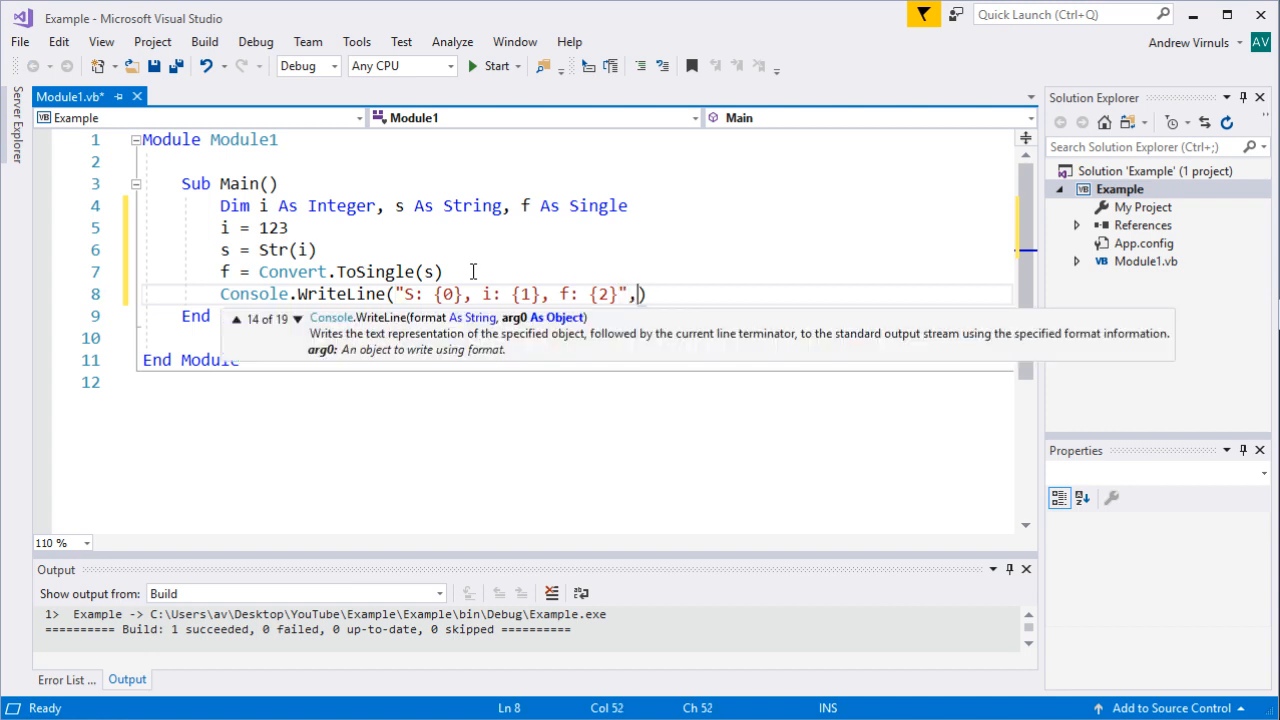
{"action": "type", "text": "s,i,f"}
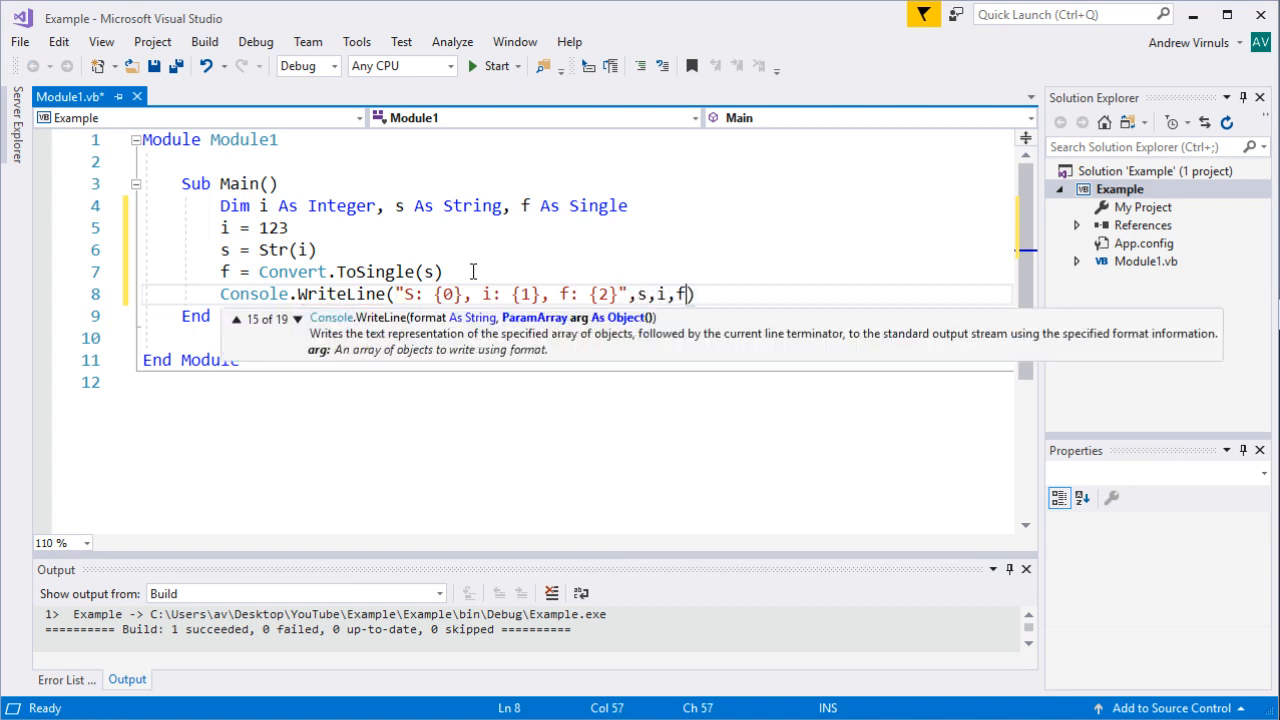
{"action": "key", "text": "Right"}
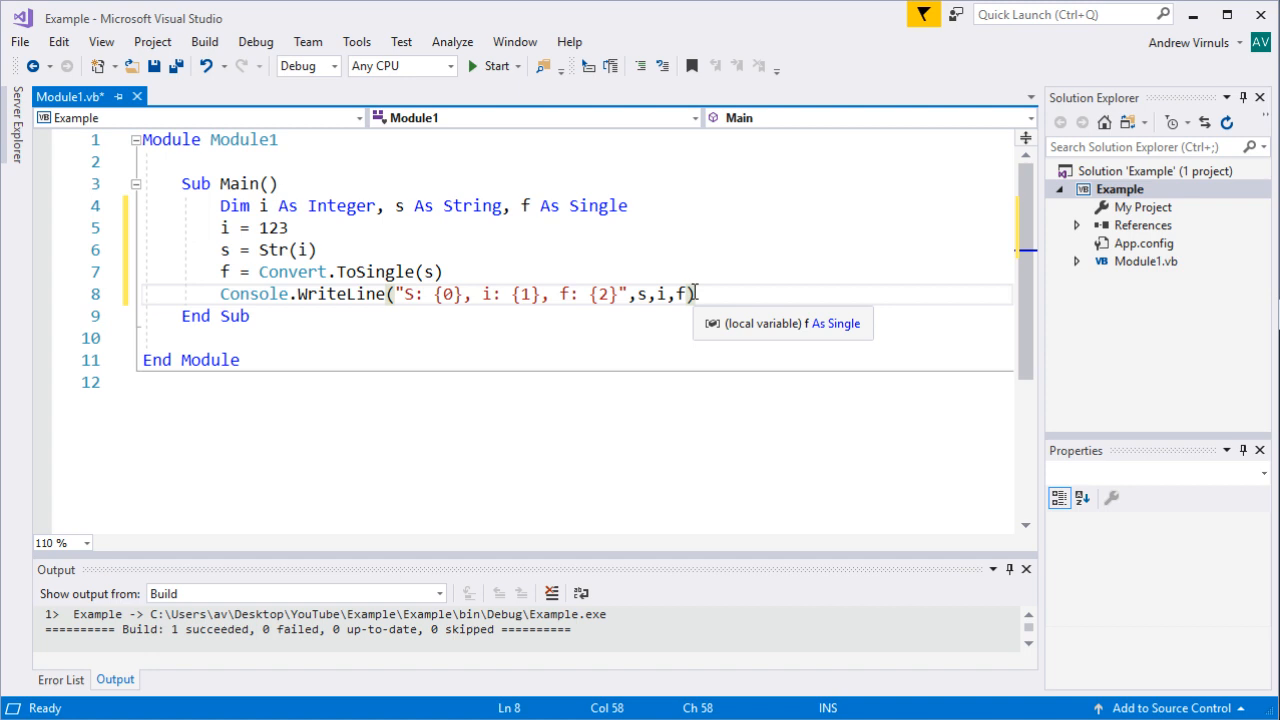
Check the references of 123, i and s by highlighting their uses in Main.
{"action": "double_click", "coordinate": [274, 228]}
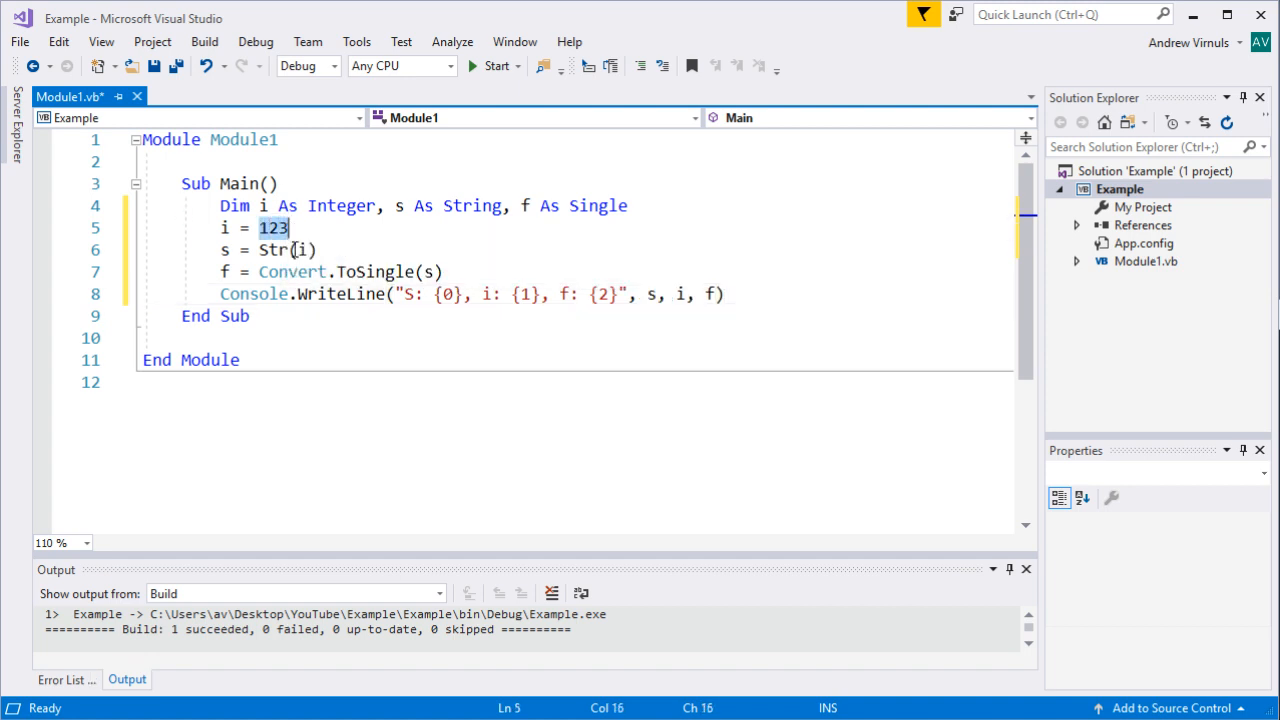
{"action": "double_click", "coordinate": [302, 250]}
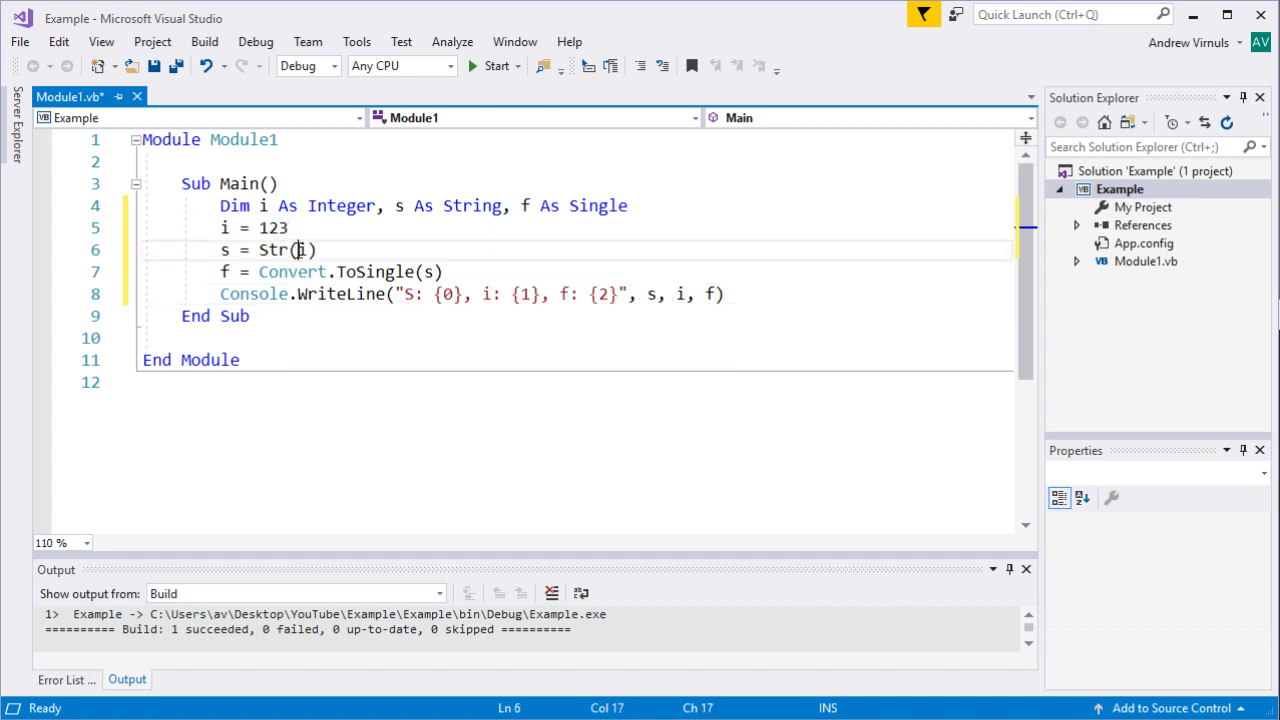
{"action": "left_click", "coordinate": [430, 272]}
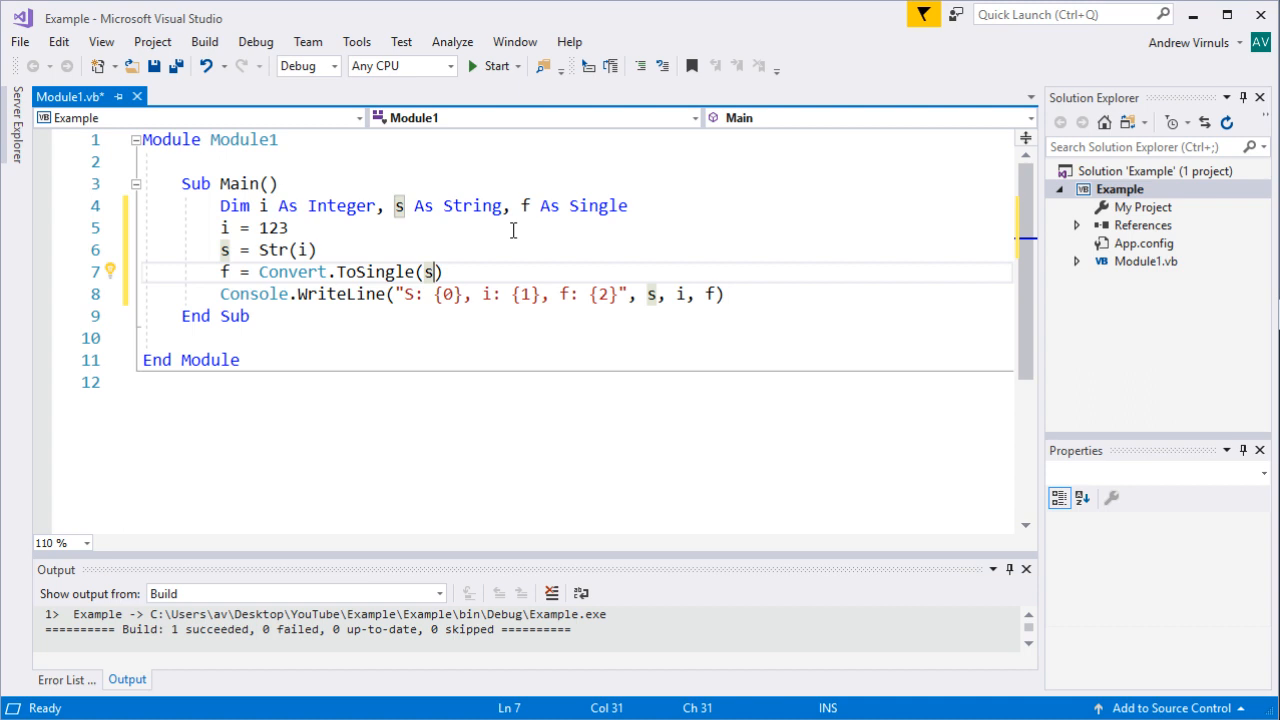
Build and run the program, confirm it prints S: 123, i: 123, f: 123, and close the console.
{"action": "key", "text": "F5"}
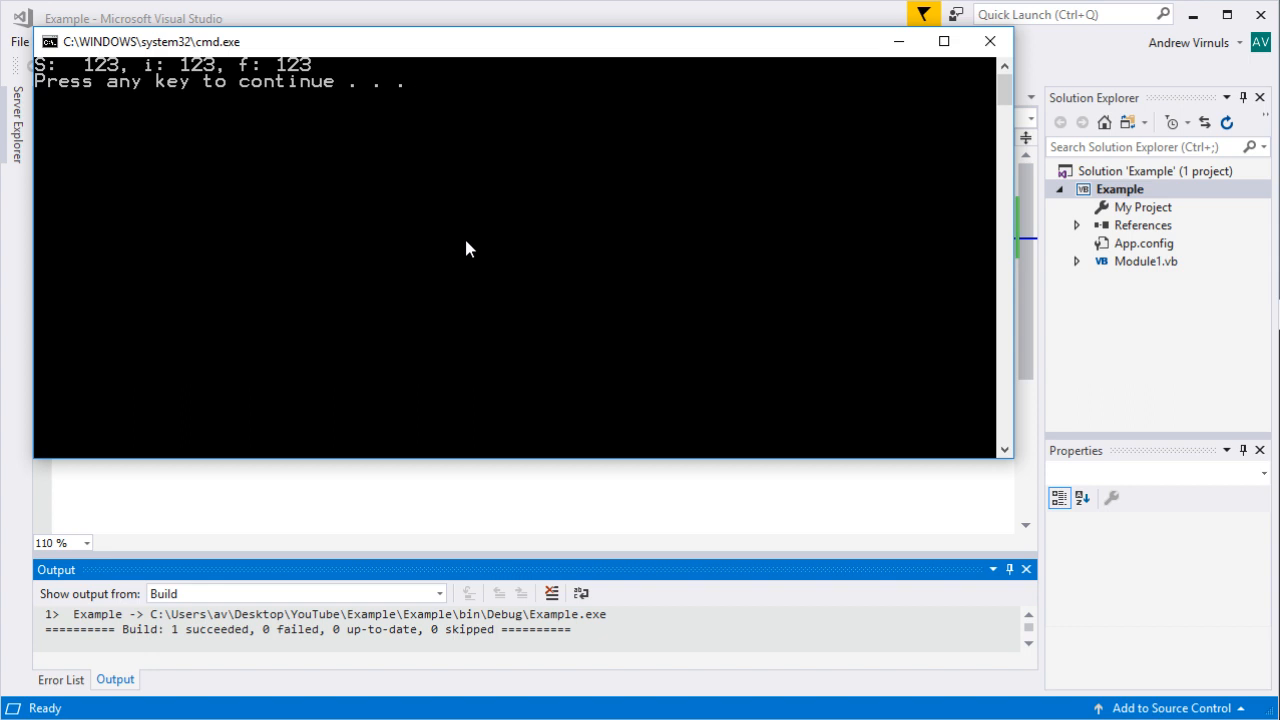
{"action": "key", "text": "Return"}
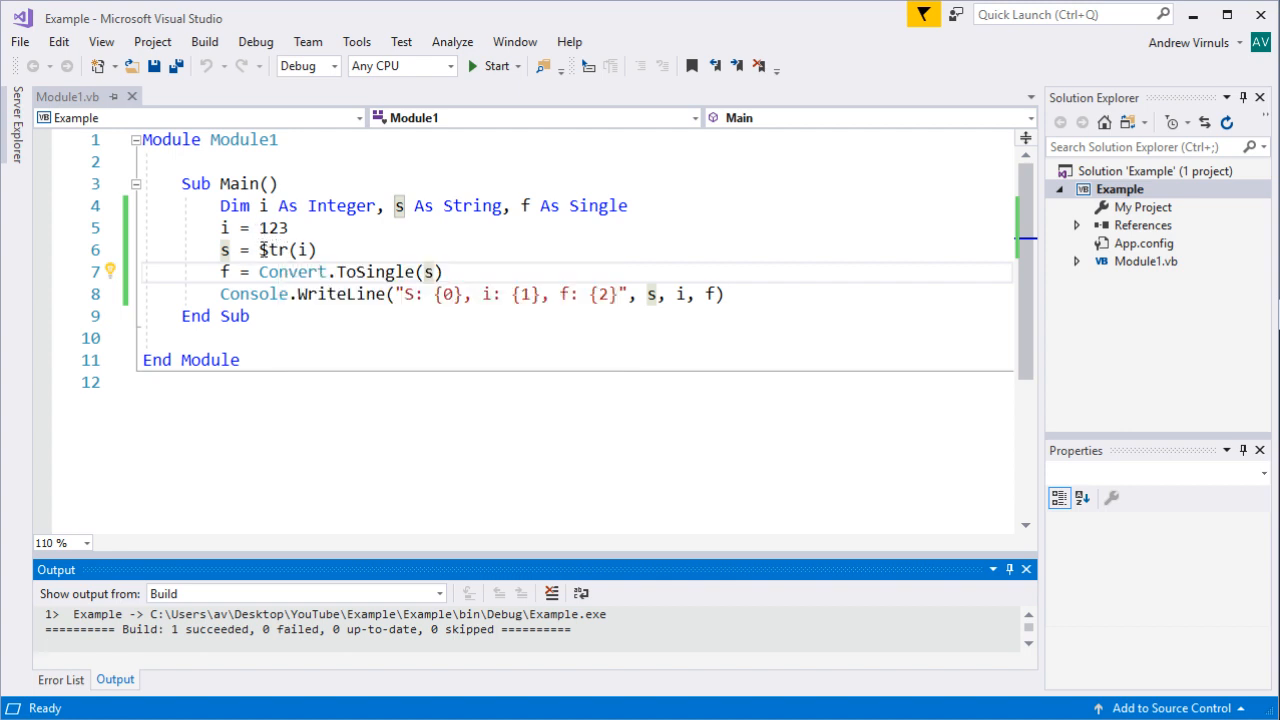
Change s to the string "A" and remove the i = 123 statement.
{"action": "left_click_drag", "start_coordinate": [257, 249], "coordinate": [317, 250]}
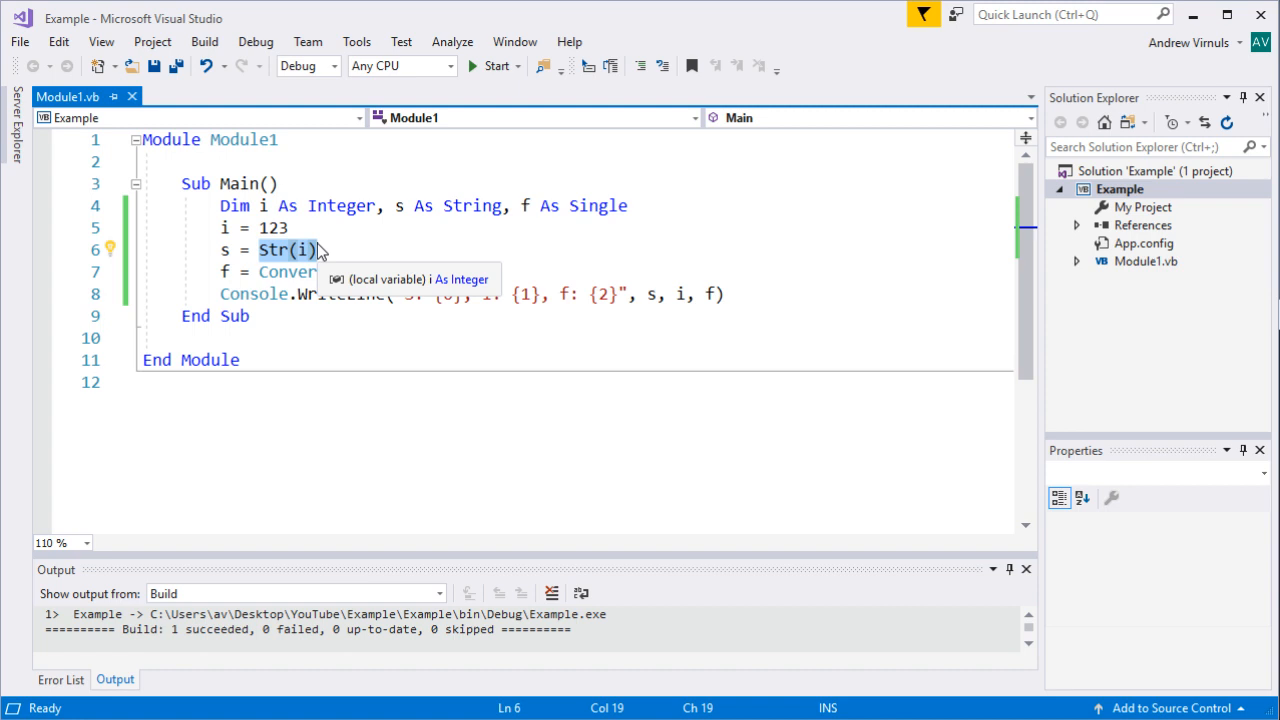
{"action": "key", "text": "Delete"}
{"action": "type", "text": "\"A"}
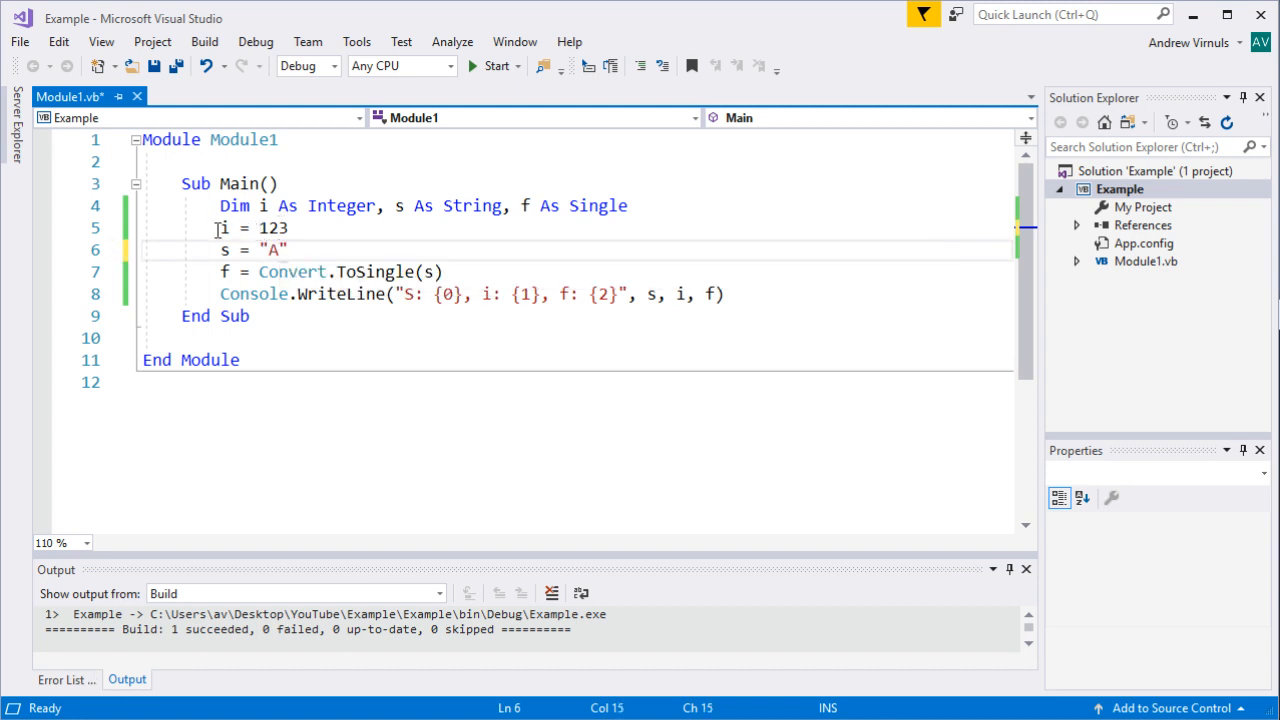
{"action": "left_click_drag", "start_coordinate": [218, 228], "coordinate": [289, 228]}
{"action": "key", "text": "Delete"}
{"action": "key", "text": "Delete"}
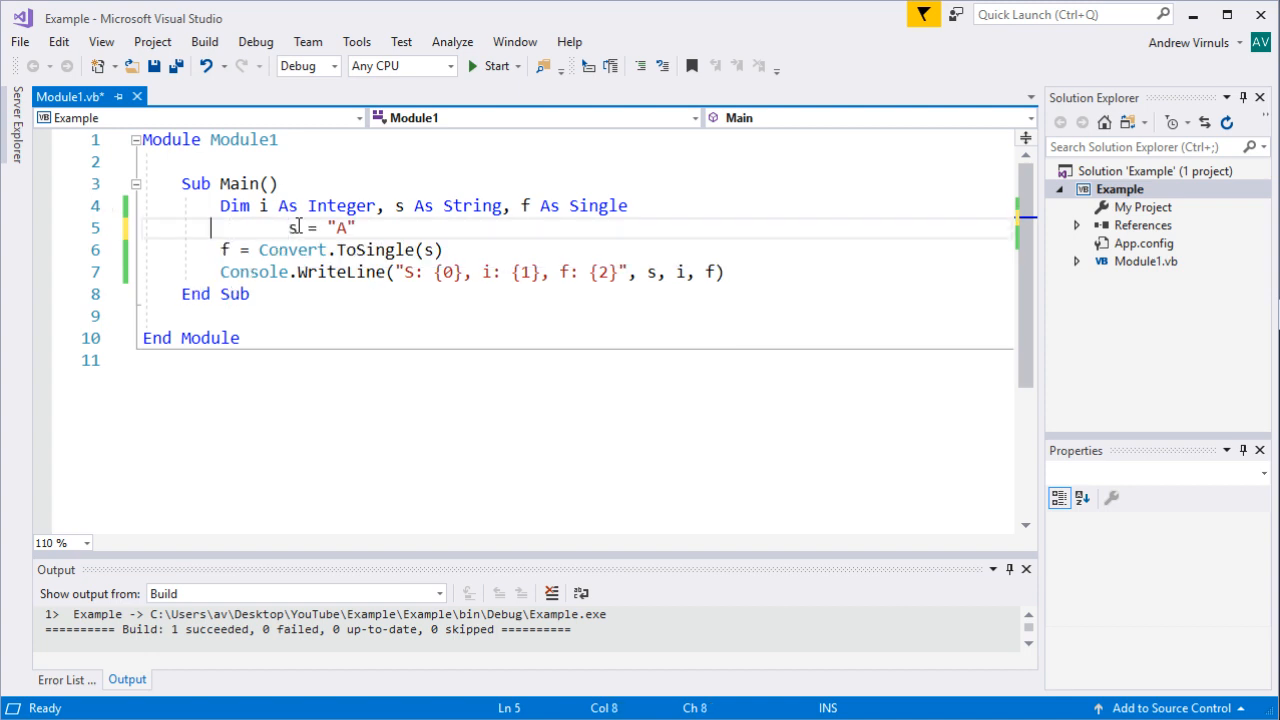
{"action": "key", "text": "Delete"}
{"action": "key", "text": "Delete"}
{"action": "key", "text": "Delete"}
{"action": "key", "text": "Delete"}
Add i = Int(s) below the s assignment and launch the program with Ctrl+F5.
{"action": "key", "text": "End"}
{"action": "key", "text": "Return"}
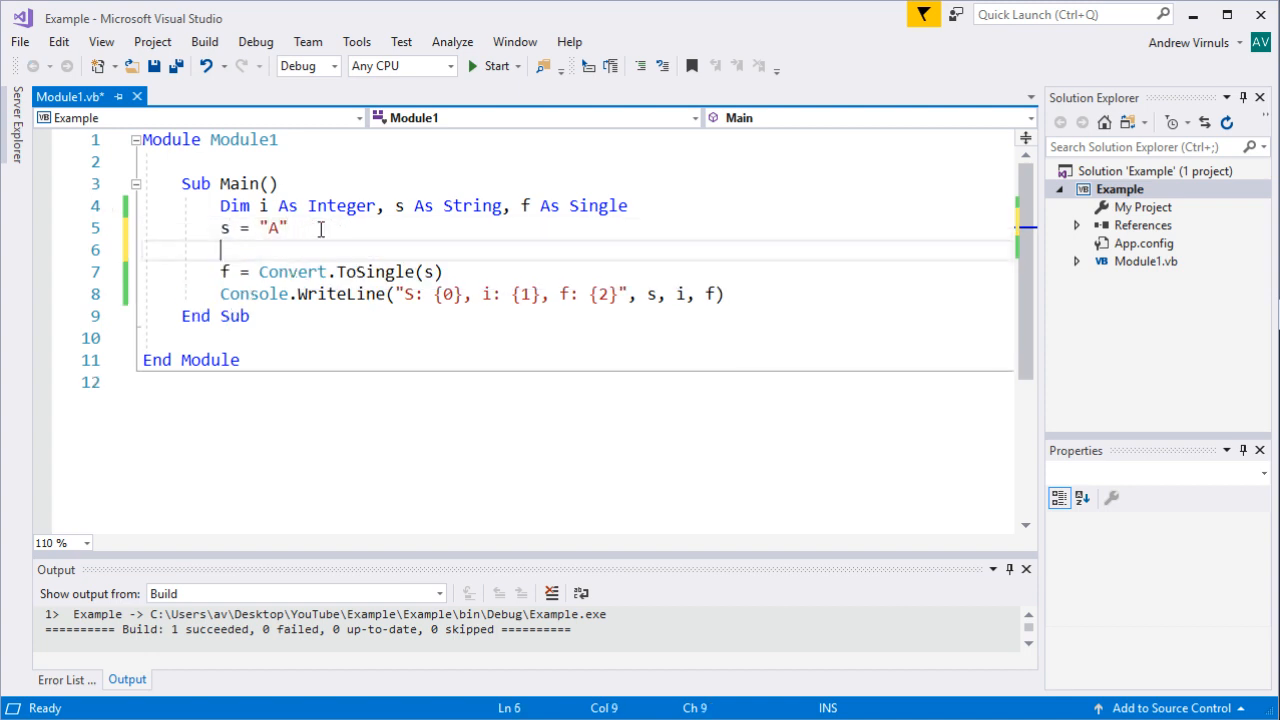
{"action": "type", "text": "I"}
{"action": "key", "text": "BackSpace"}
{"action": "type", "text": "I"}
{"action": "type", "text": " = INT("}
{"action": "key", "text": "BackSpace"}
{"action": "type", "text": "("}
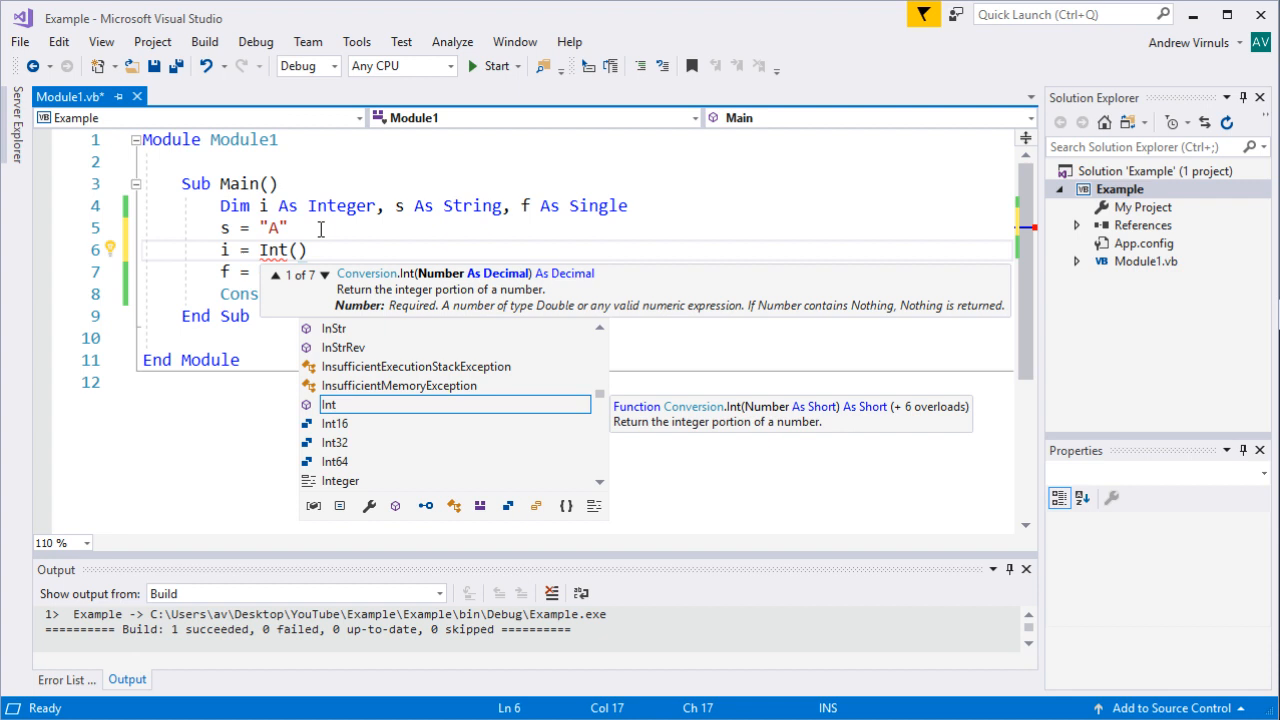
{"action": "type", "text": "S"}
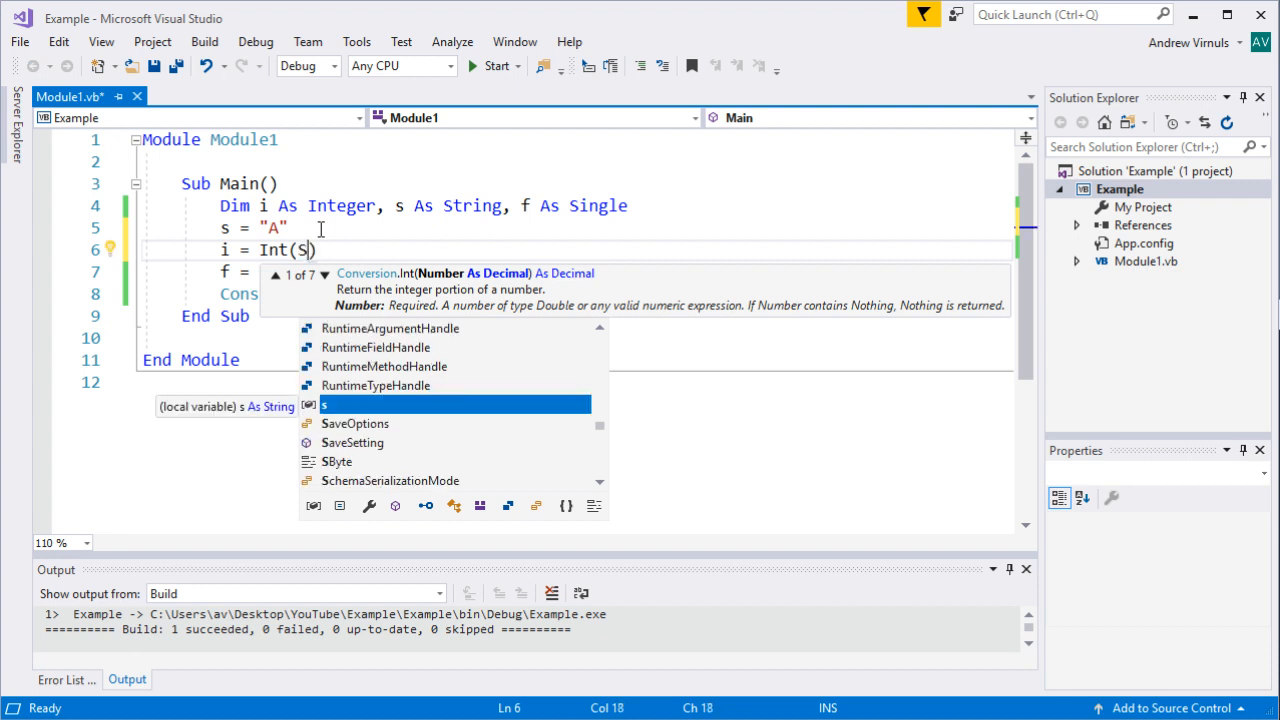
{"action": "key", "text": "BackSpace"}
{"action": "type", "text": "s"}
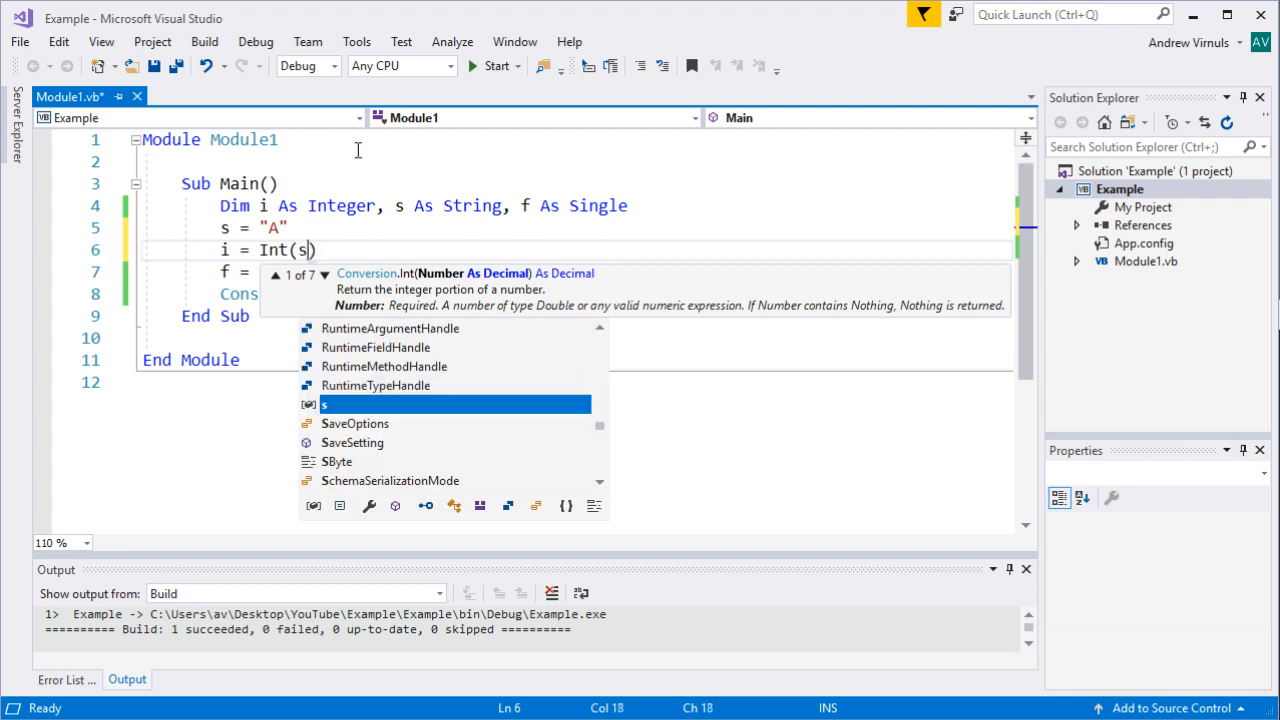
{"action": "type", "text": ")"}
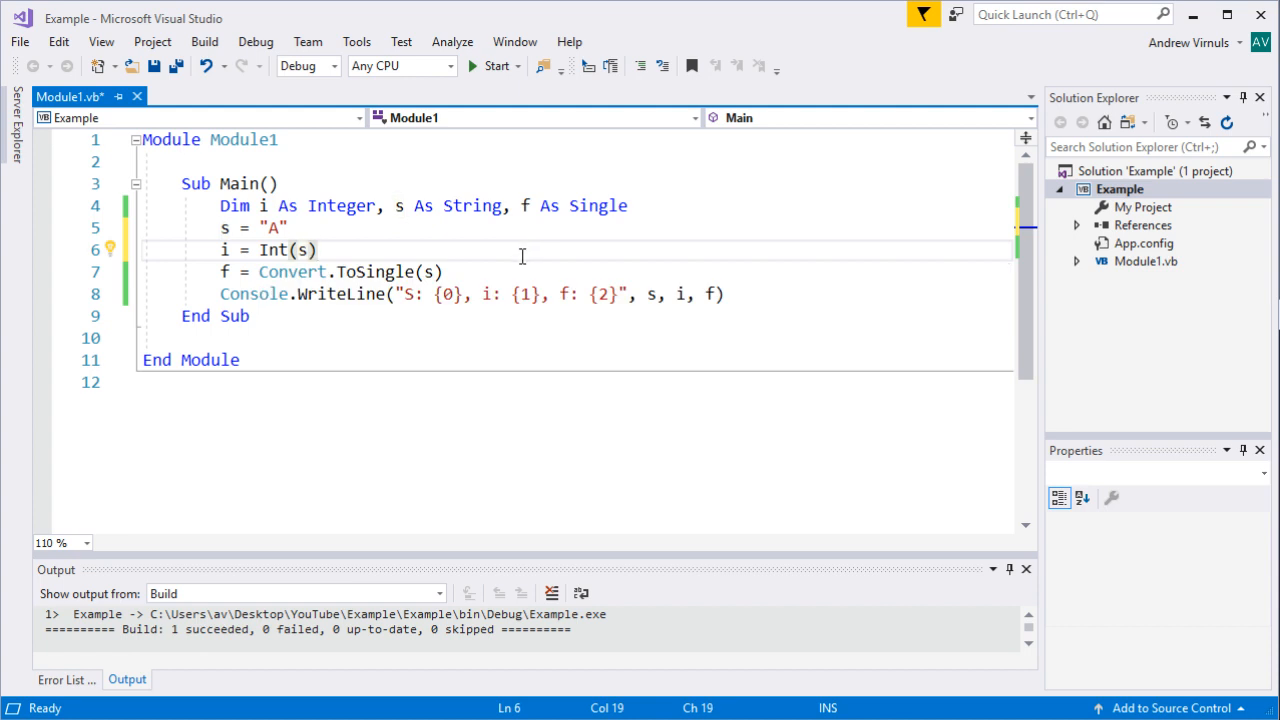
{"action": "key", "text": "ctrl+F5"}
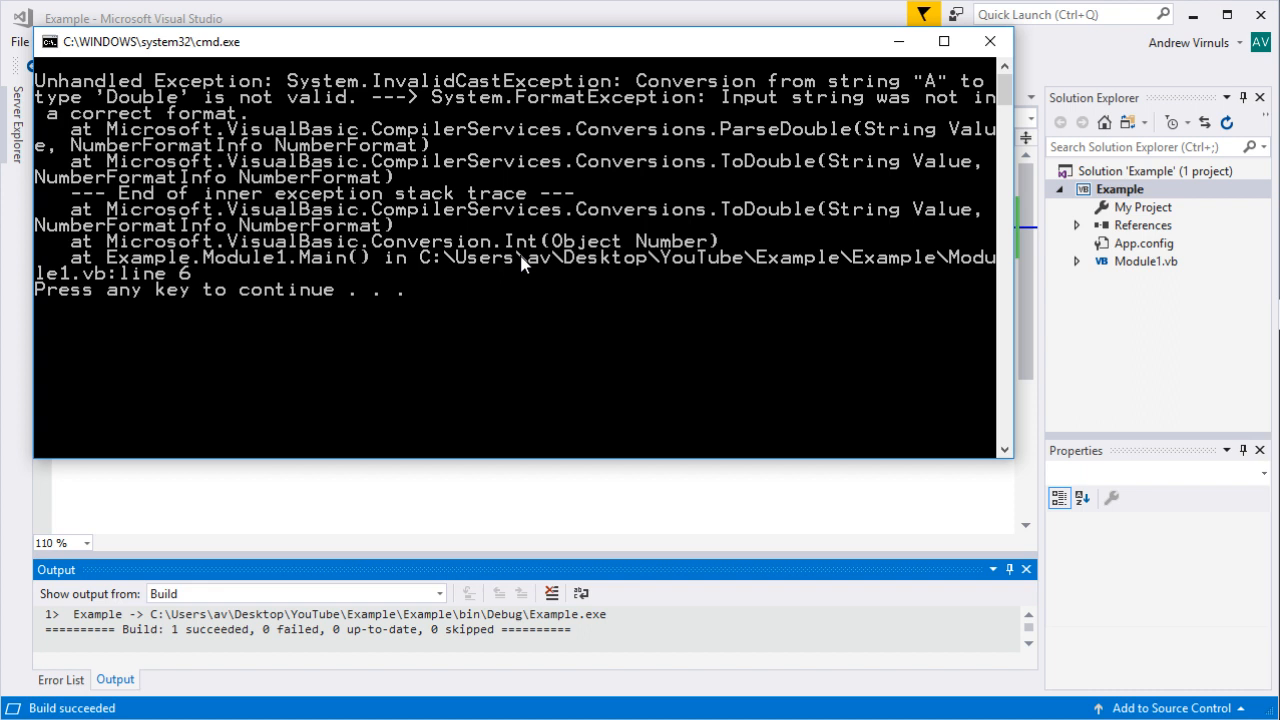
Read the InvalidCastException from converting "A" and close the crashed console.
{"action": "key", "text": "Return"}
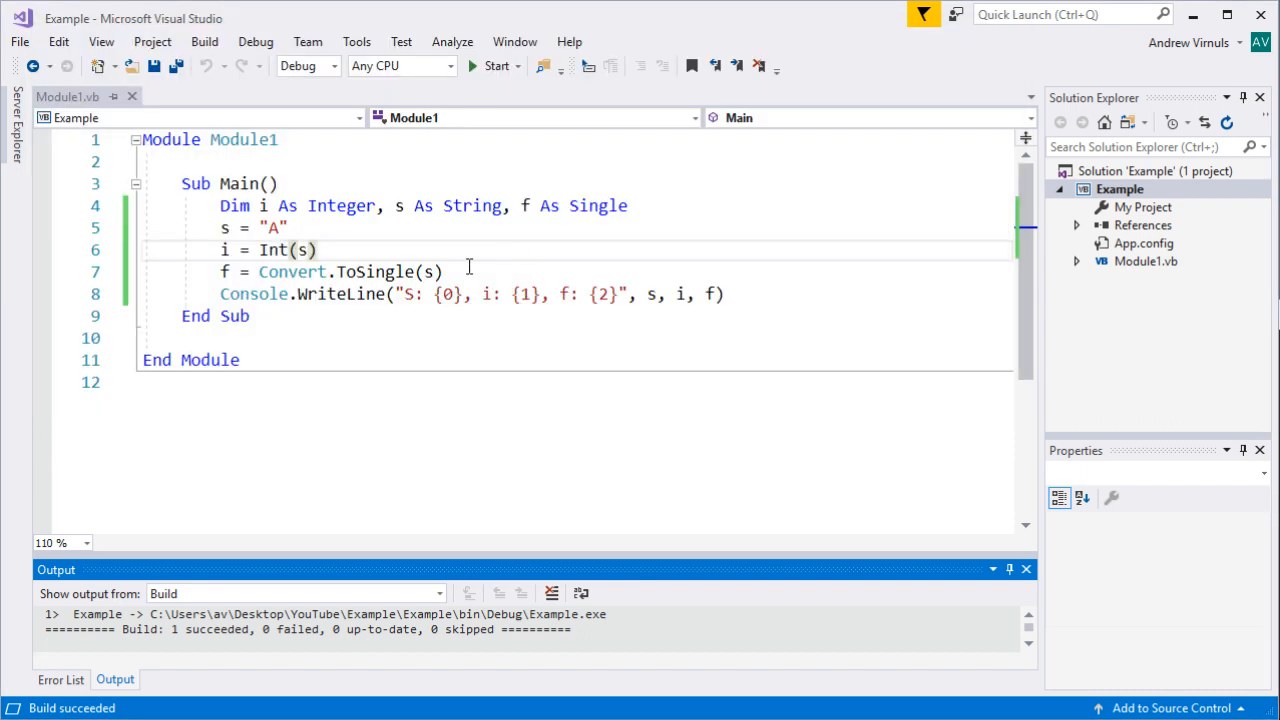
Change s to "123" and rerun so the program prints S: 123, i: 123, f: 123.
{"action": "left_click", "coordinate": [270, 228]}
{"action": "double_click", "coordinate": [270, 228]}
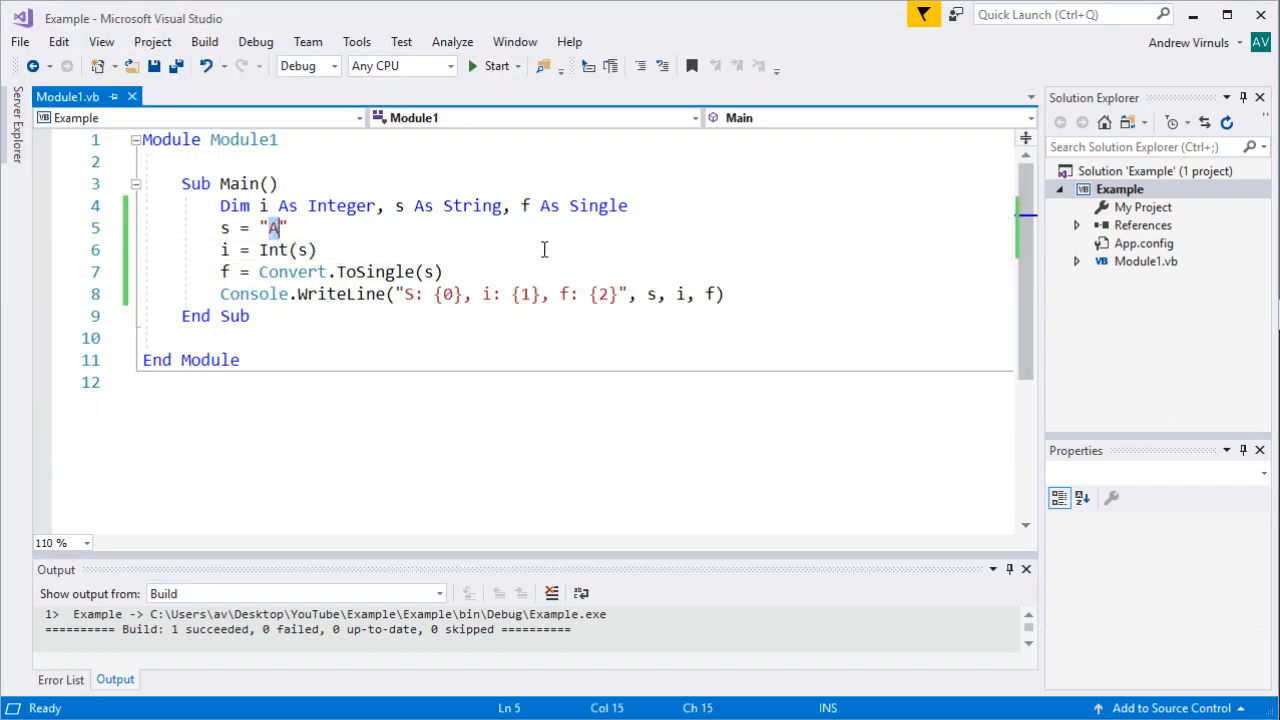
{"action": "type", "text": "123"}
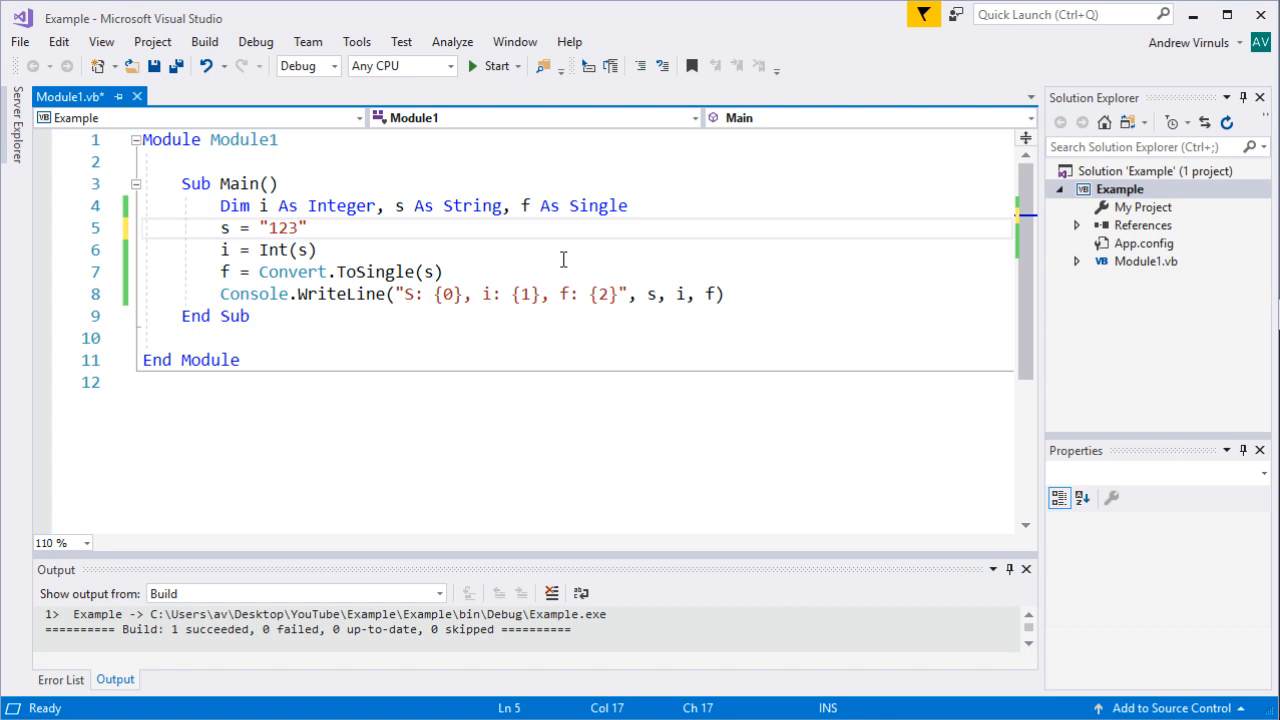
{"action": "key", "text": "ctrl+F5"}
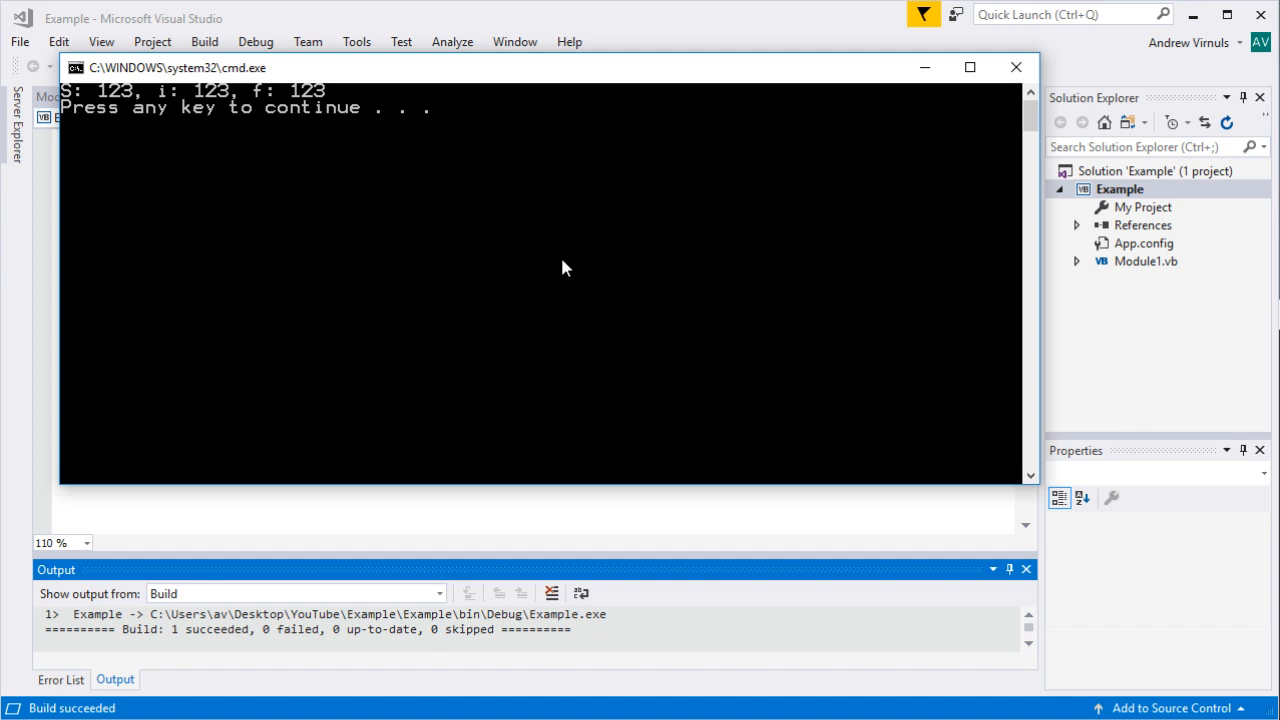
Add Console.WriteLine(TypeName(s)) on a new line after the i = Int(s) line.
{"action": "key", "text": "Return"}
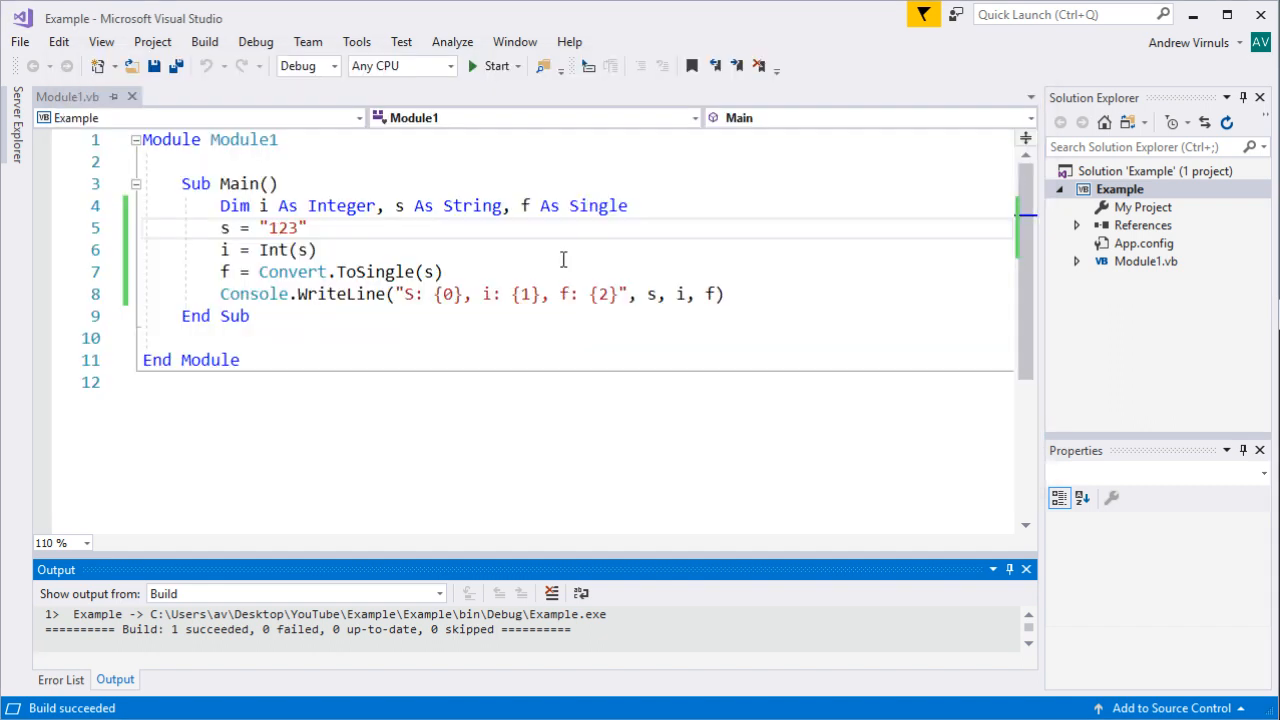
{"action": "left_click", "coordinate": [341, 232]}
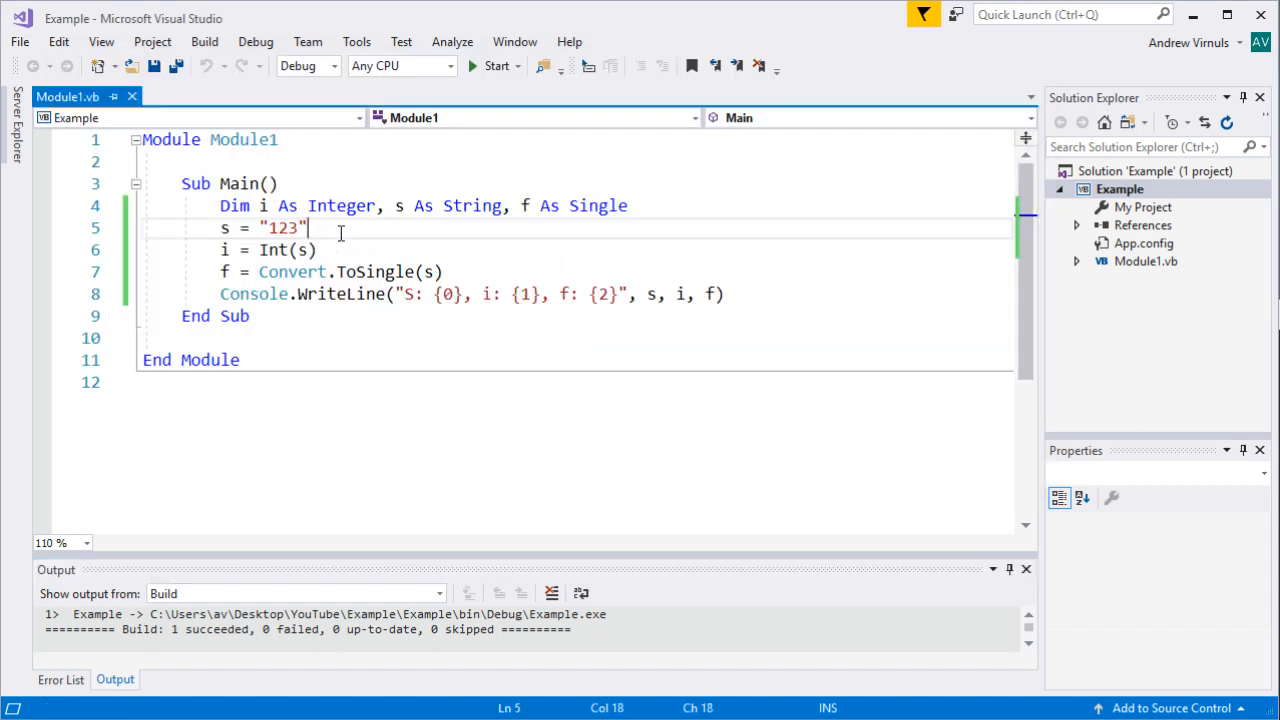
{"action": "left_click", "coordinate": [344, 250]}
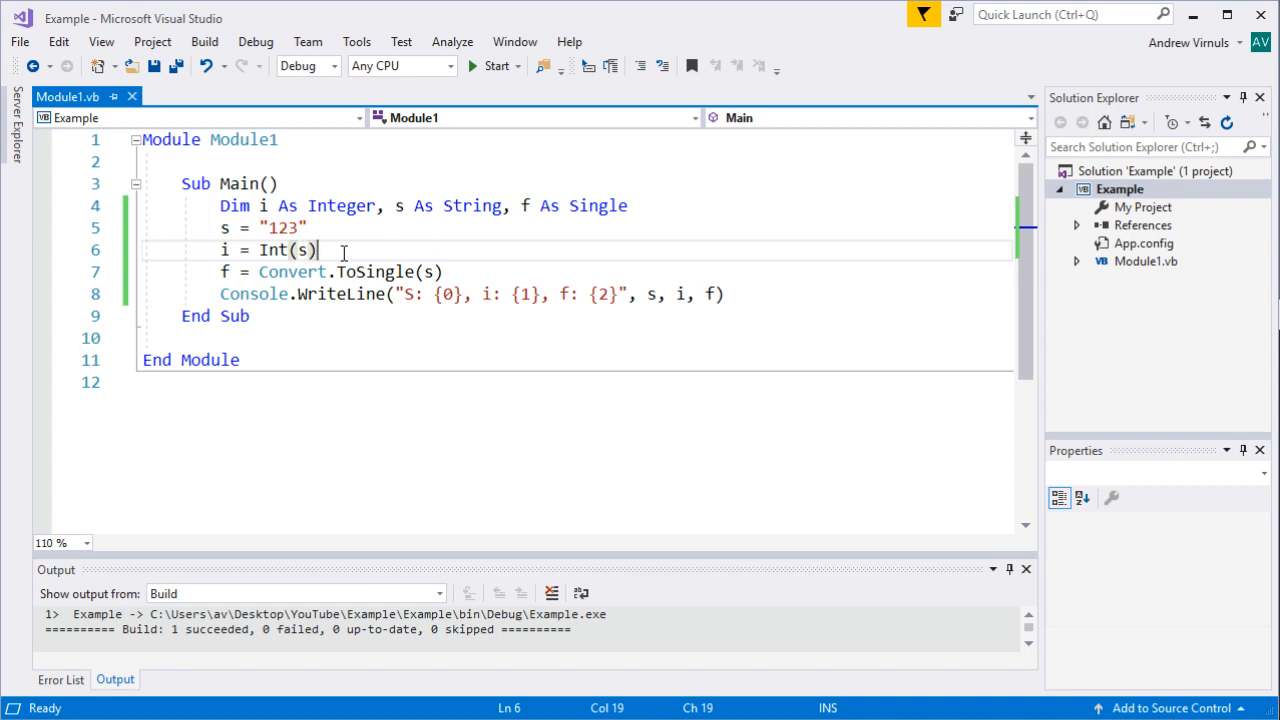
{"action": "key", "text": "Return"}
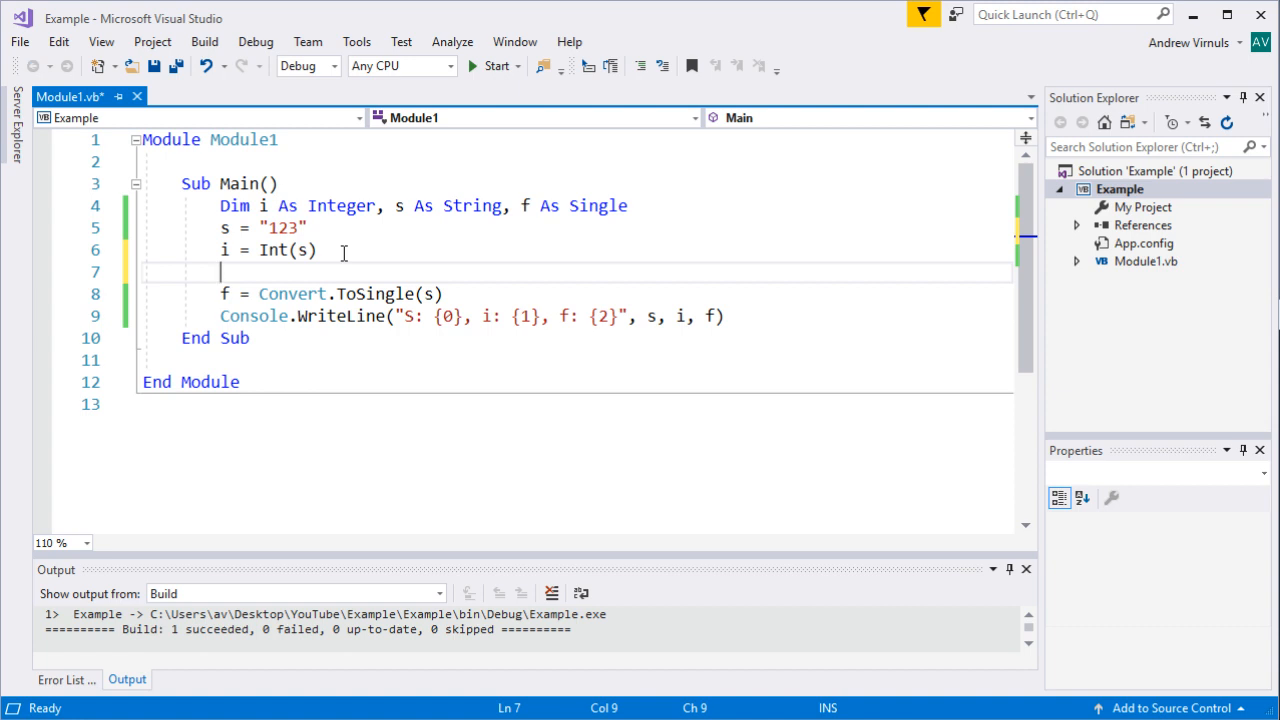
{"action": "type", "text": "cons"}
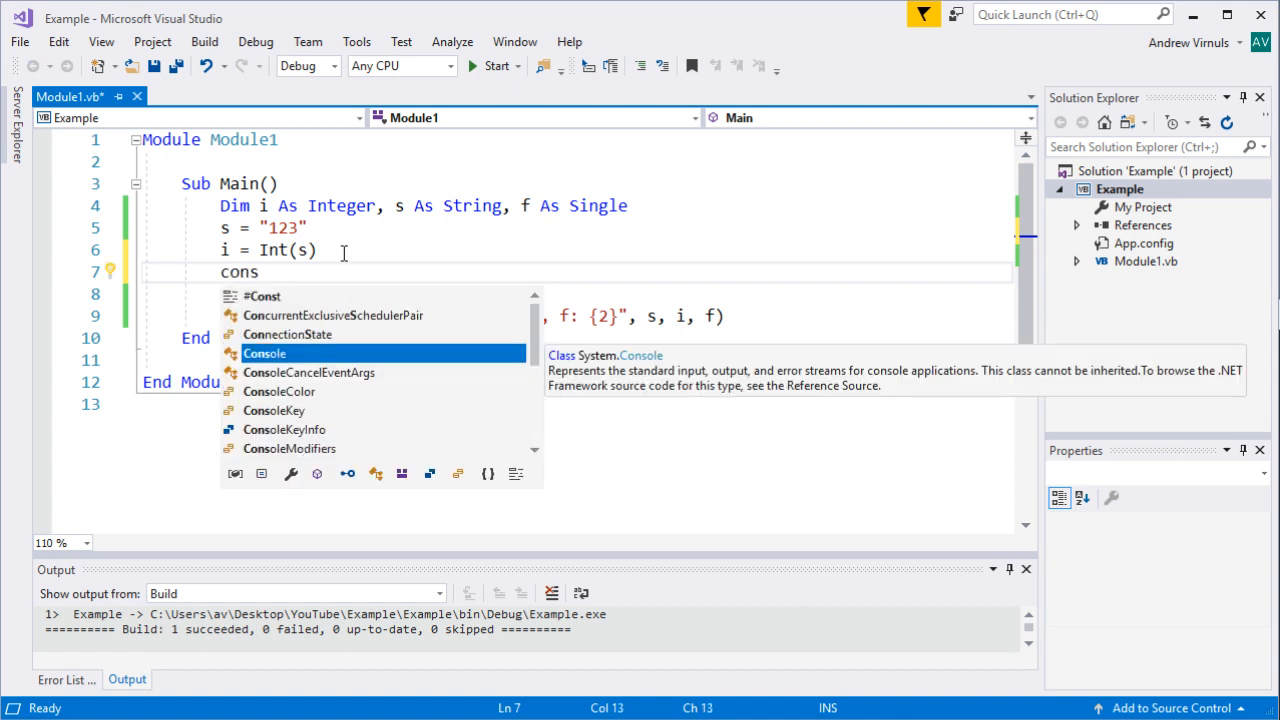
{"action": "key", "text": "Tab"}
{"action": "type", "text": ".wr"}
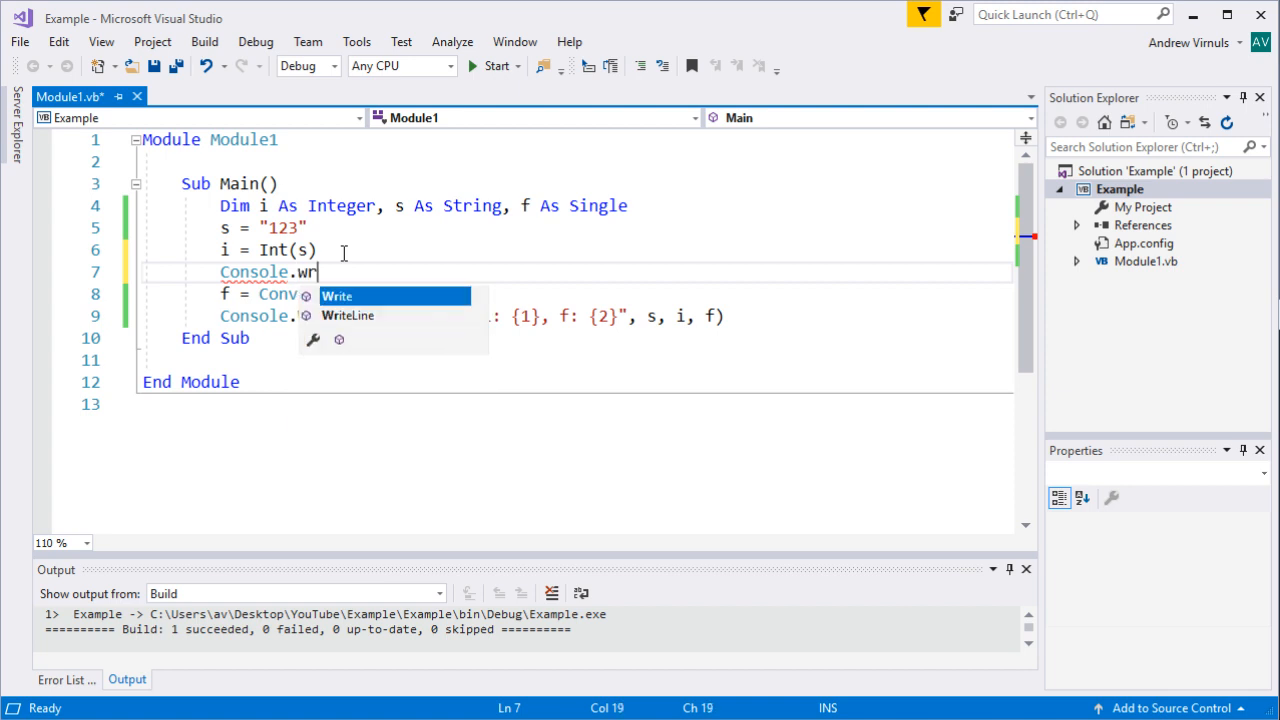
{"action": "key", "text": "Down"}
{"action": "key", "text": "Tab"}
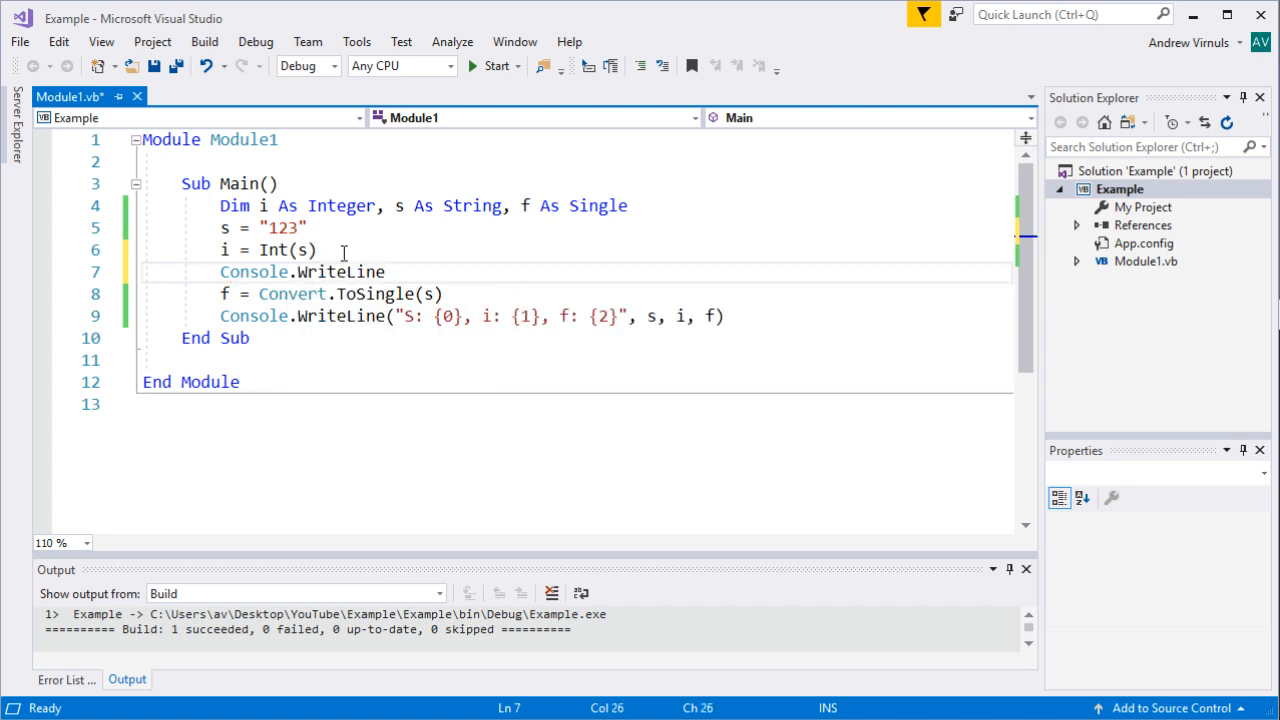
{"action": "type", "text": "(type"}
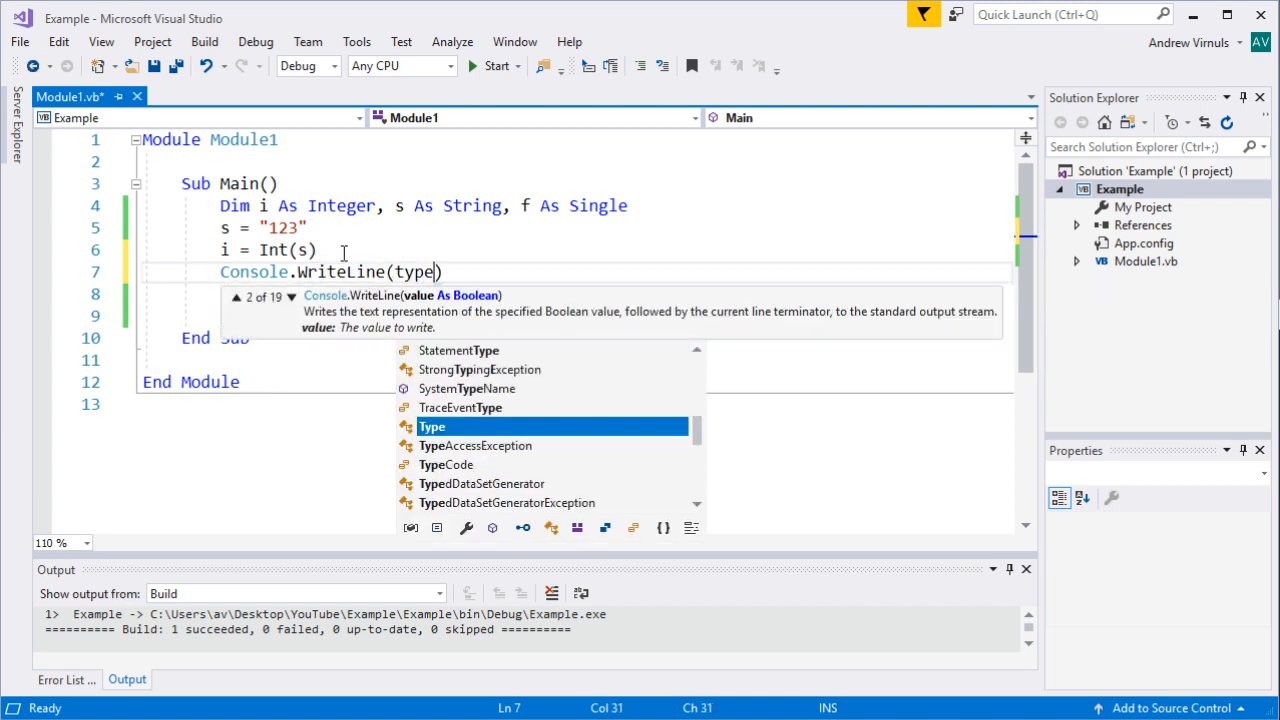
{"action": "type", "text": "name("}
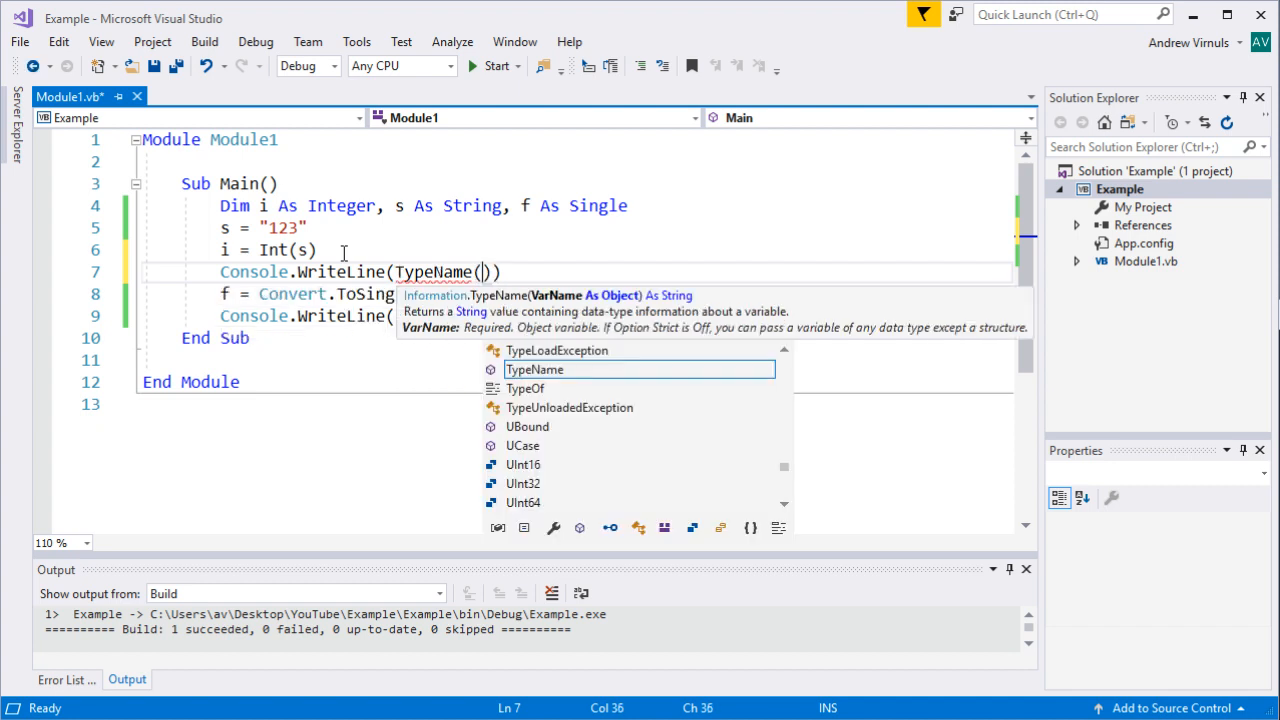
{"action": "type", "text": "s"}
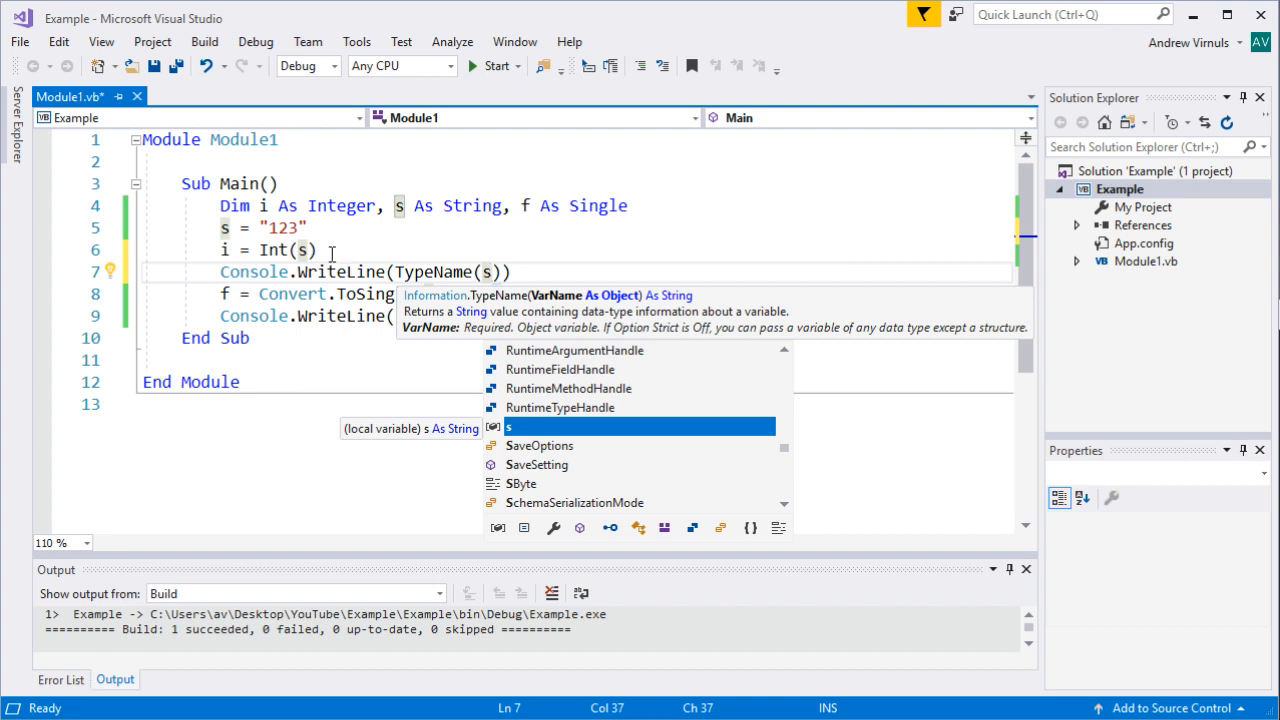
Run the program without debugging, showing String above S: 123, i: 123, f: 123.
{"action": "key", "text": "ctrl+F5"}
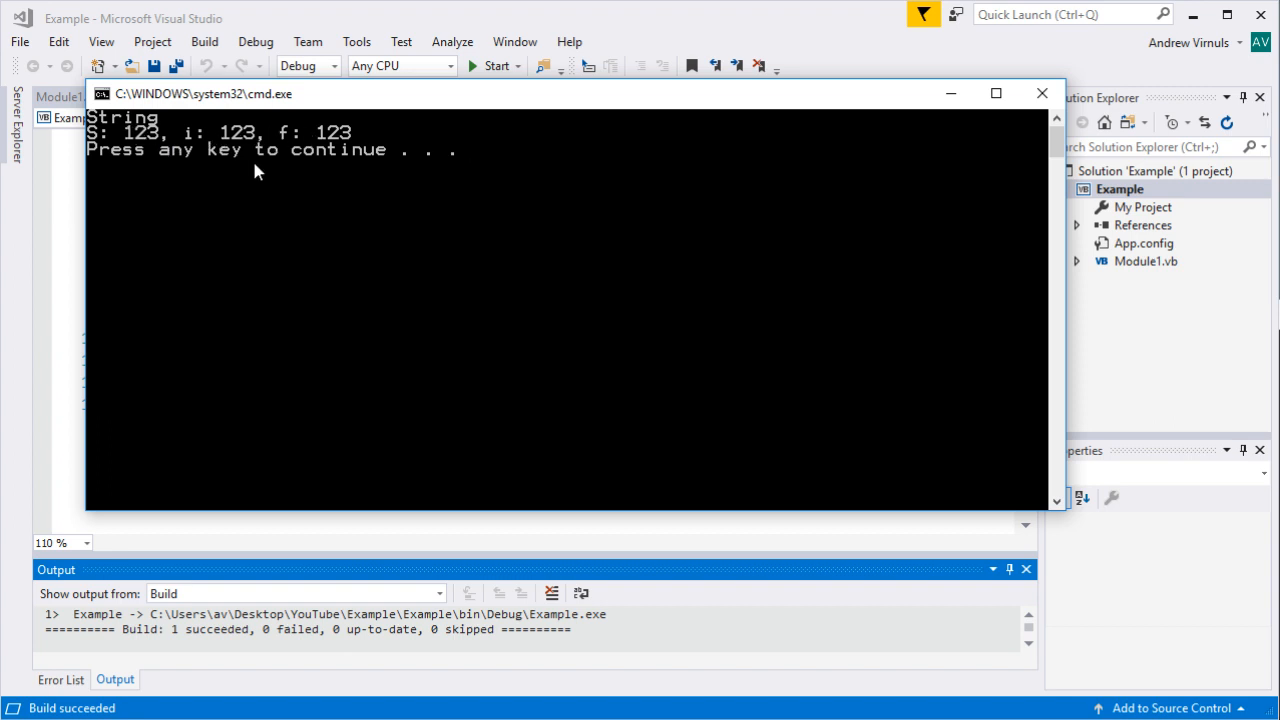
Delete the Console.WriteLine(TypeName(s)) line from Main.
{"action": "key", "text": "Return"}
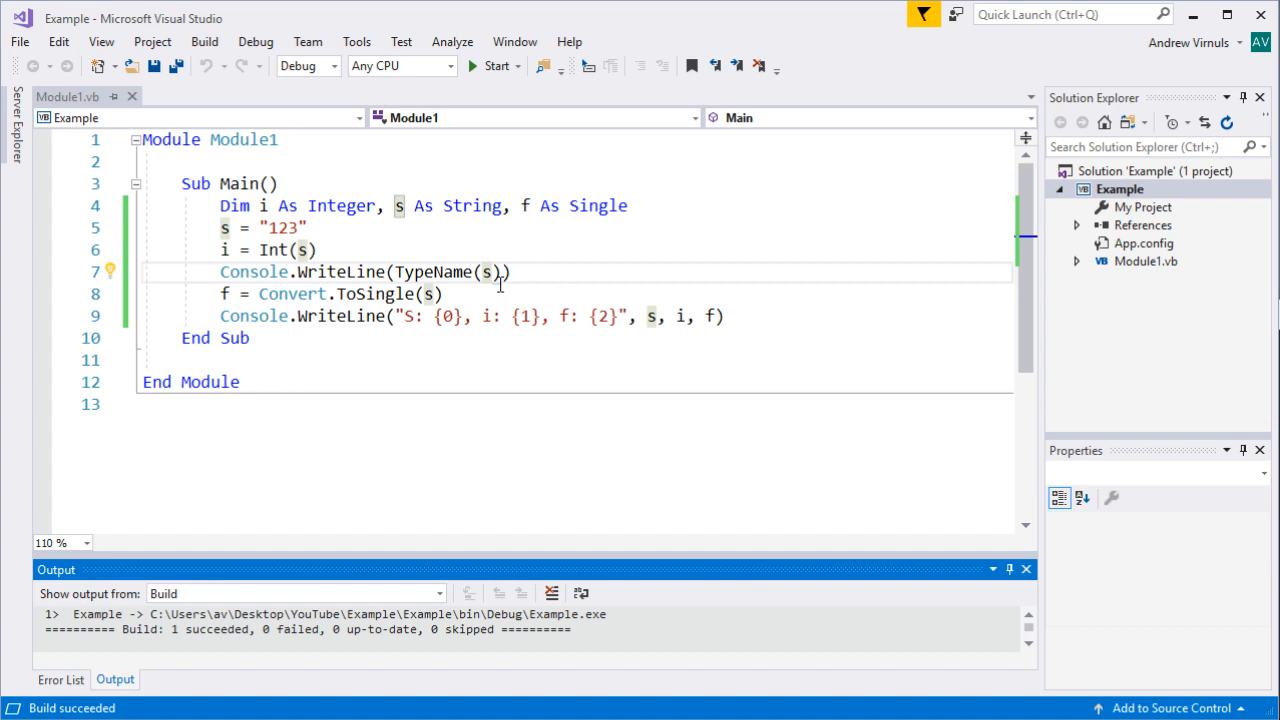
{"action": "left_click", "coordinate": [500, 295]}
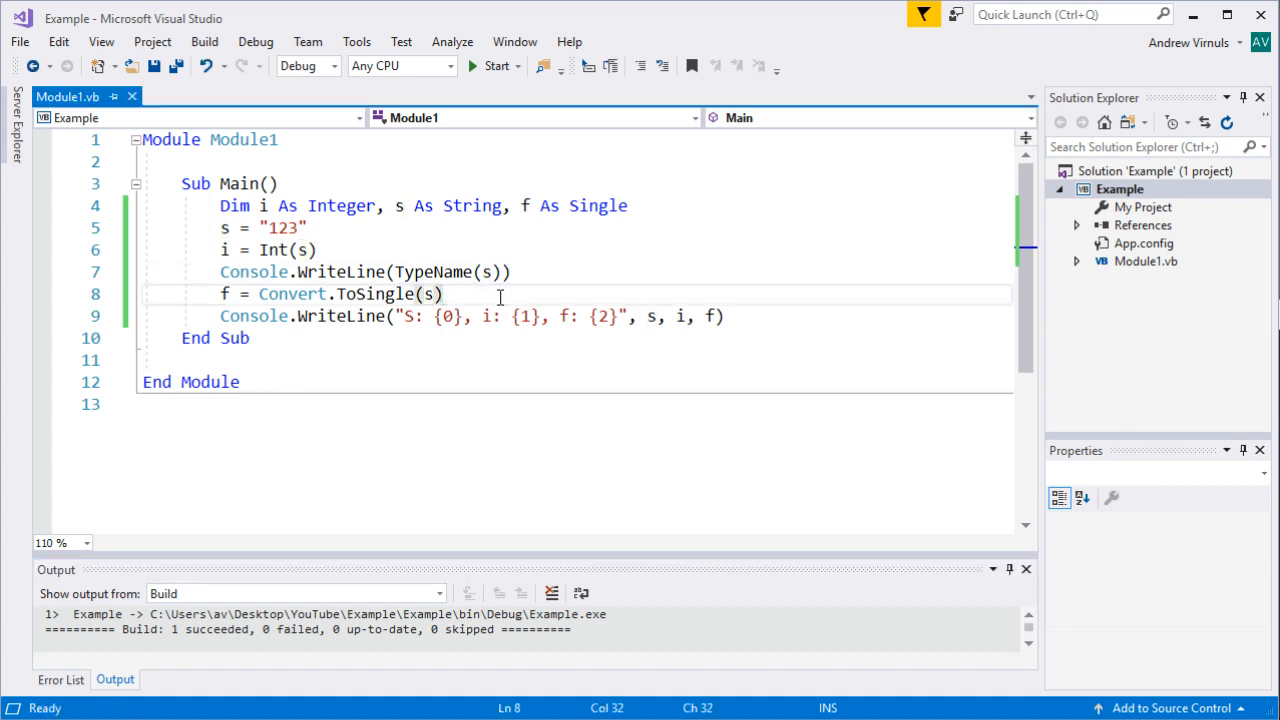
{"action": "left_click_drag", "start_coordinate": [220, 272], "coordinate": [222, 293]}
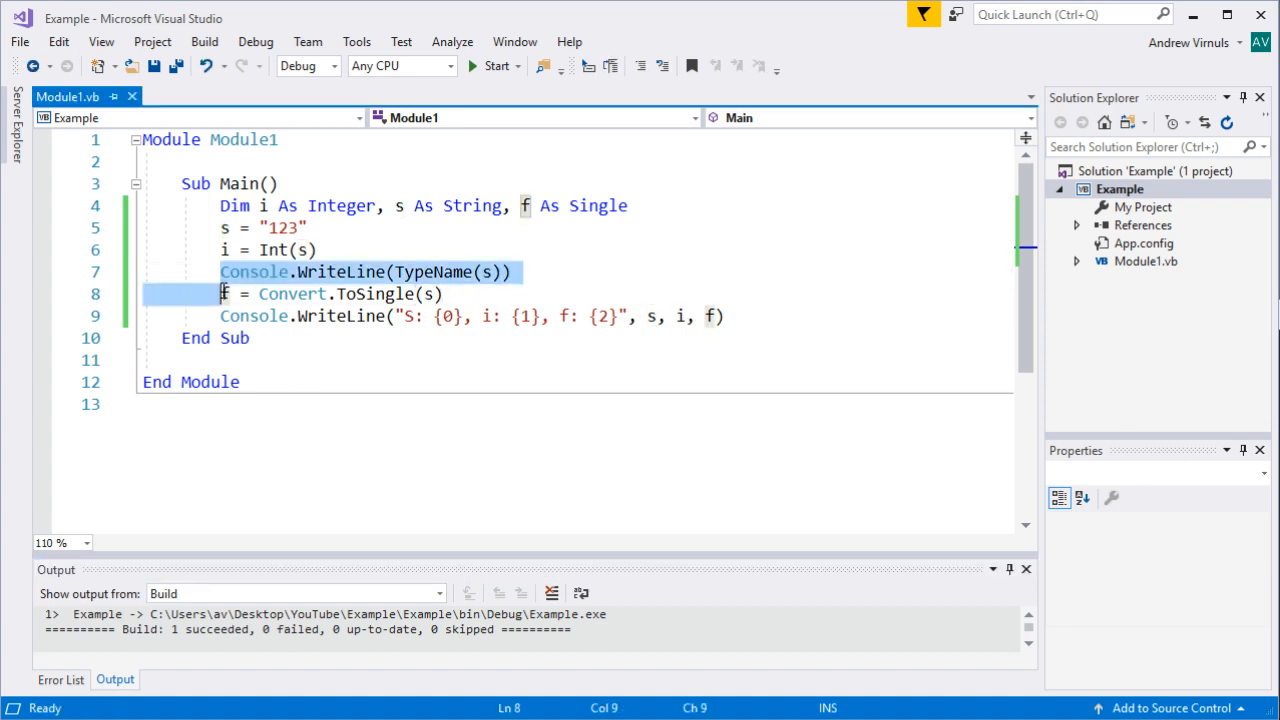
{"action": "mouse_move", "coordinate": [337, 206]}
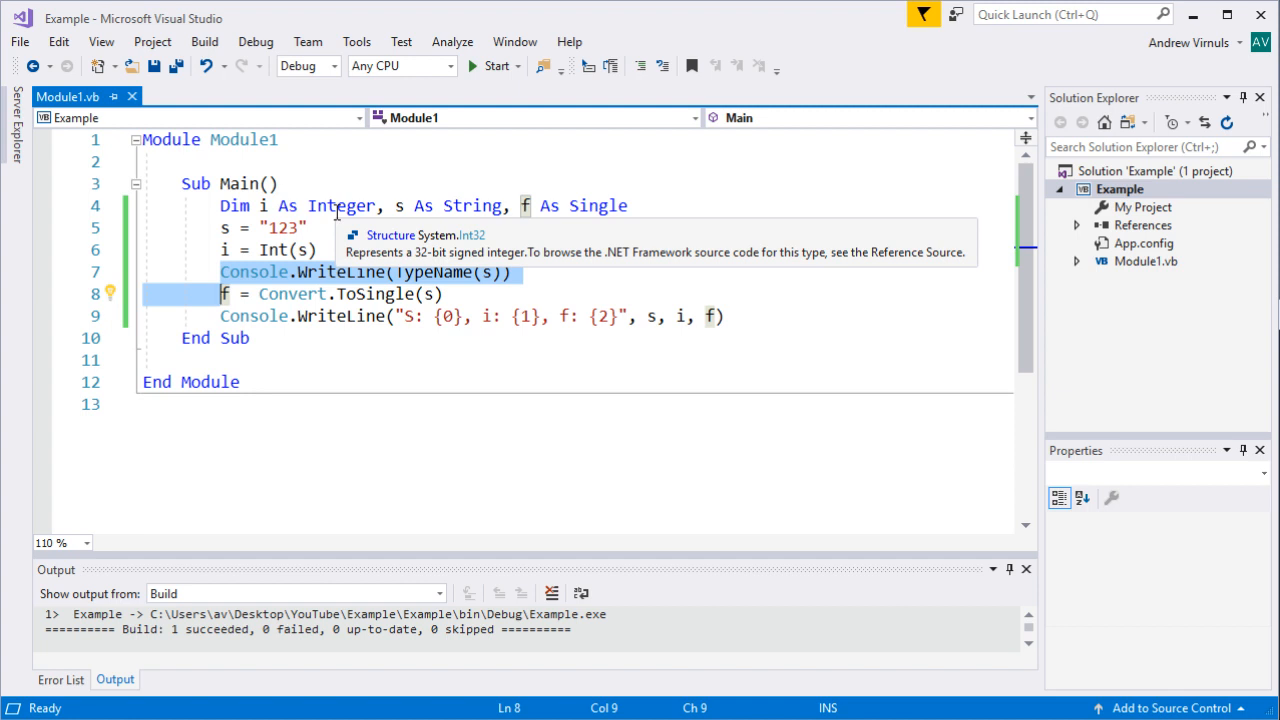
{"action": "key", "text": "Delete"}
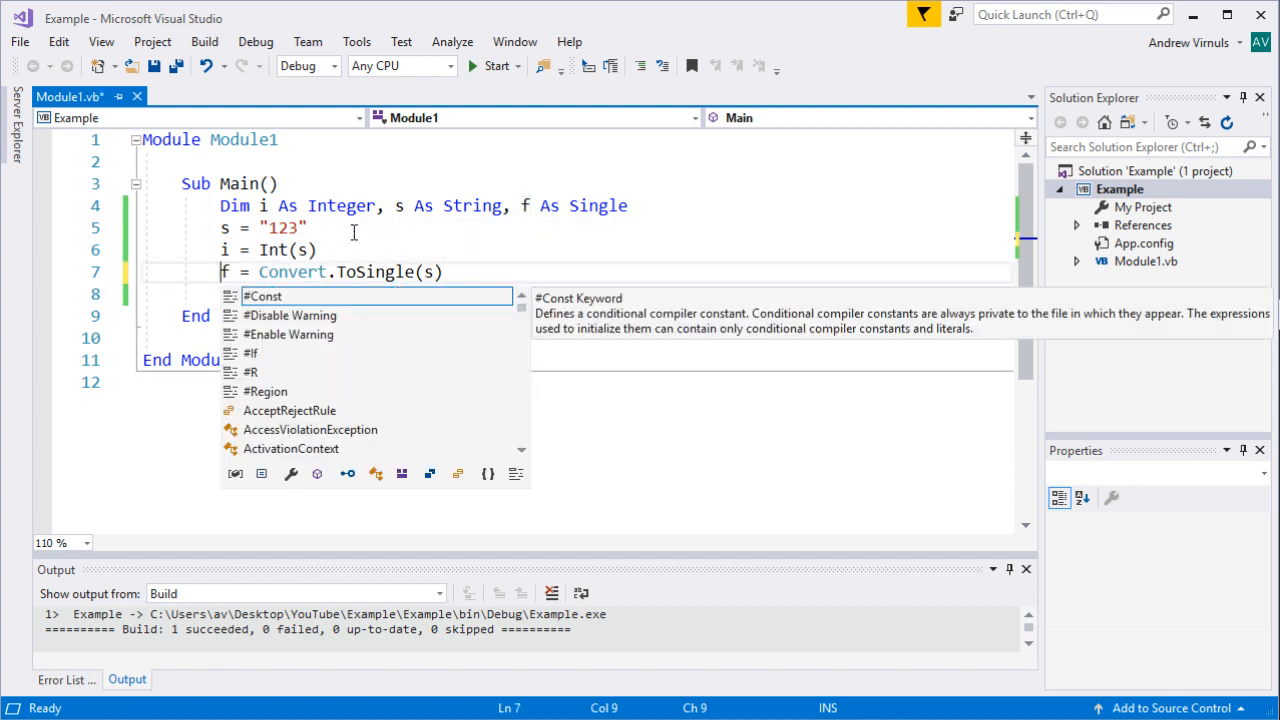
Append + 1 after Int(s) and after "123", highlighting both changed expressions.
{"action": "left_click", "coordinate": [360, 249]}
{"action": "mouse_move", "coordinate": [383, 272]}
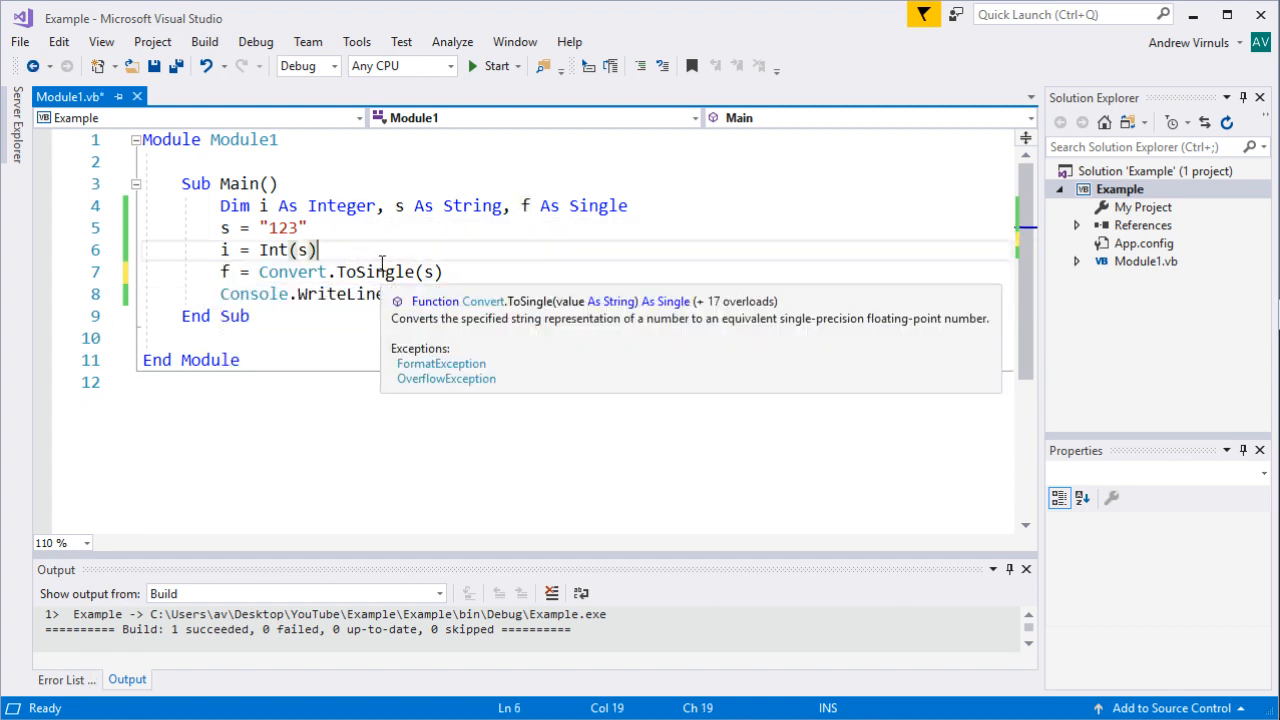
{"action": "type", "text": "+ 1"}
{"action": "key", "text": "Down"}
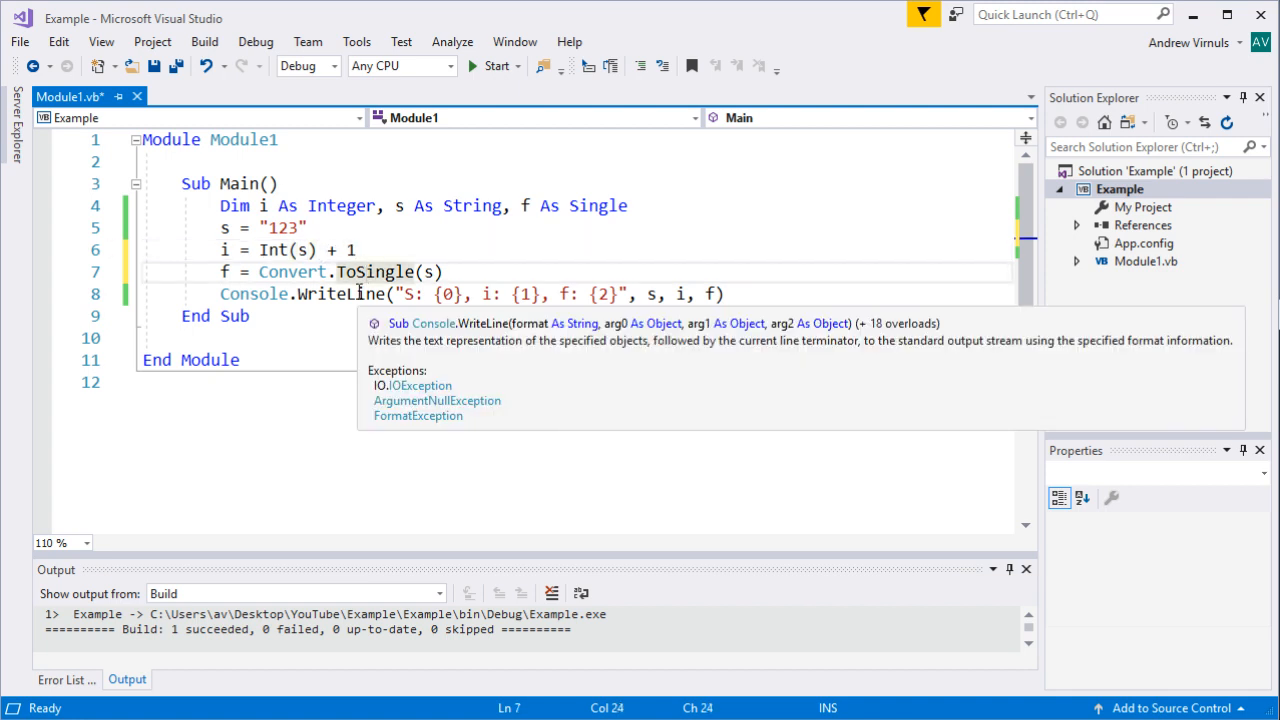
{"action": "left_click", "coordinate": [333, 228]}
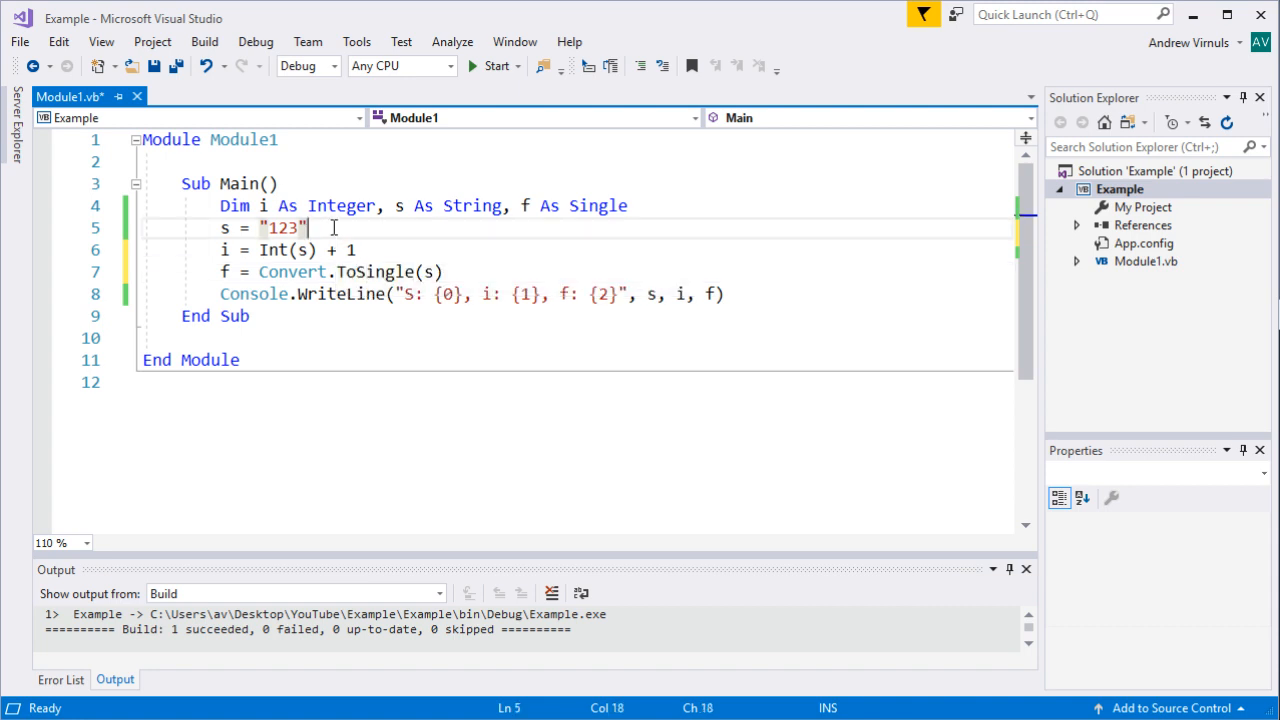
{"action": "type", "text": " + 1"}
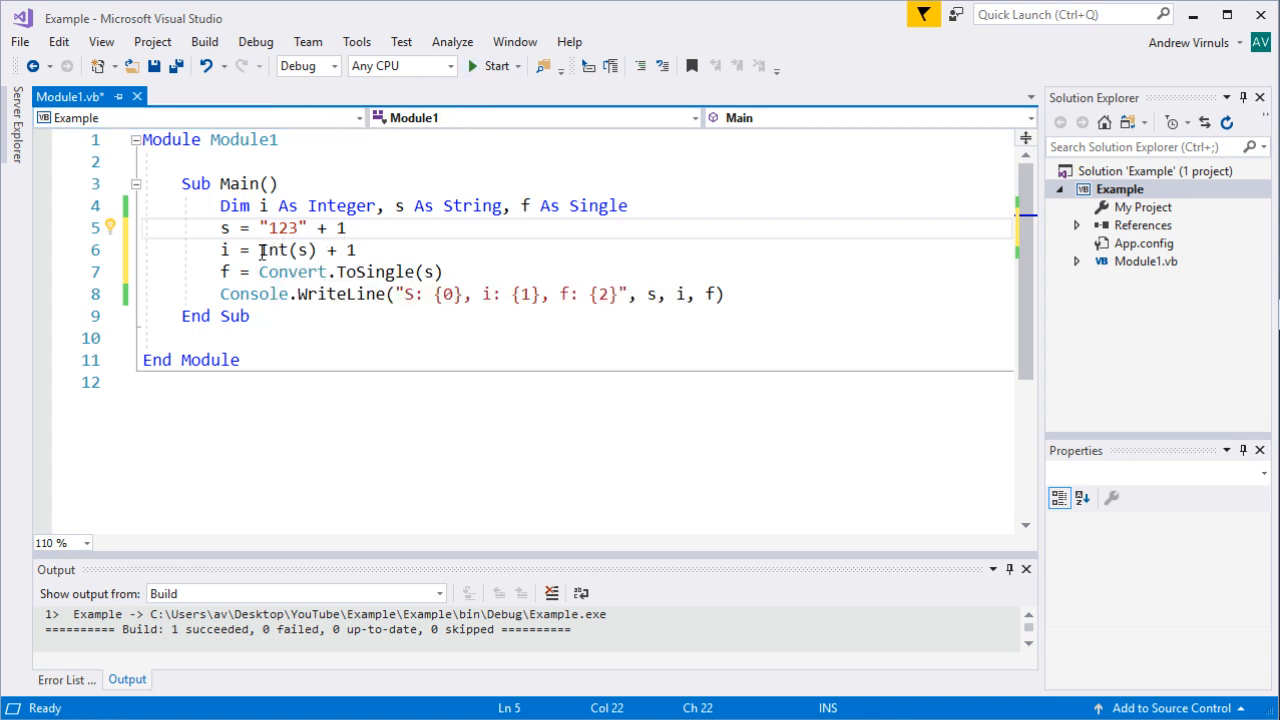
{"action": "left_click_drag", "start_coordinate": [259, 250], "coordinate": [320, 250]}
{"action": "left_click", "coordinate": [308, 250]}
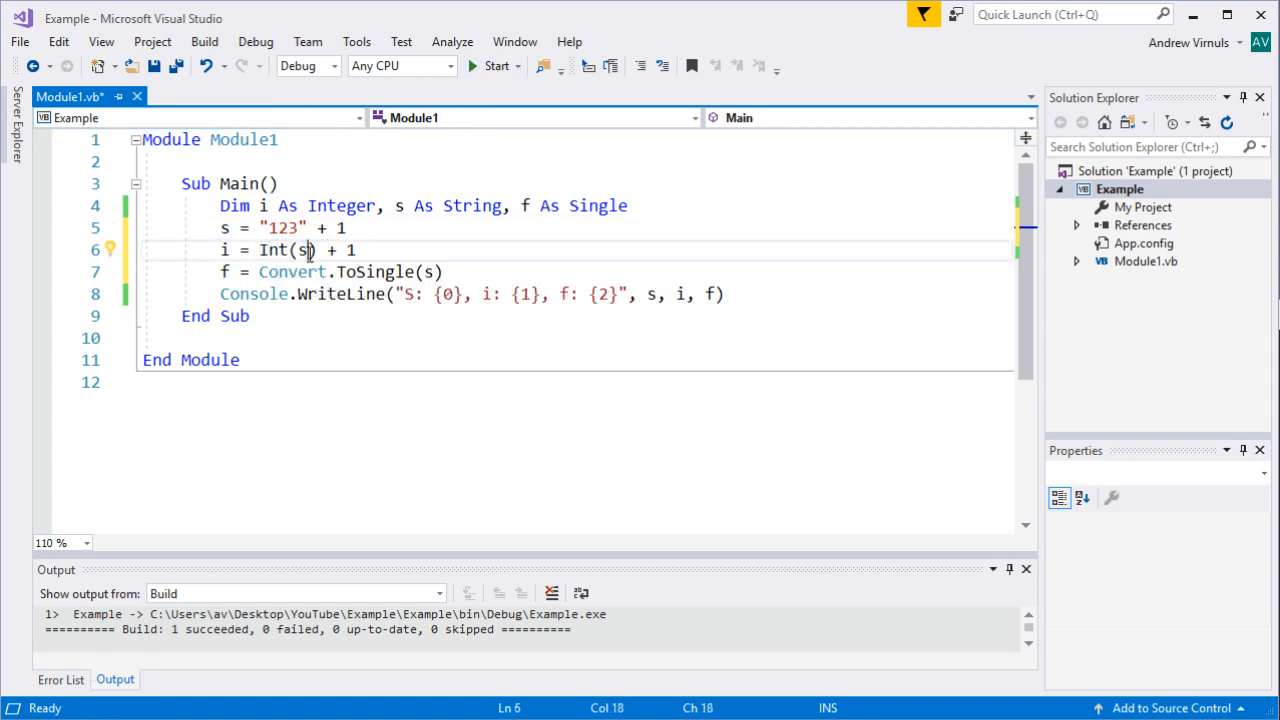
{"action": "left_click_drag", "start_coordinate": [259, 250], "coordinate": [316, 250]}
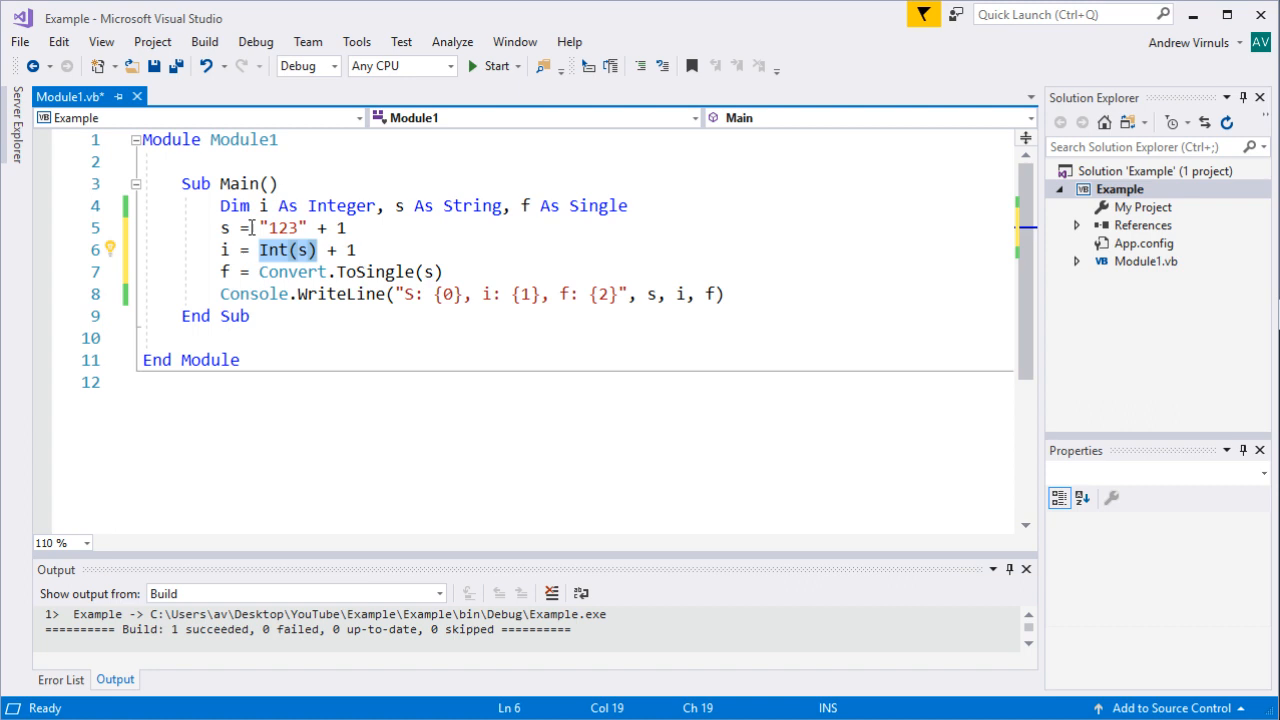
{"action": "left_click_drag", "start_coordinate": [259, 228], "coordinate": [346, 228]}
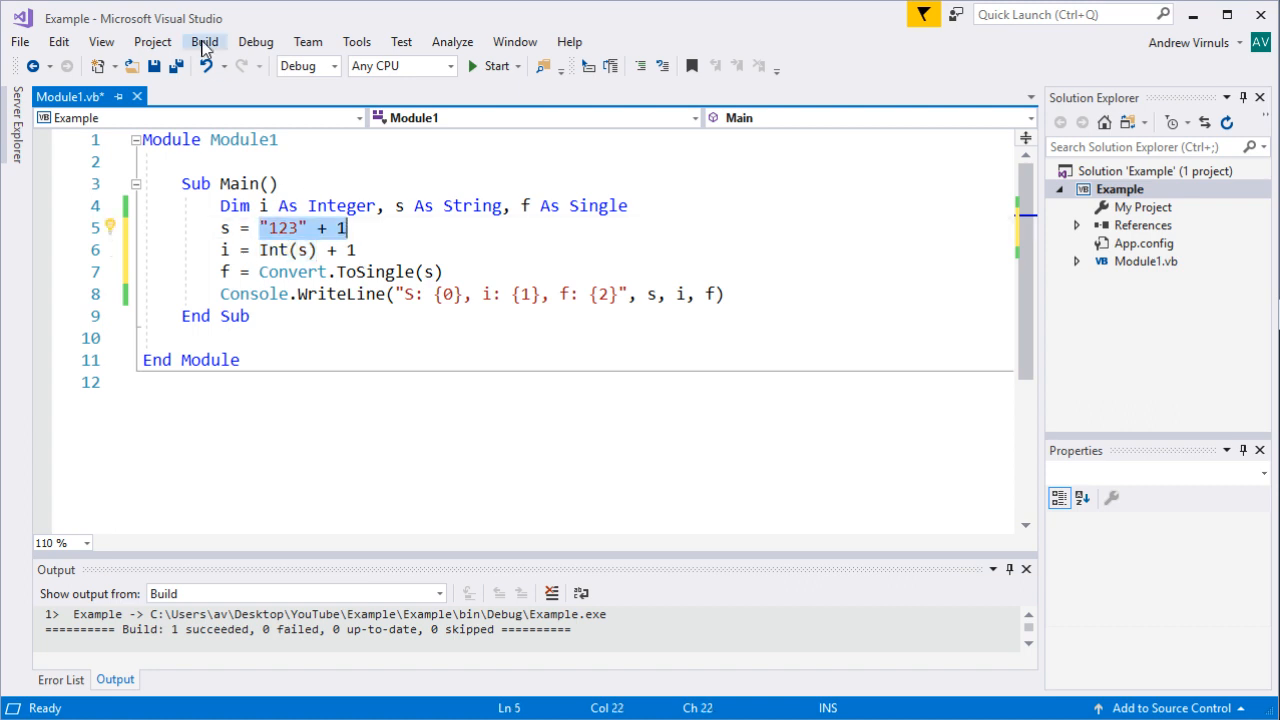
{"action": "mouse_move", "coordinate": [473, 206]}
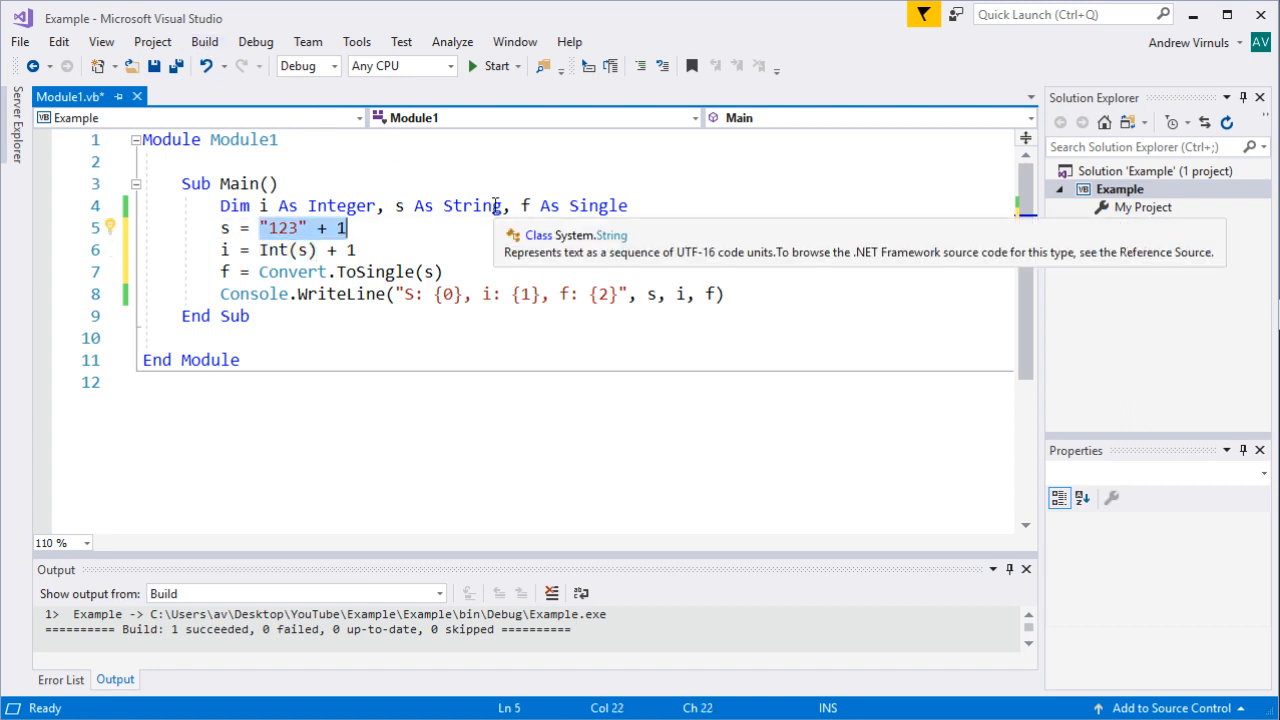
{"action": "key", "text": "ctrl+F5"}
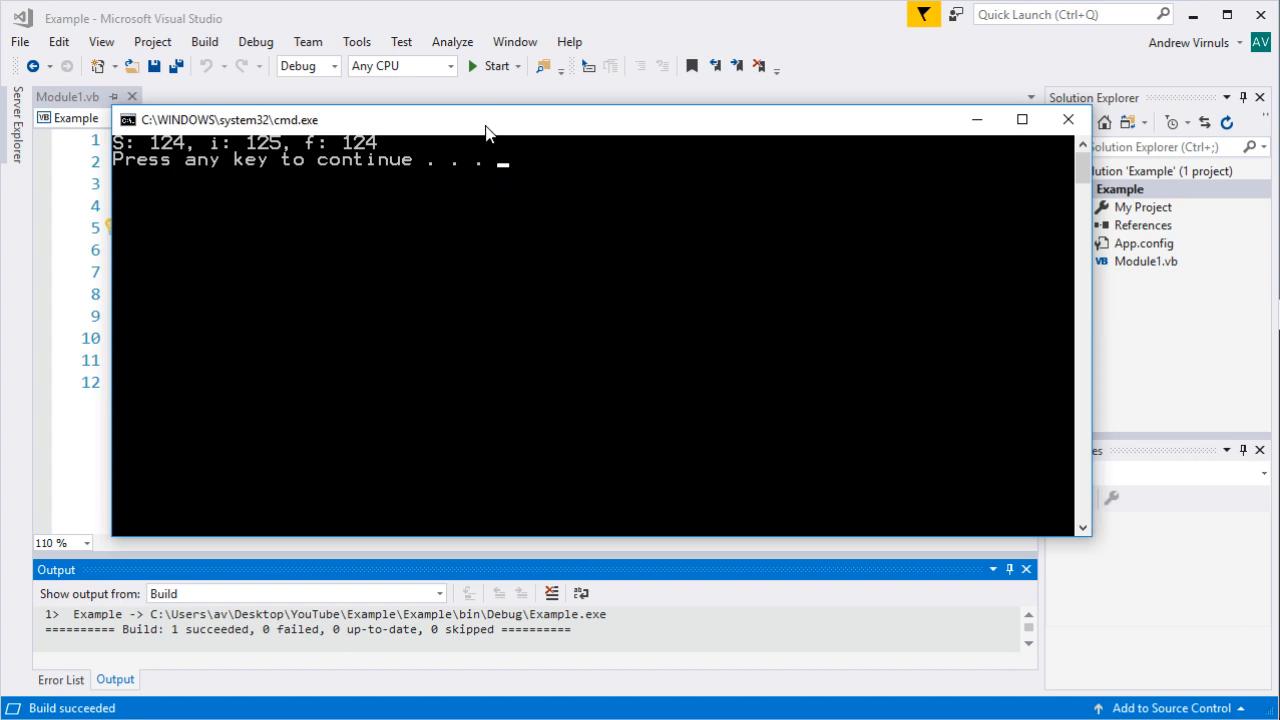
{"action": "left_click_drag", "start_coordinate": [490, 122], "coordinate": [596, 320]}
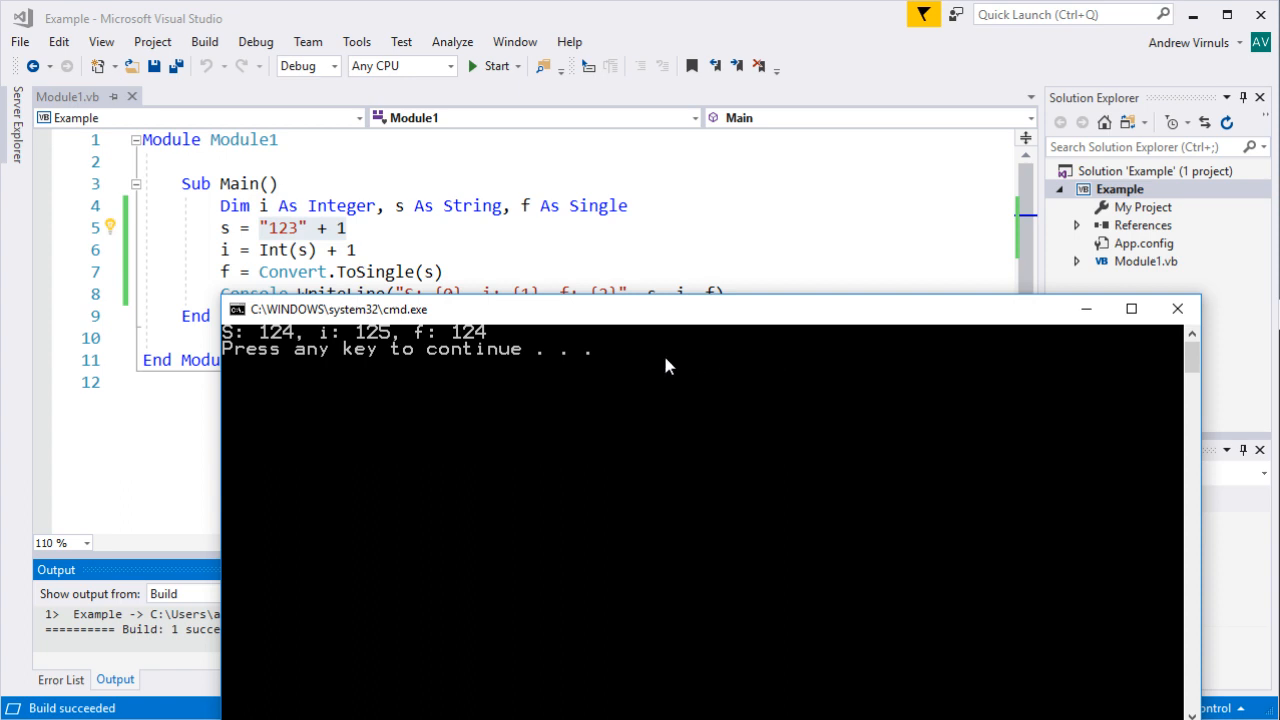
{"action": "key", "text": "Return"}
Insert Console.WriteLine(TypeName(s)) after line 5 via IntelliSense and run, showing String above the values.
{"action": "left_click", "coordinate": [377, 233]}
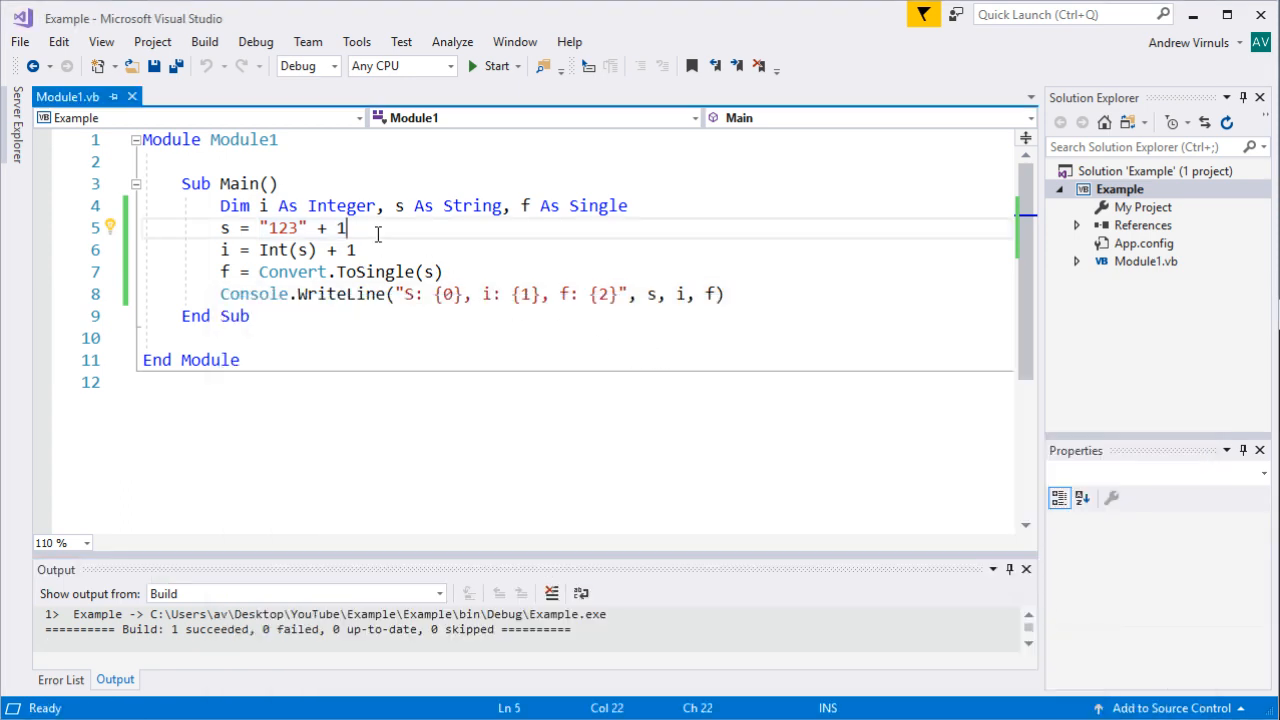
{"action": "key", "text": "Return"}
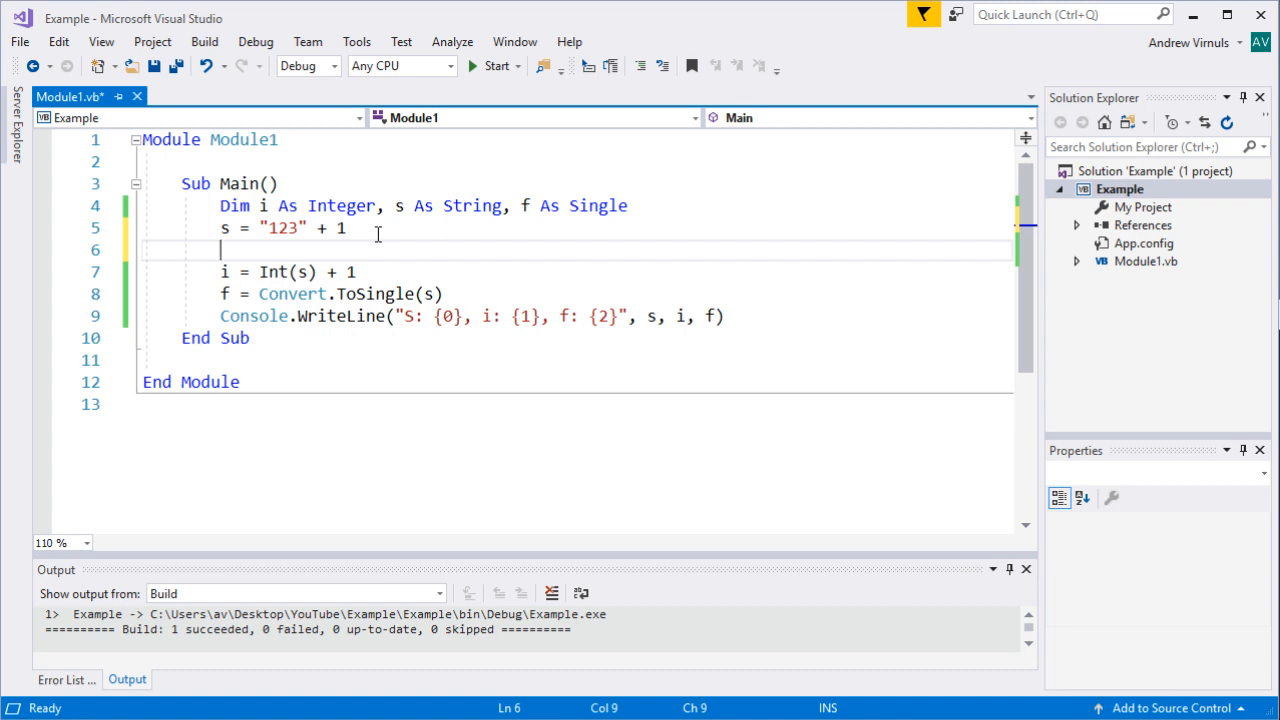
{"action": "type", "text": "xon"}
{"action": "key", "text": "BackSpace"}
{"action": "key", "text": "BackSpace"}
{"action": "key", "text": "BackSpace"}
{"action": "type", "text": "con"}
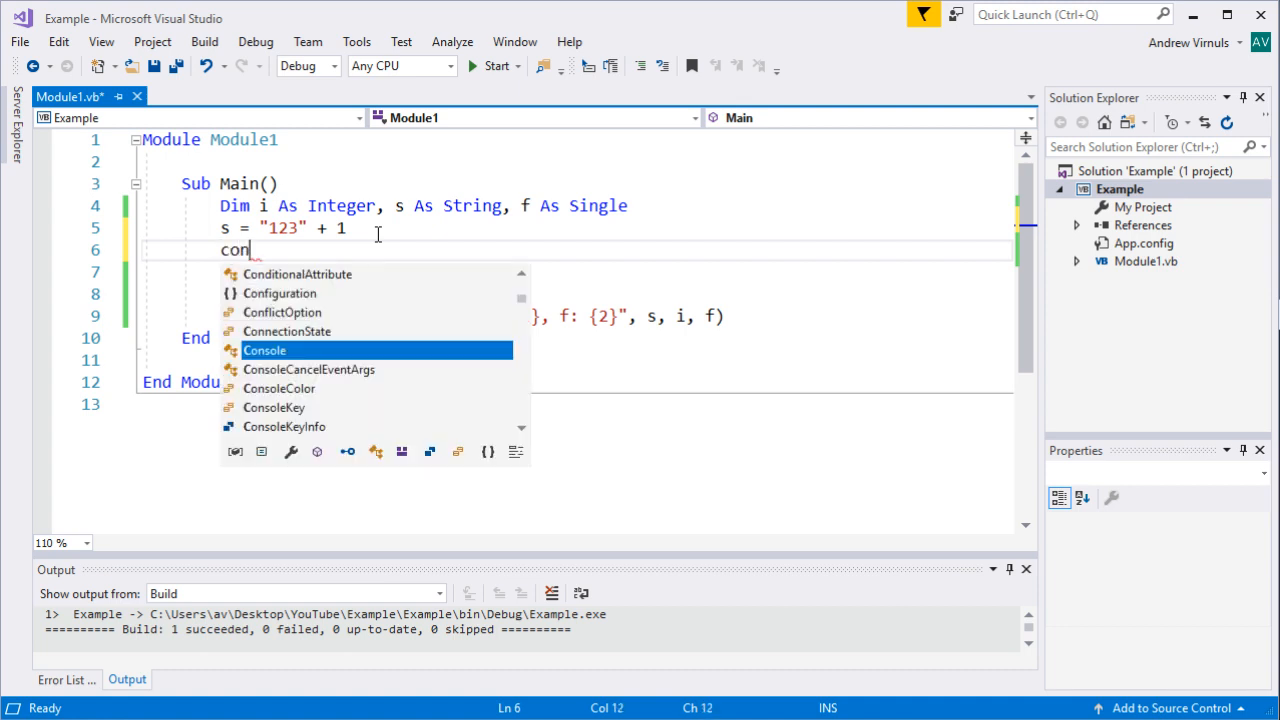
{"action": "key", "text": "Tab"}
{"action": "type", "text": "."}
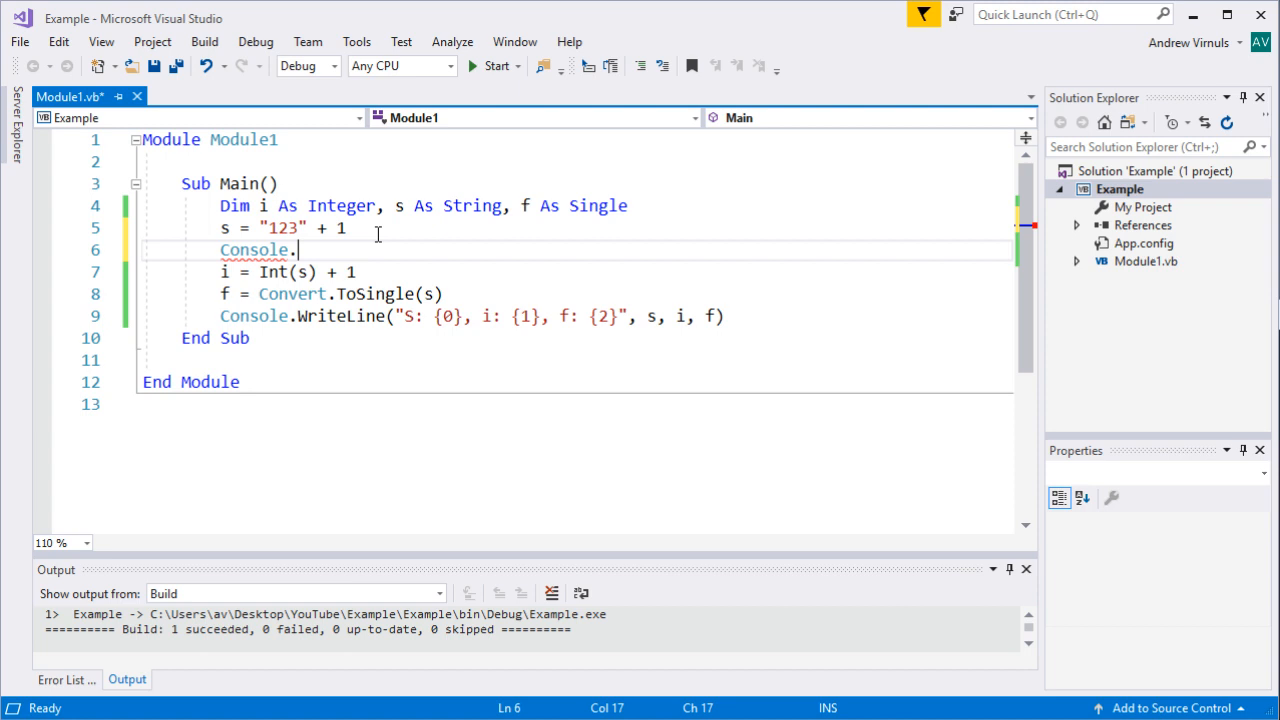
{"action": "type", "text": "wr"}
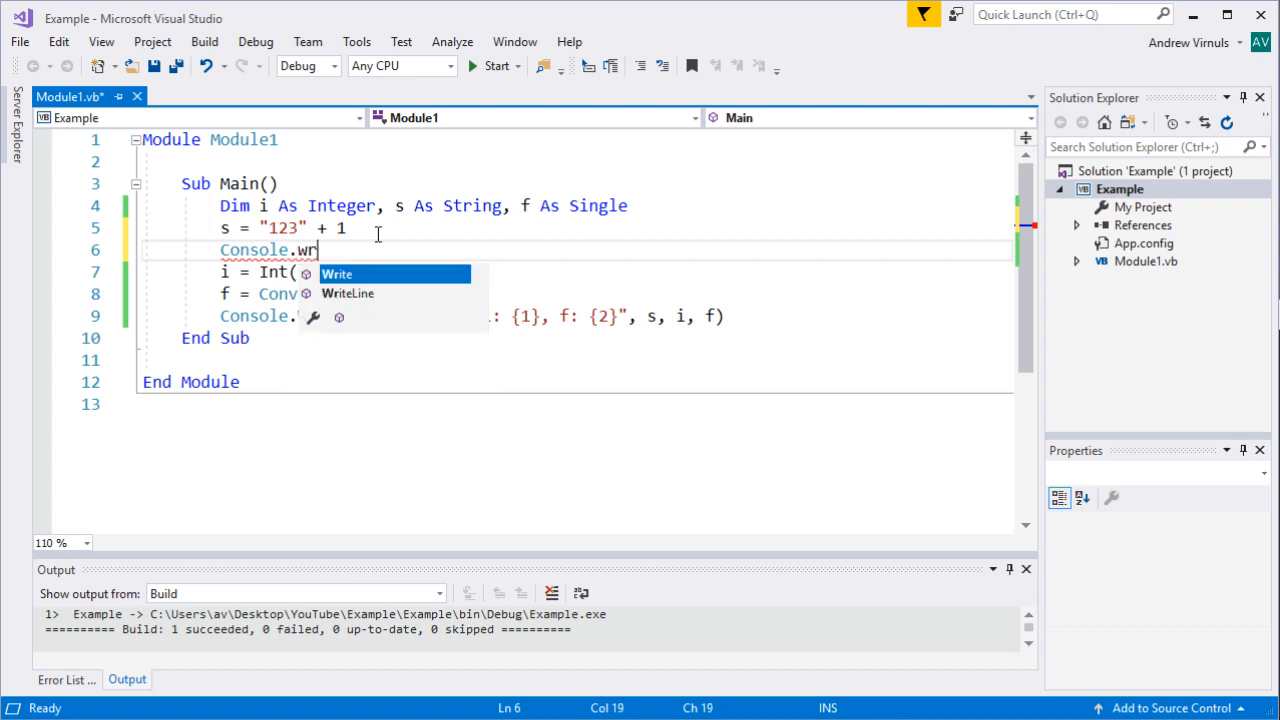
{"action": "key", "text": "Down"}
{"action": "key", "text": "Tab"}
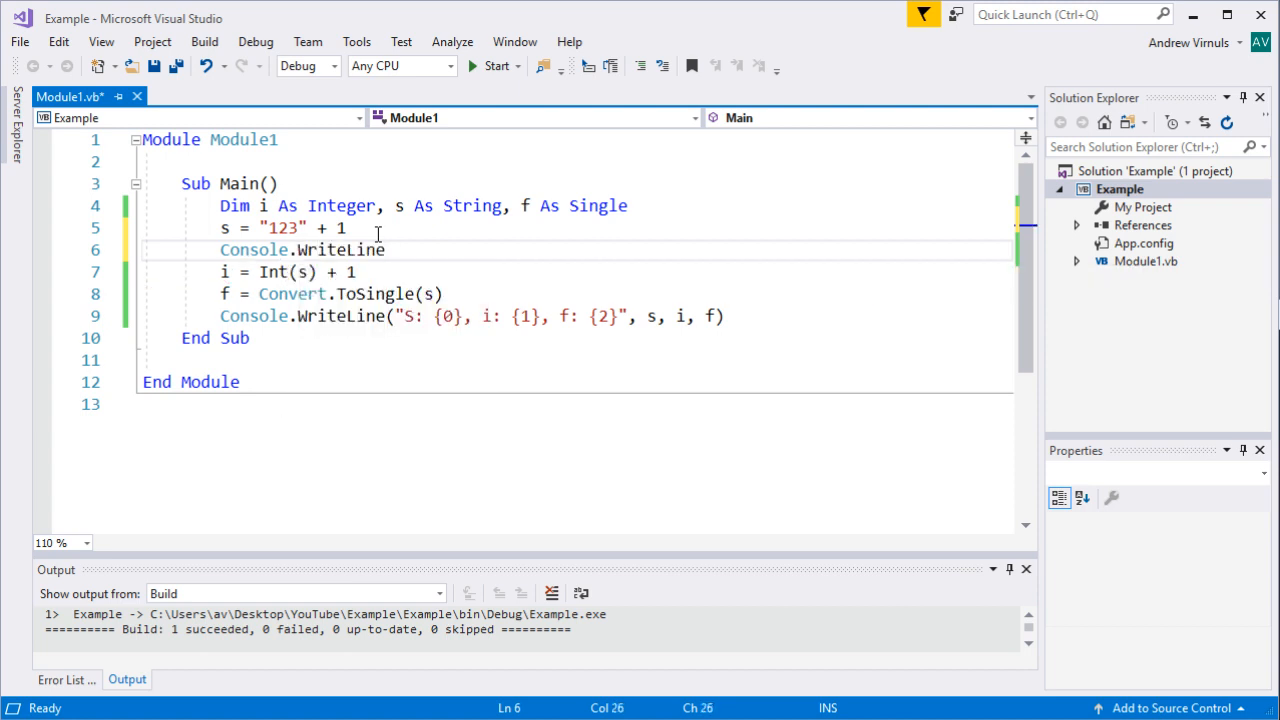
{"action": "type", "text": "(type"}
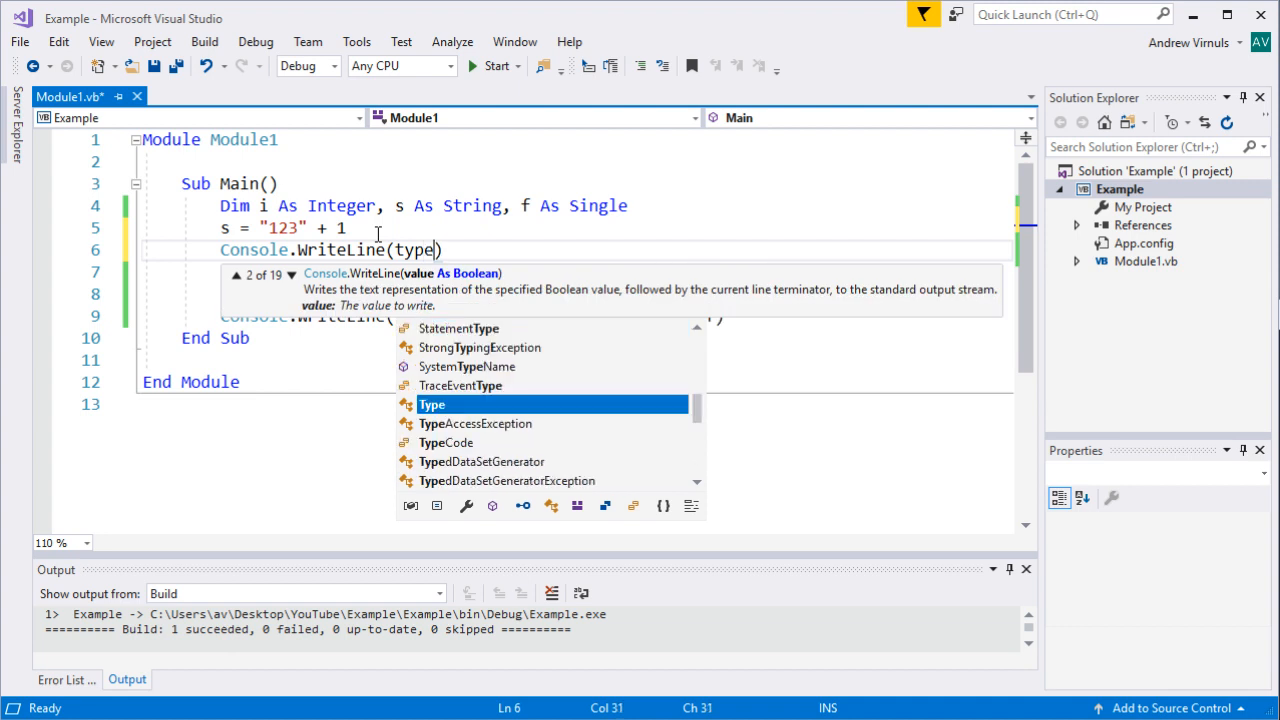
{"action": "type", "text": "rn"}
{"action": "key", "text": "BackSpace"}
{"action": "key", "text": "BackSpace"}
{"action": "type", "text": "n"}
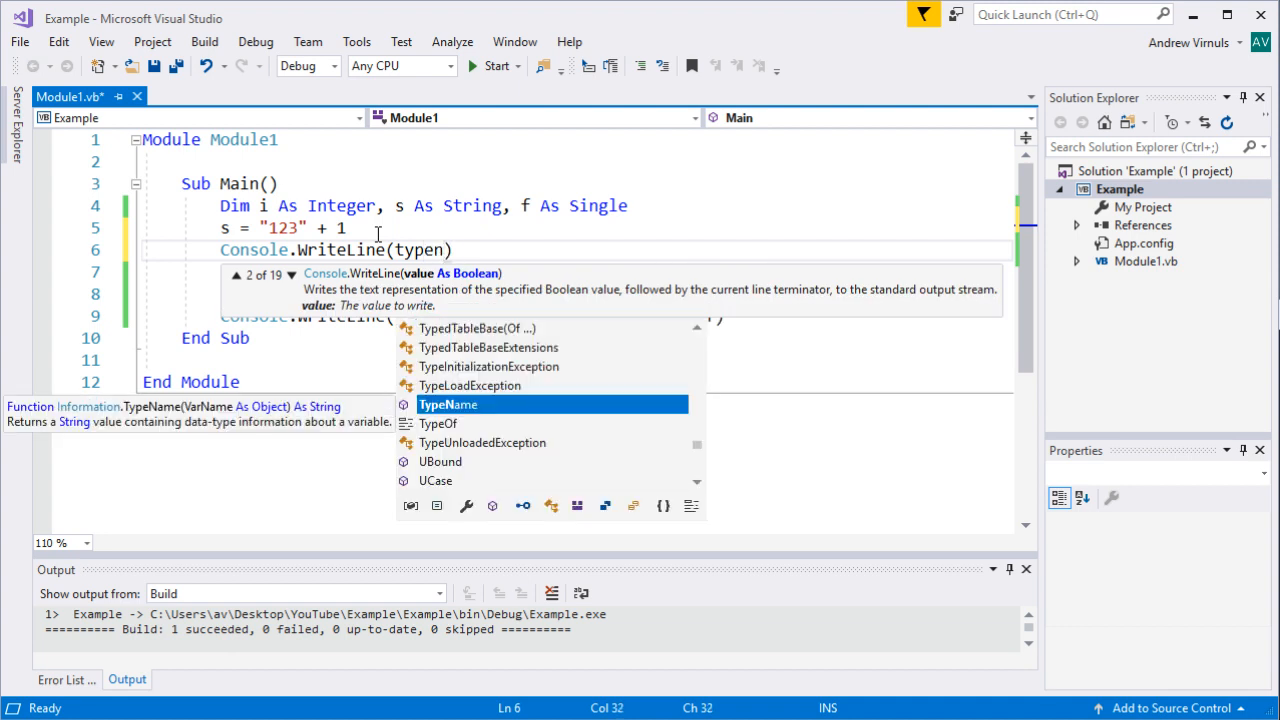
{"action": "key", "text": "Tab"}
{"action": "type", "text": "("}
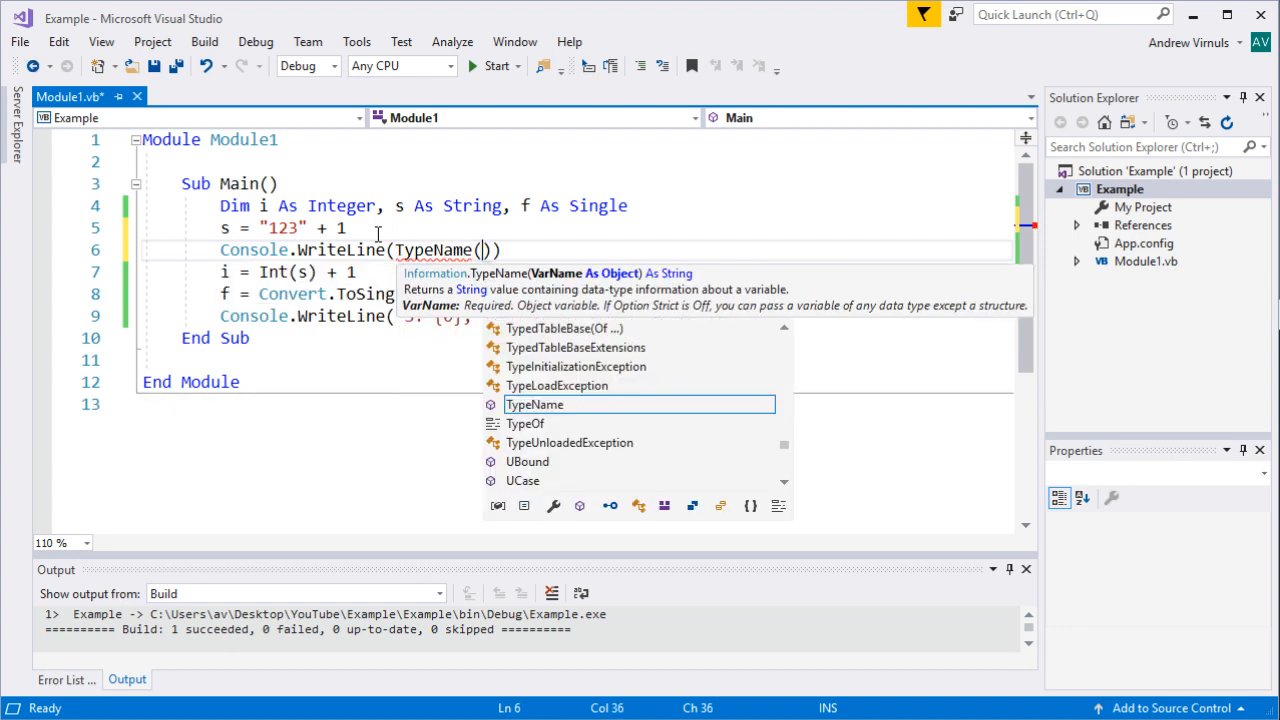
{"action": "type", "text": "s"}
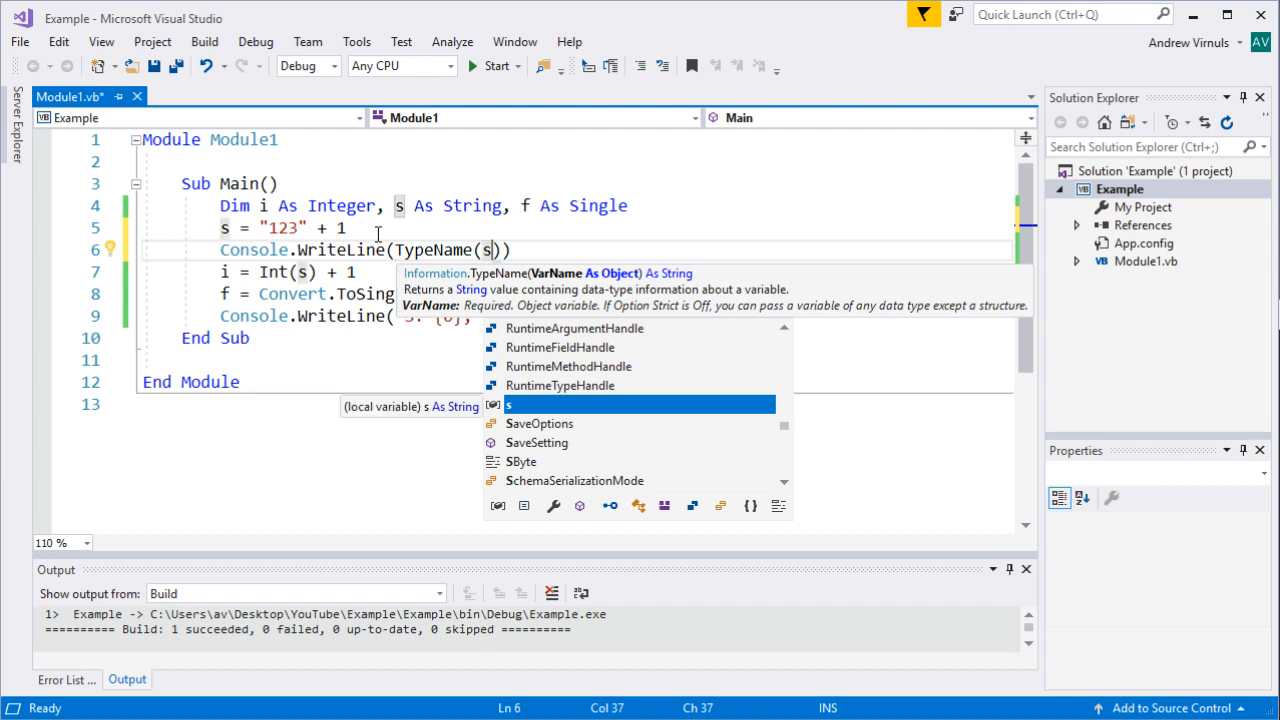
{"action": "key", "text": "F5"}
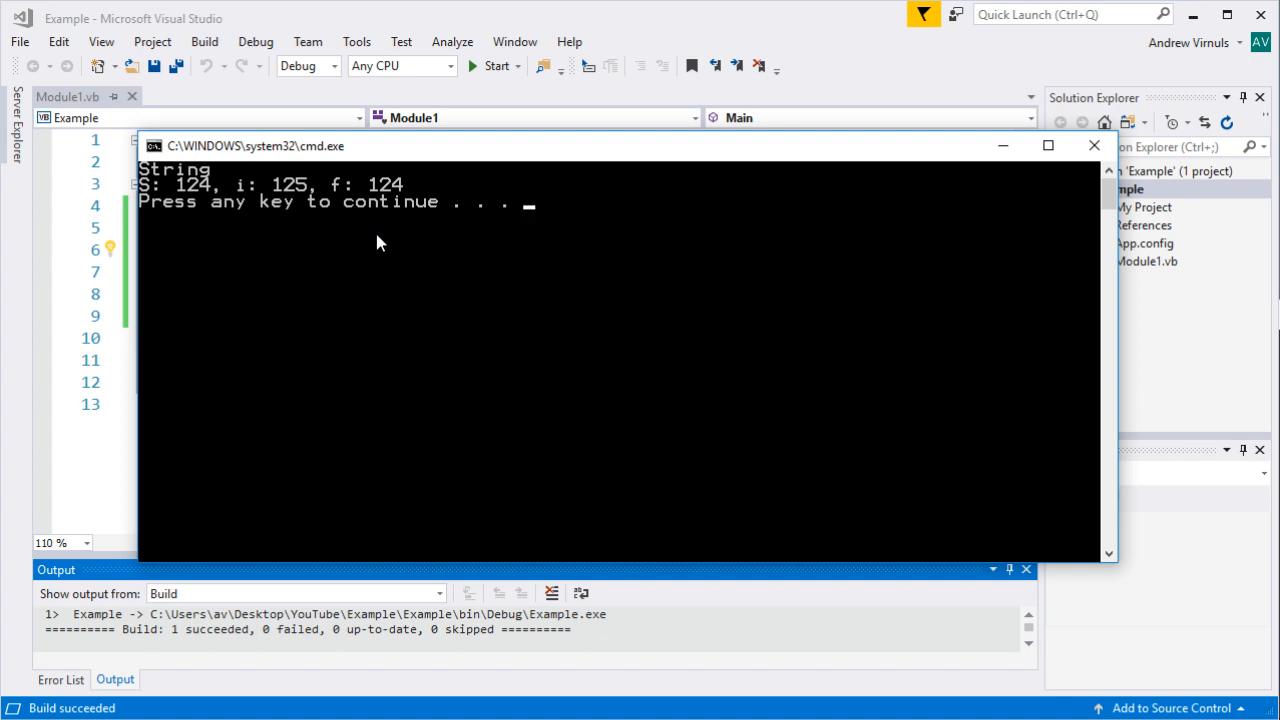
Replace the + with & on line 5 so "123" and 1 join as text.
{"action": "key", "text": "Return"}
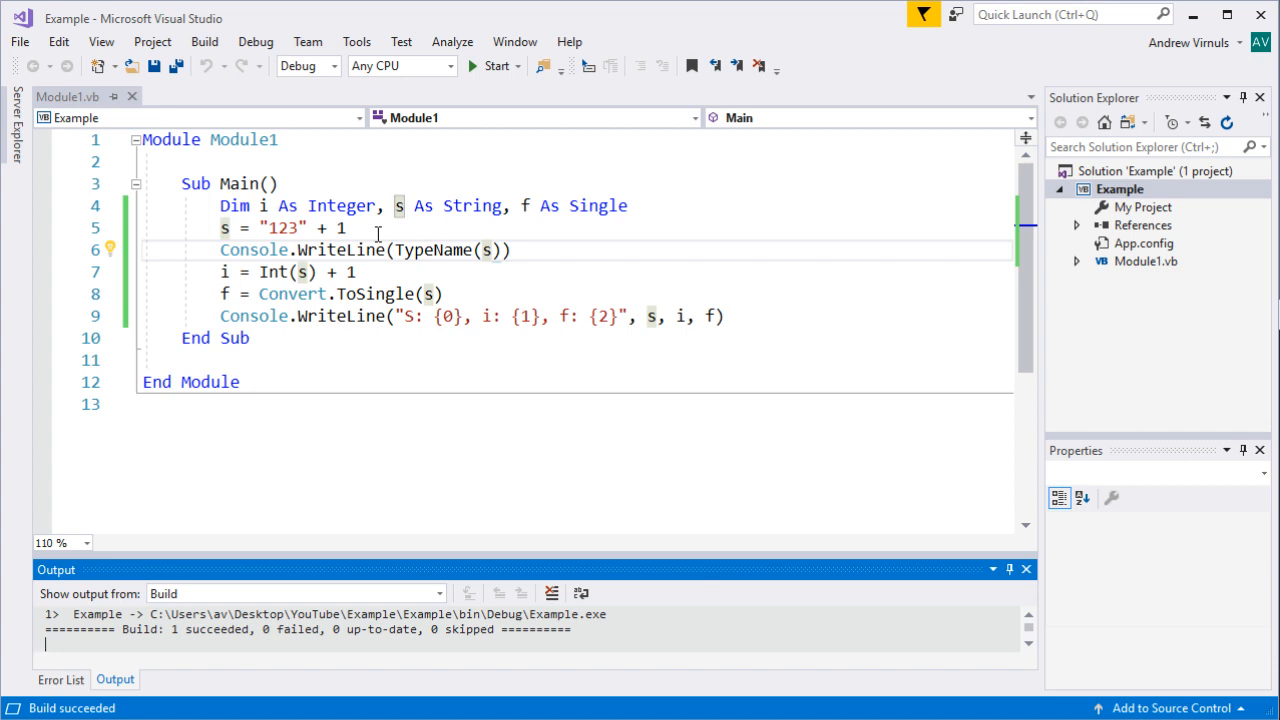
{"action": "double_click", "coordinate": [322, 228]}
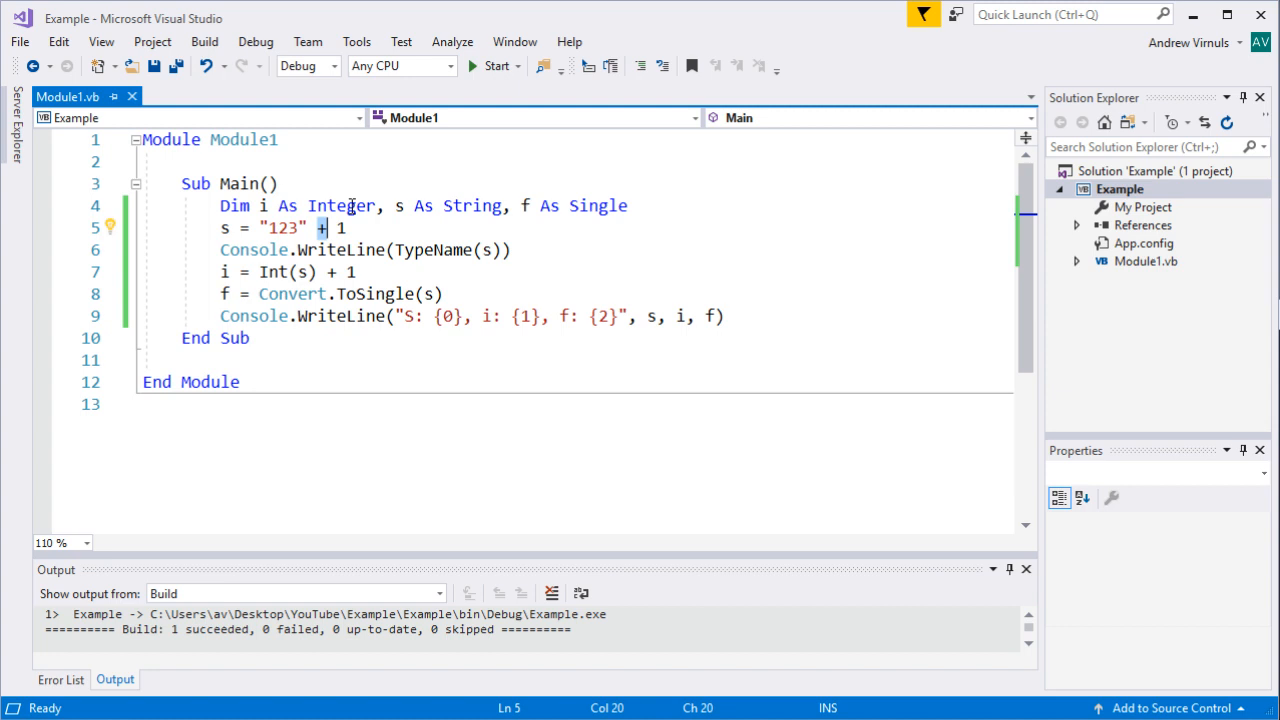
{"action": "type", "text": "&"}
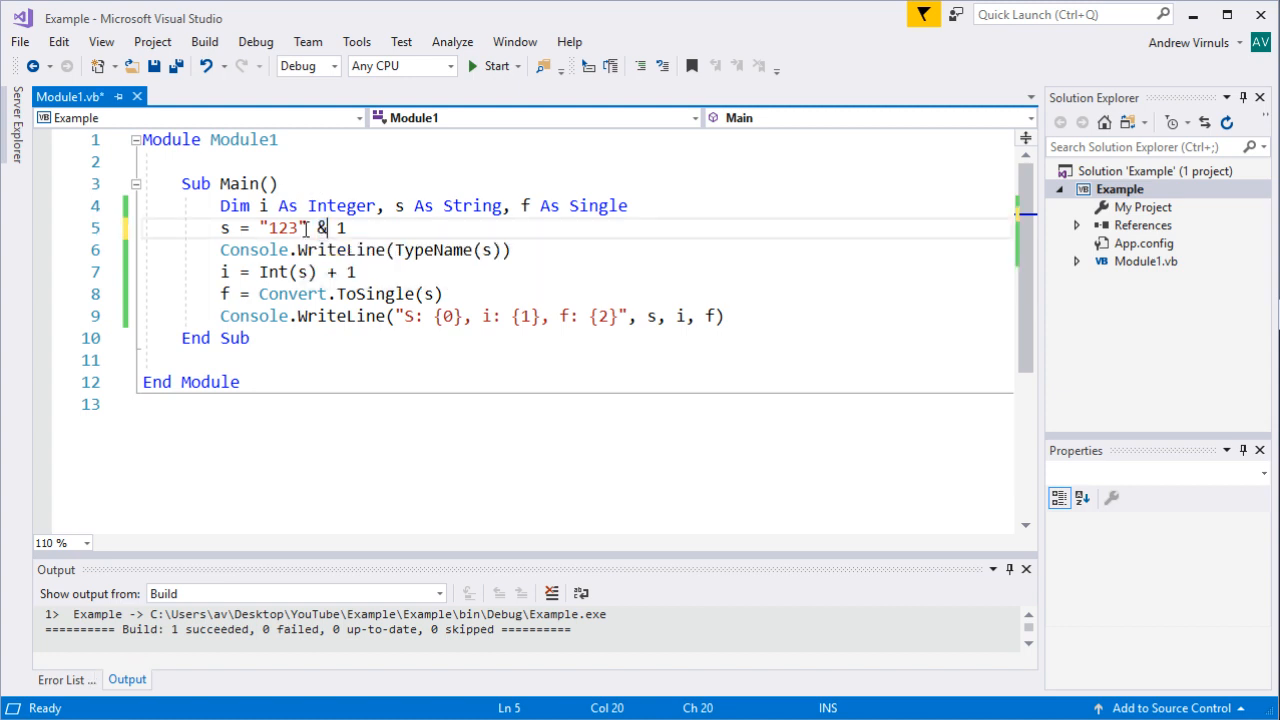
{"action": "left_click", "coordinate": [387, 233]}
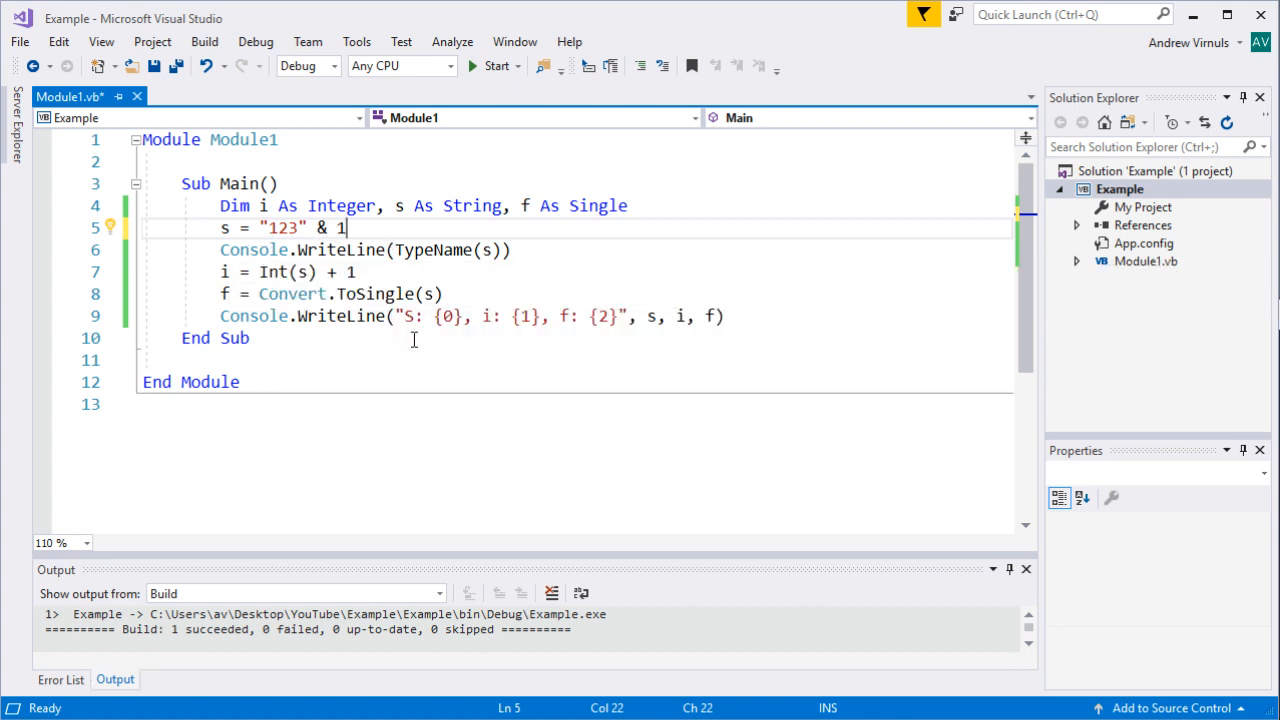
Delete the TypeName printing line and review the "123" & 1 and Int(s) + 1 expressions.
{"action": "left_click_drag", "start_coordinate": [219, 250], "coordinate": [222, 272]}
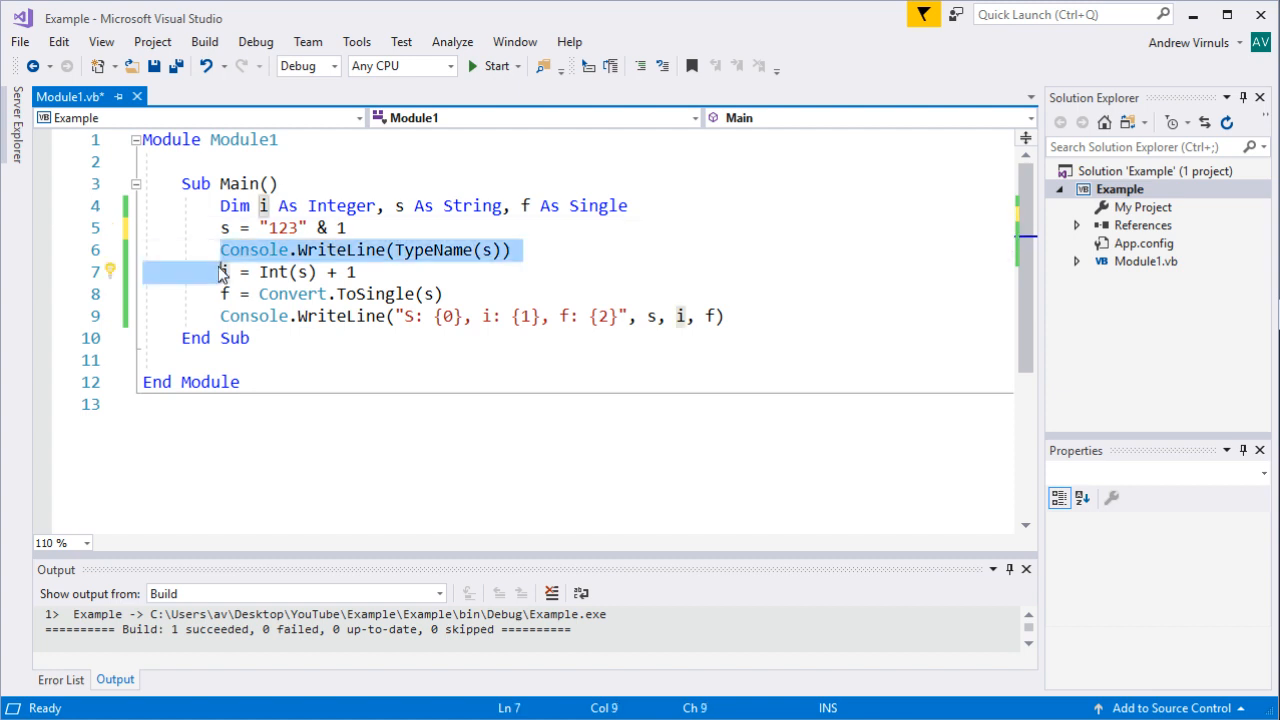
{"action": "key", "text": "Delete"}
{"action": "left_click", "coordinate": [318, 250]}
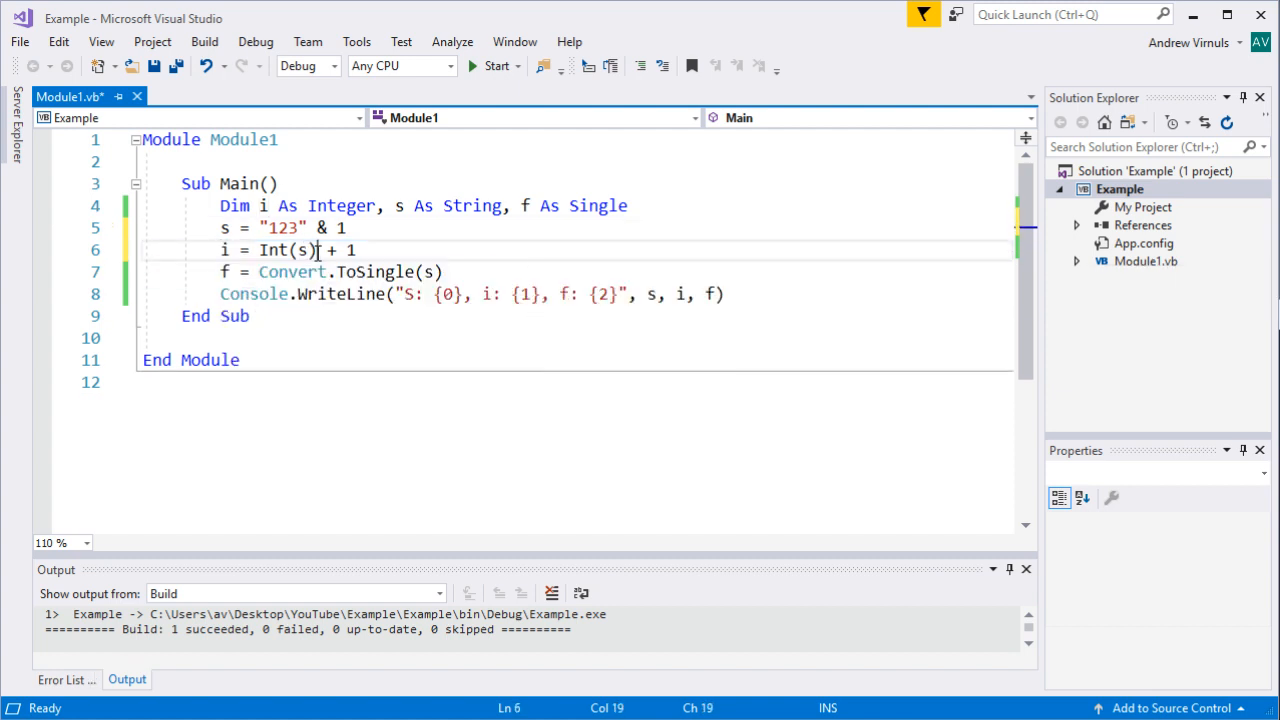
{"action": "left_click_drag", "start_coordinate": [318, 250], "coordinate": [358, 250]}
{"action": "mouse_move", "coordinate": [285, 228]}
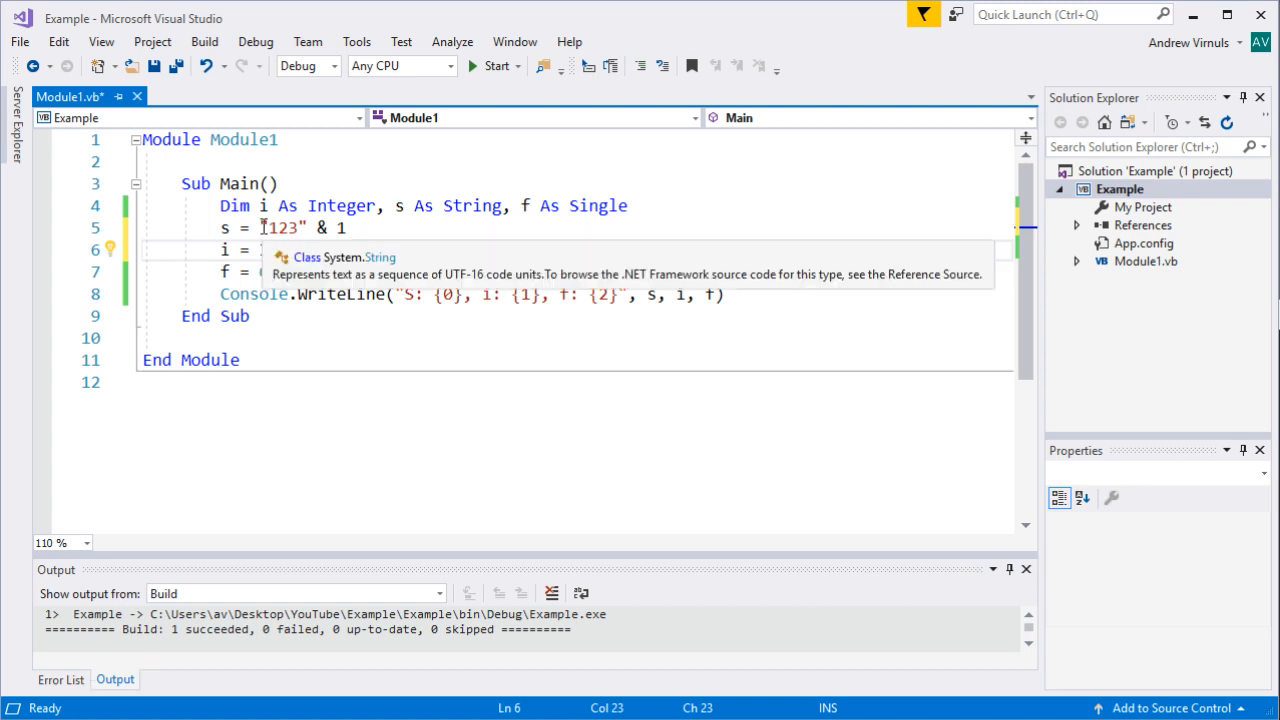
{"action": "left_click_drag", "start_coordinate": [263, 227], "coordinate": [300, 227]}
{"action": "left_click", "coordinate": [325, 227]}
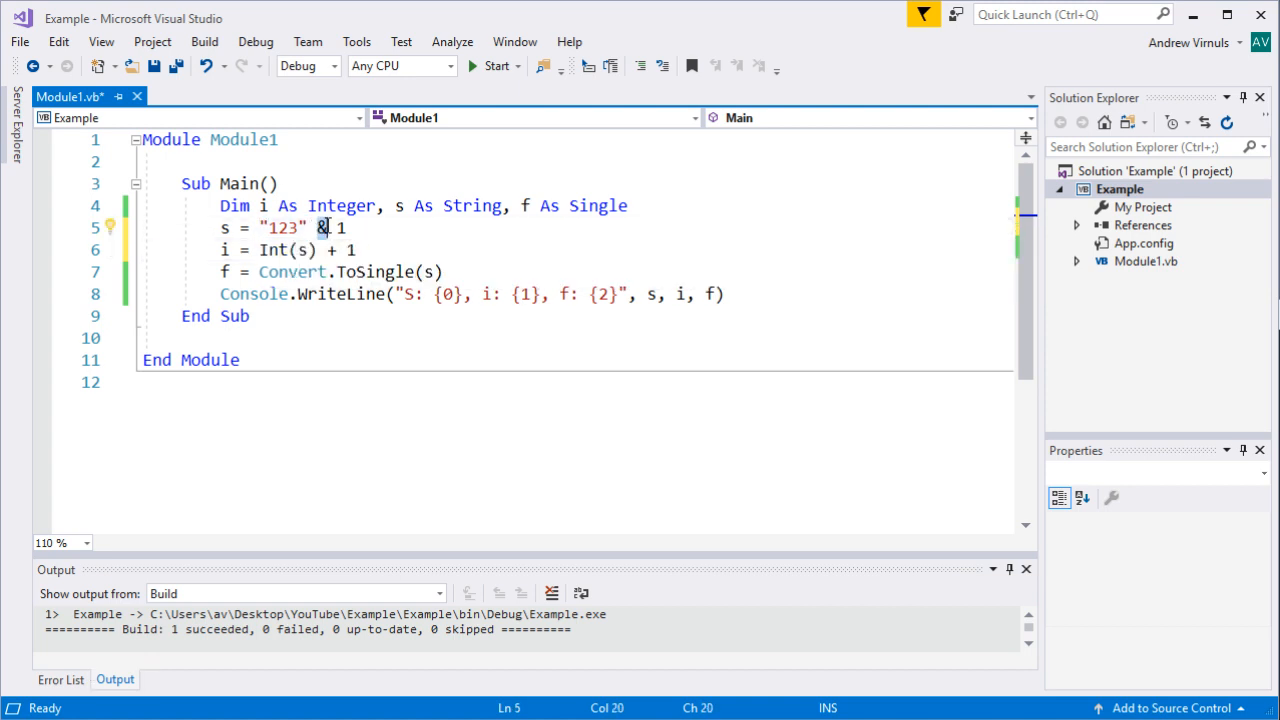
{"action": "key", "text": "Right"}
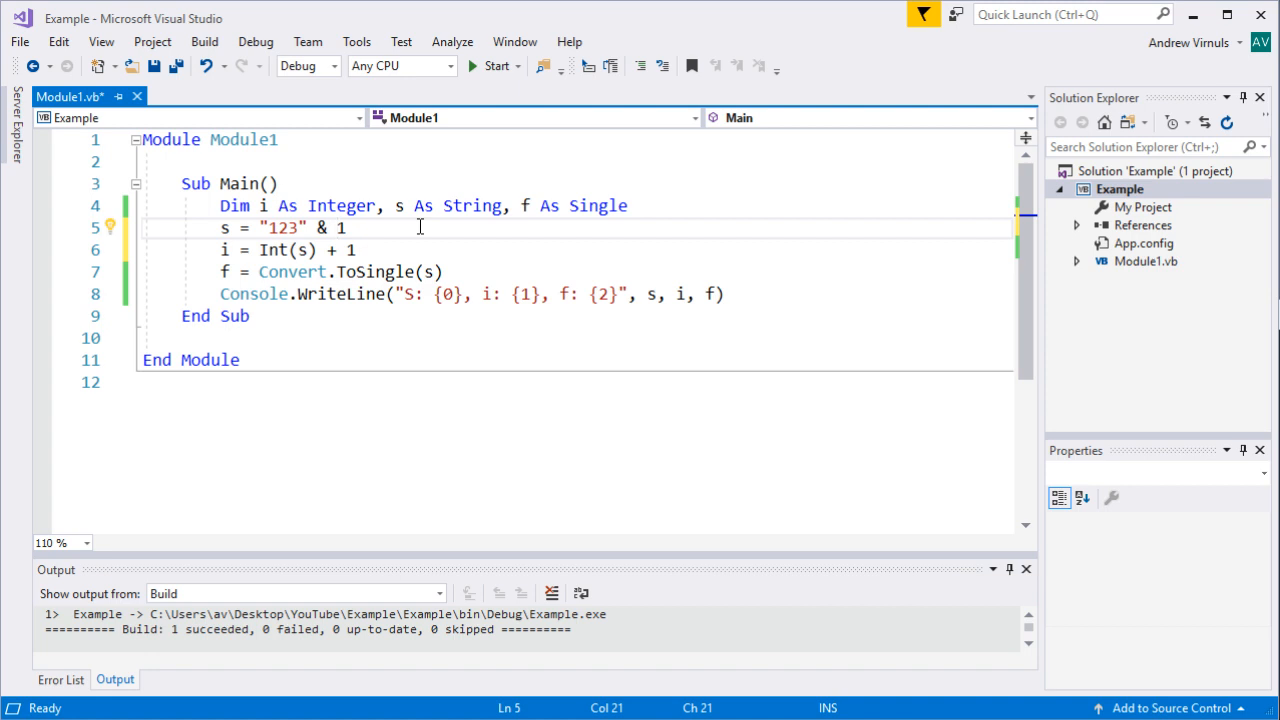
Run without debugging to see S: 1231, i: 1232, f: 1231, then close the console.
{"action": "key", "text": "ctrl+F5"}
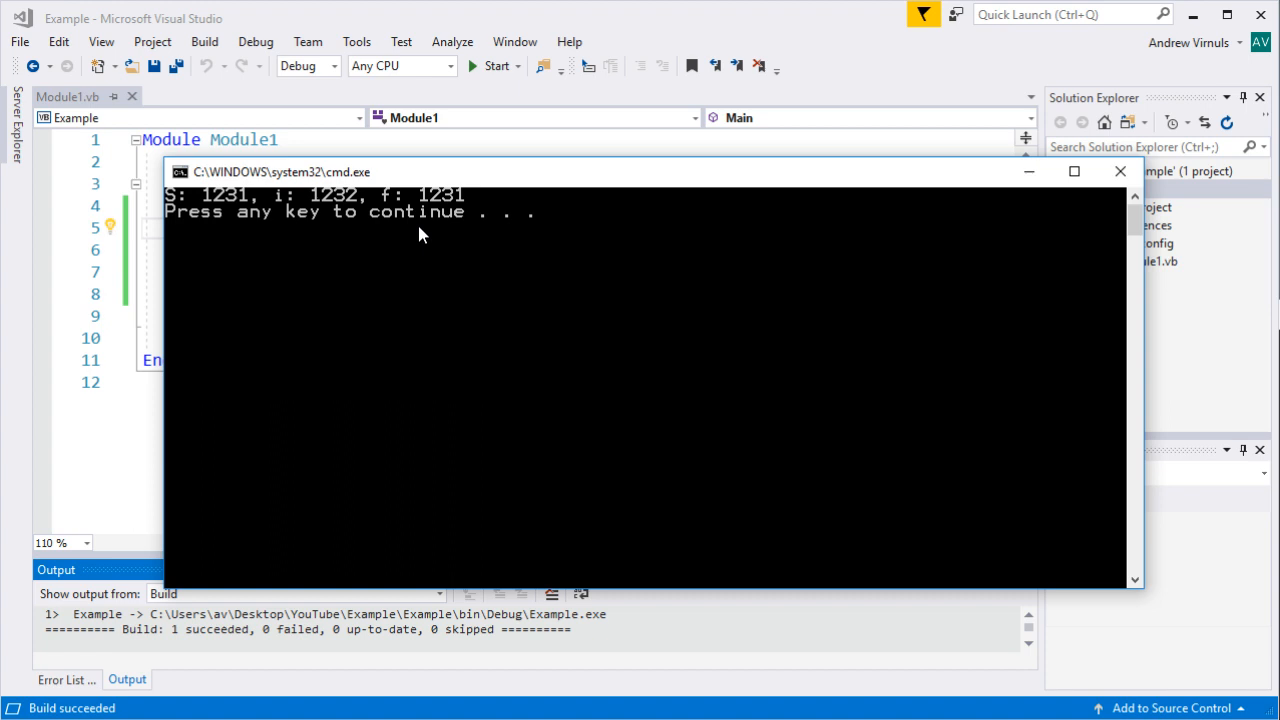
{"action": "left_click_drag", "start_coordinate": [549, 176], "coordinate": [646, 315]}
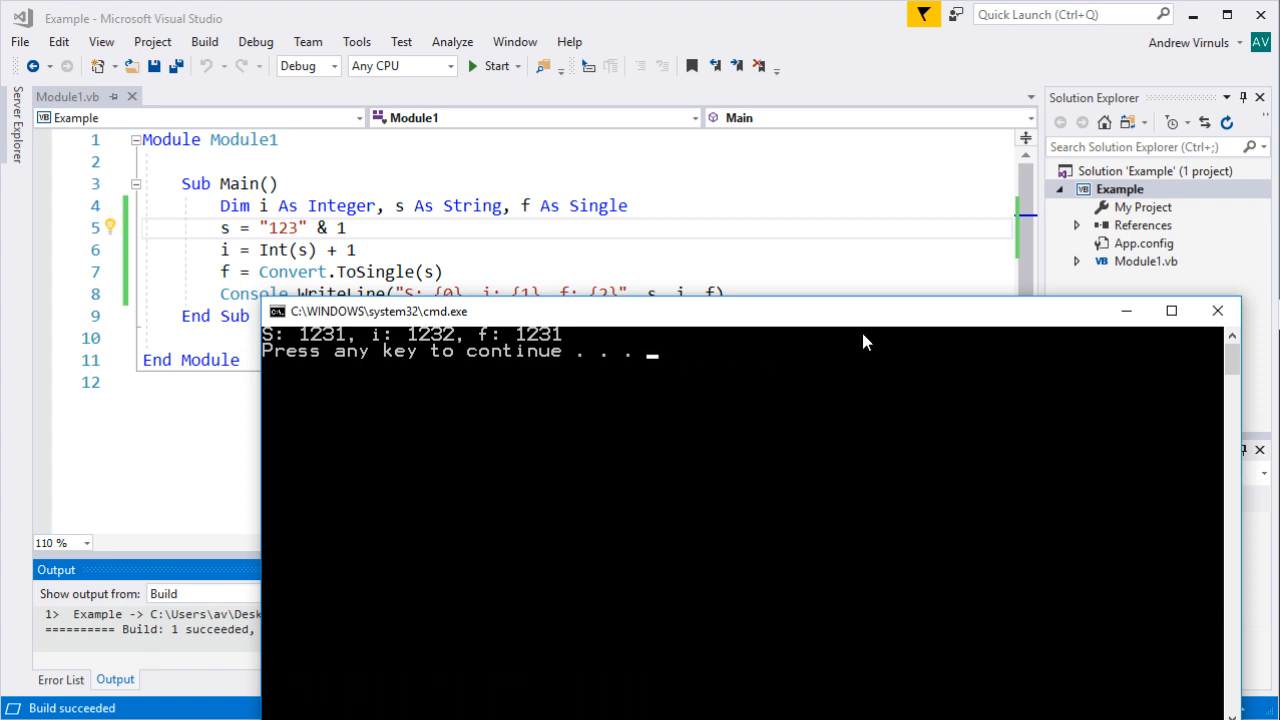
{"action": "left_click", "coordinate": [1218, 312]}
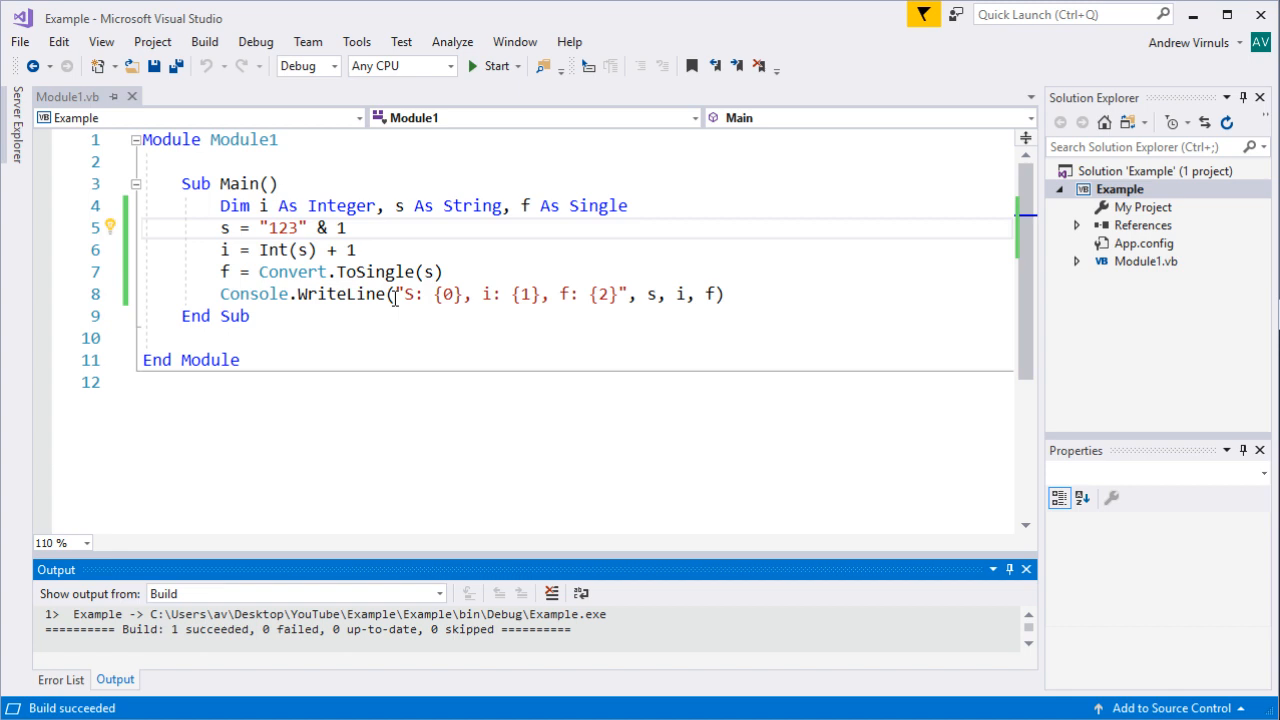
Replace the last WriteLine arguments with "The value if i is " & i.
{"action": "left_click_drag", "start_coordinate": [403, 294], "coordinate": [713, 297]}
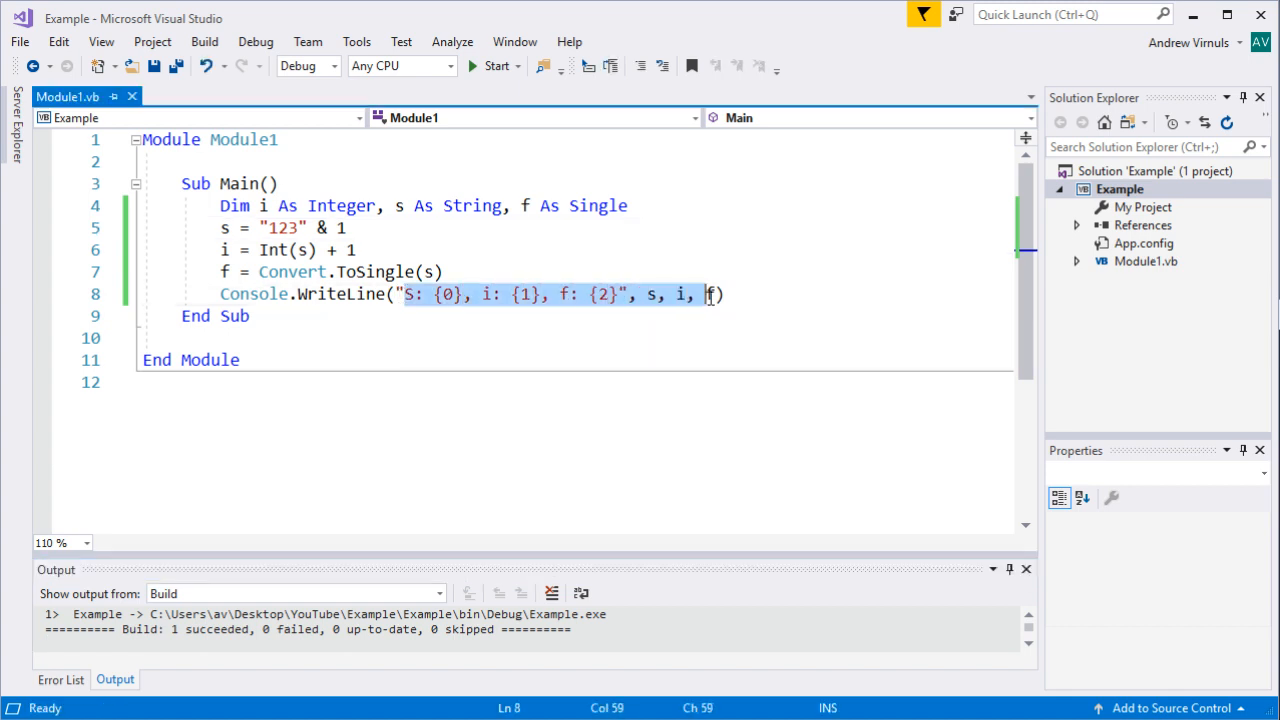
{"action": "key", "text": "Delete"}
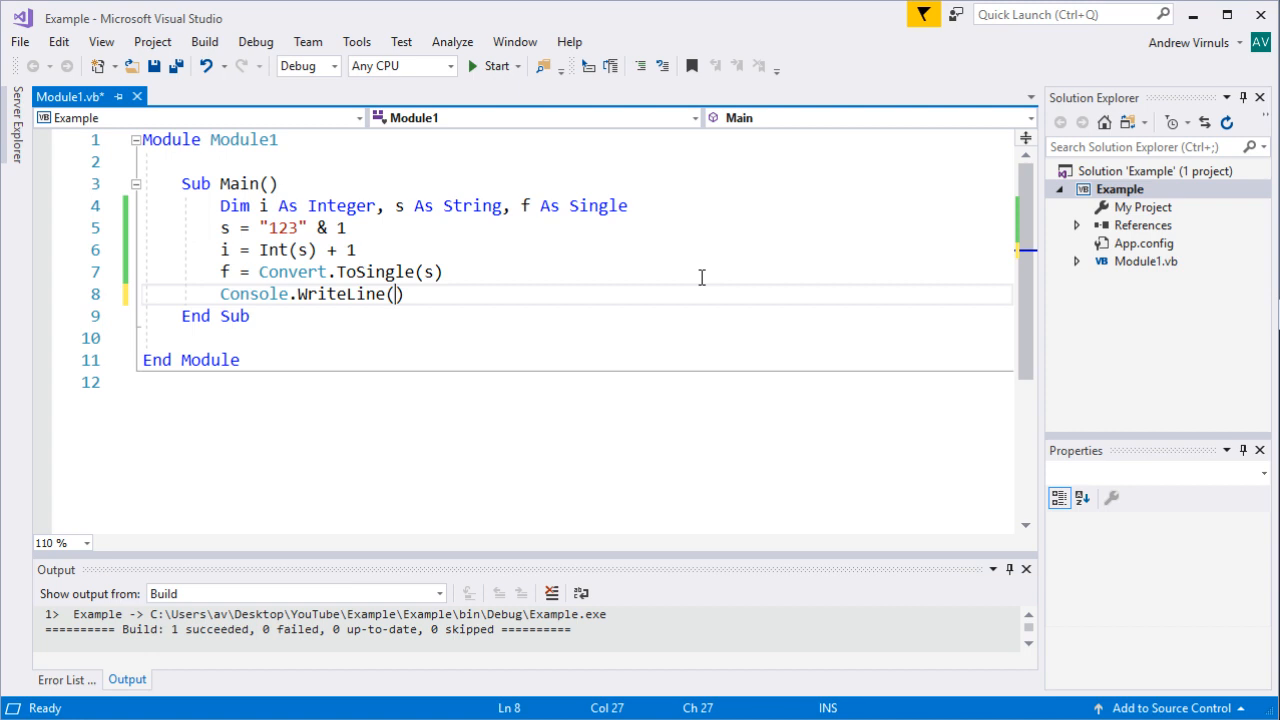
{"action": "type", "text": "\""}
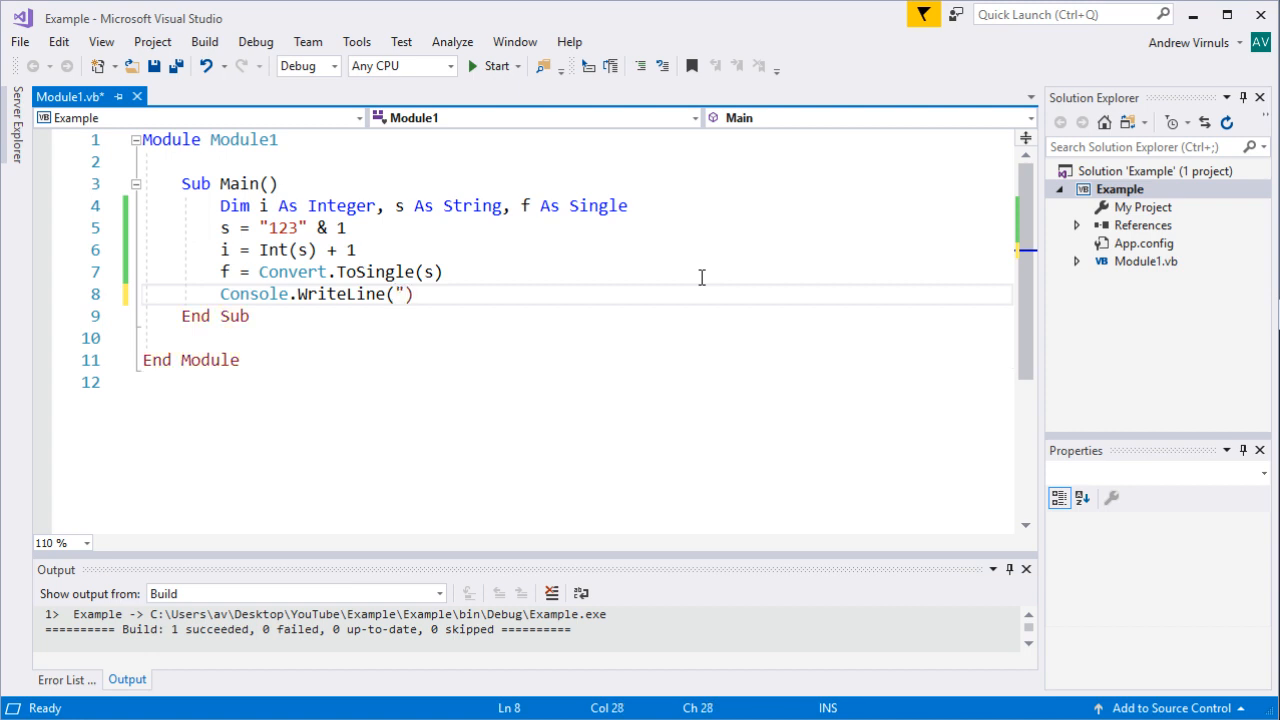
{"action": "type", "text": "The valie"}
{"action": "key", "text": "BackSpace"}
{"action": "key", "text": "BackSpace"}
{"action": "key", "text": "BackSpace"}
{"action": "type", "text": "i"}
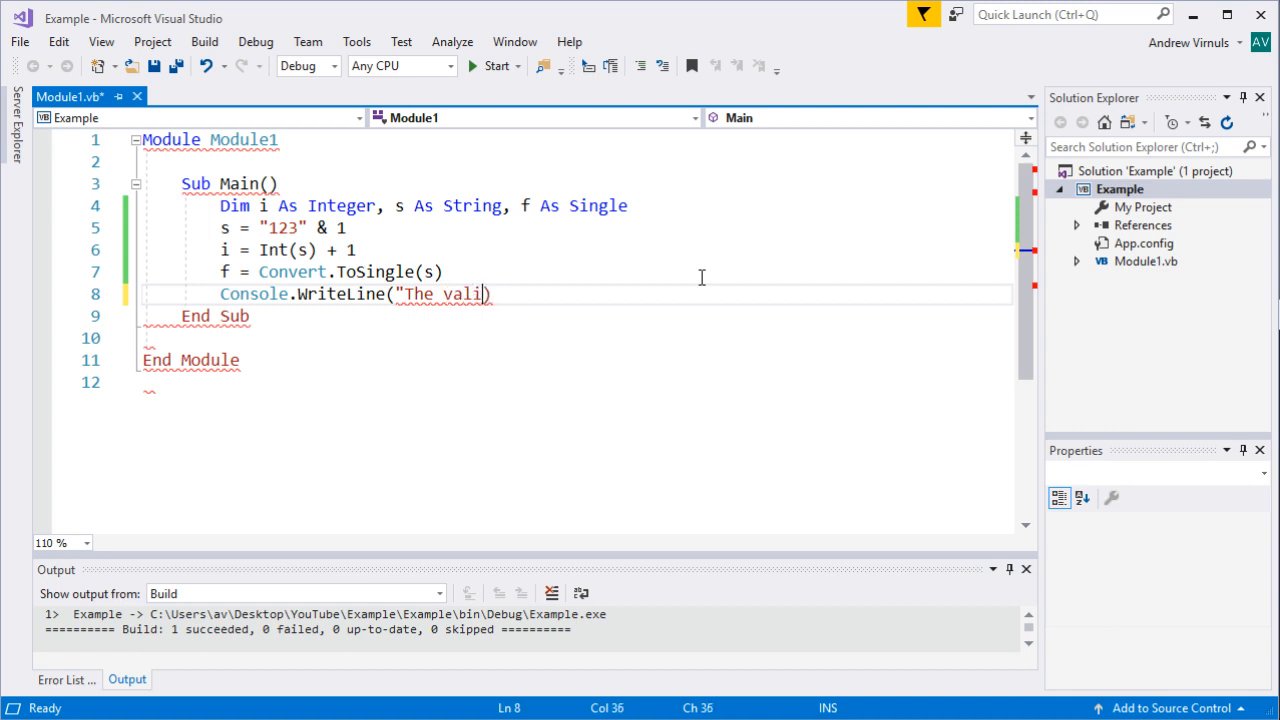
{"action": "key", "text": "BackSpace"}
{"action": "type", "text": "ue iof"}
{"action": "key", "text": "BackSpace"}
{"action": "key", "text": "BackSpace"}
{"action": "type", "text": "f "}
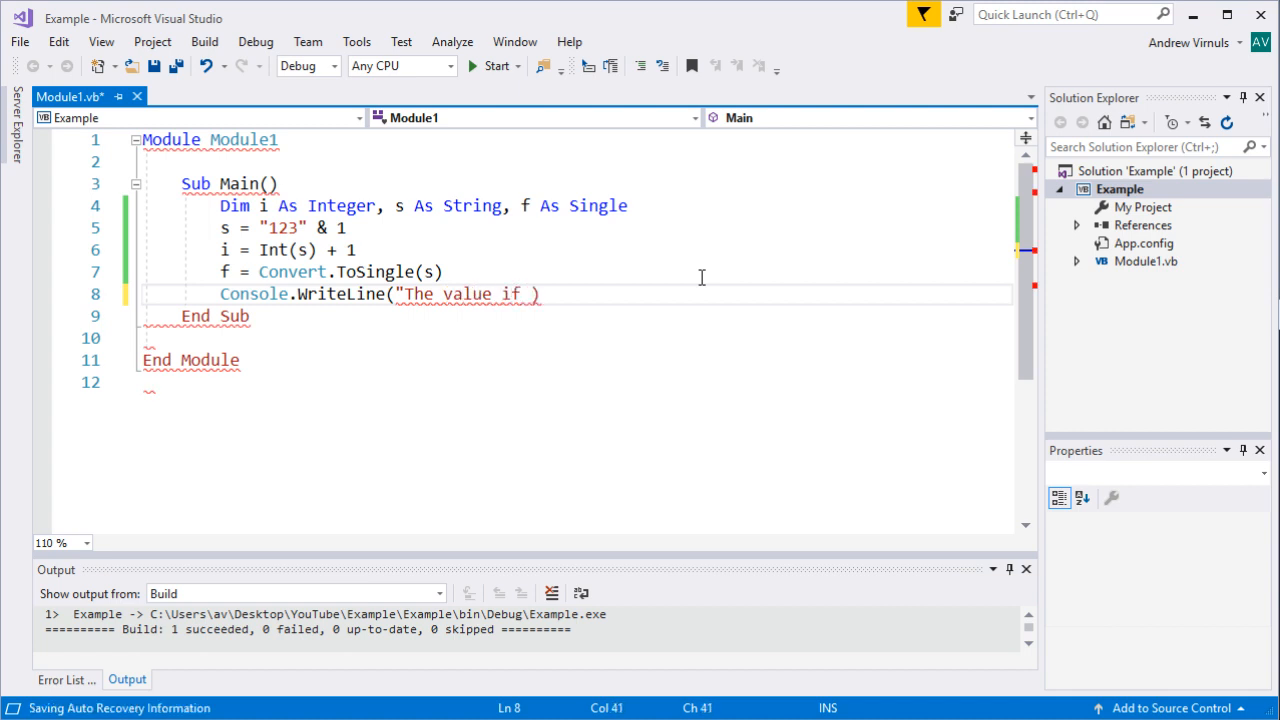
{"action": "type", "text": "i i us"}
{"action": "key", "text": "BackSpace"}
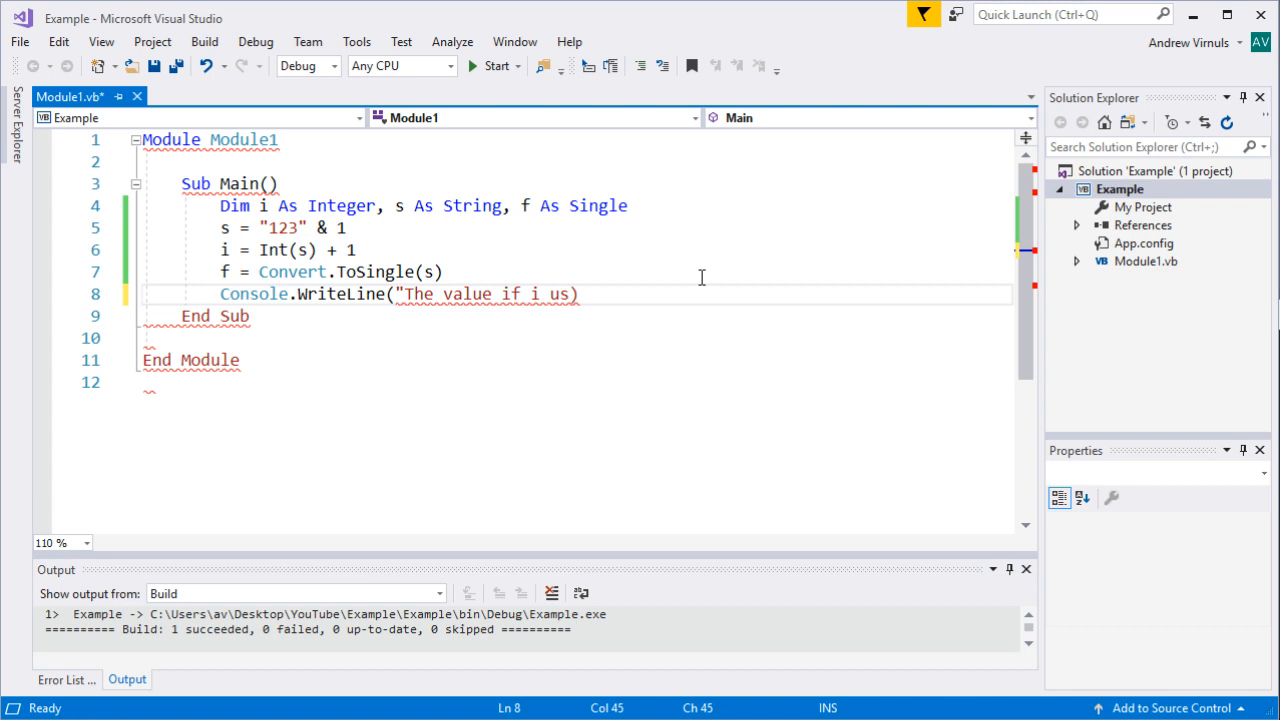
{"action": "key", "text": "BackSpace"}
{"action": "key", "text": "BackSpace"}
{"action": "type", "text": "is"}
{"action": "type", "text": " \" "}
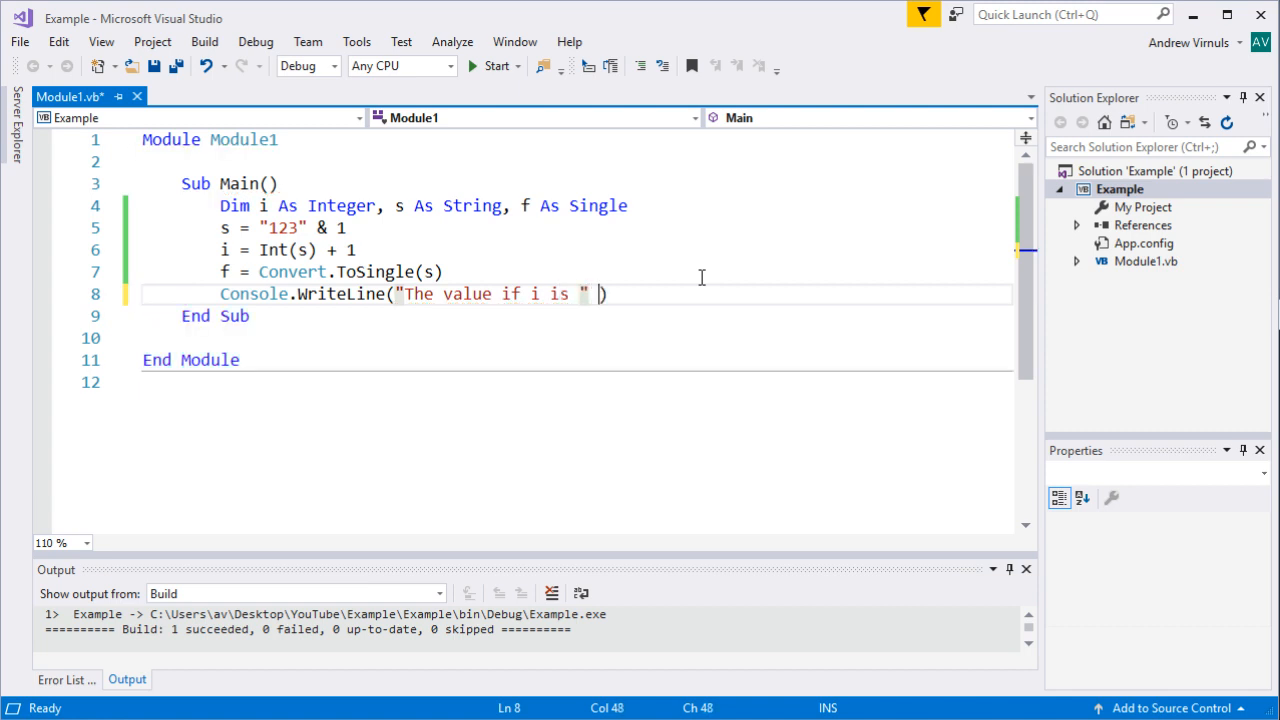
{"action": "type", "text": "& i"}
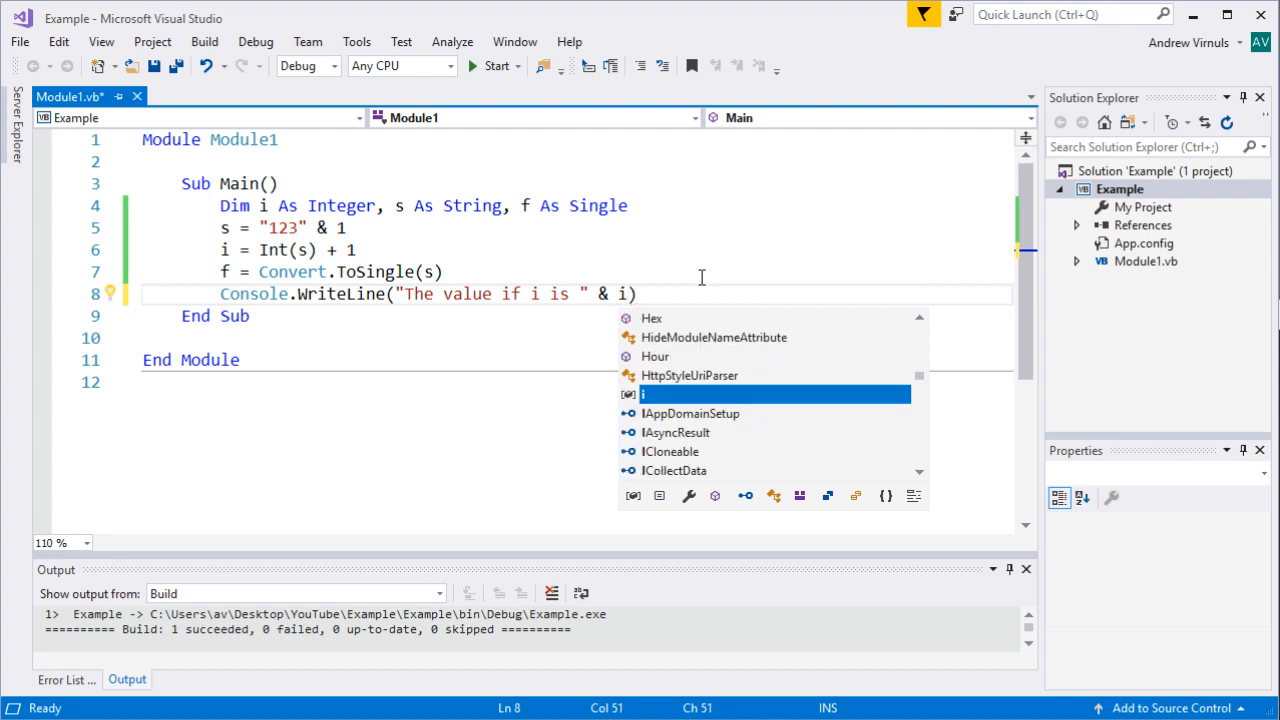
{"action": "left_click", "coordinate": [612, 293]}
Review the message string and variable i, then build and run the updated program.
{"action": "left_click", "coordinate": [405, 293]}
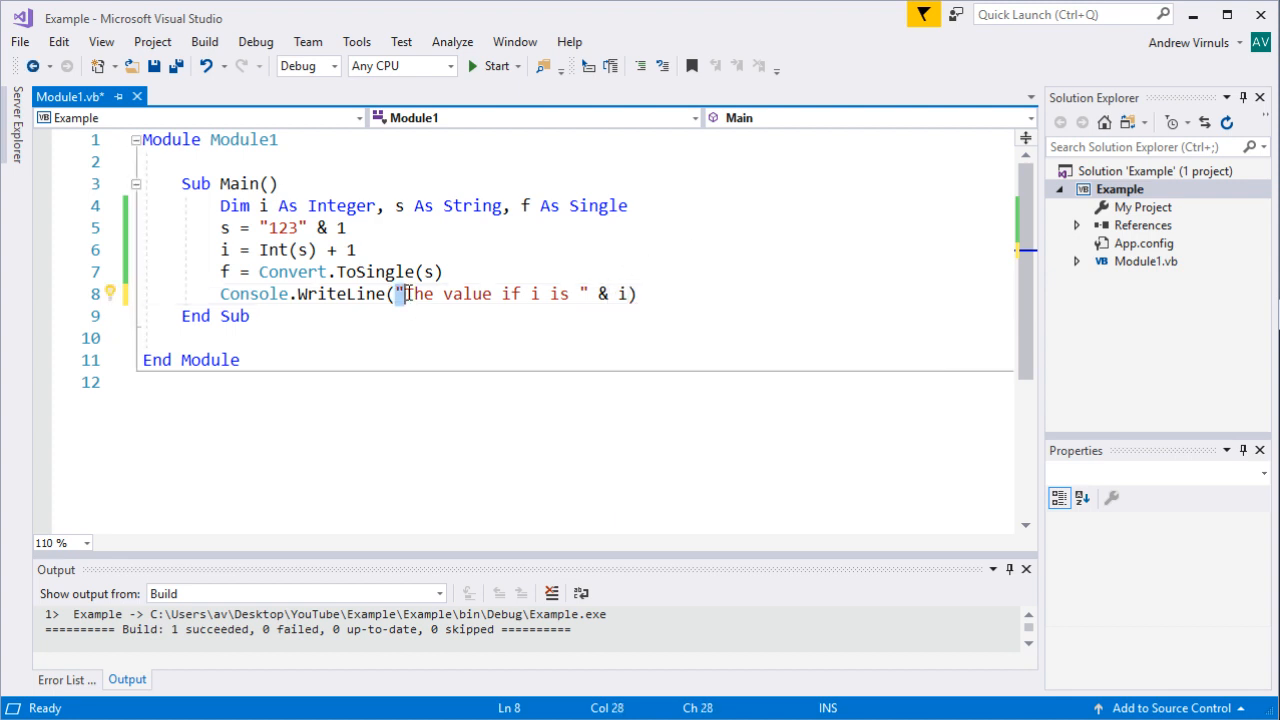
{"action": "left_click_drag", "start_coordinate": [398, 293], "coordinate": [590, 293]}
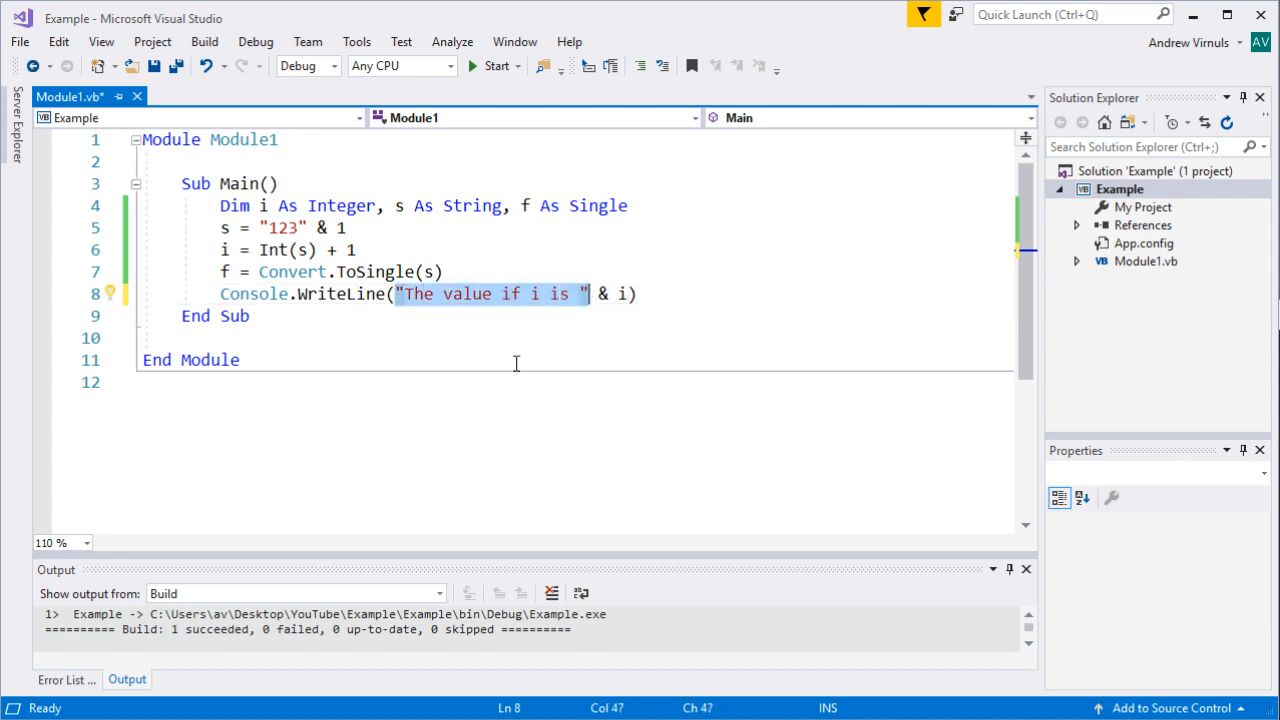
{"action": "left_click", "coordinate": [620, 294]}
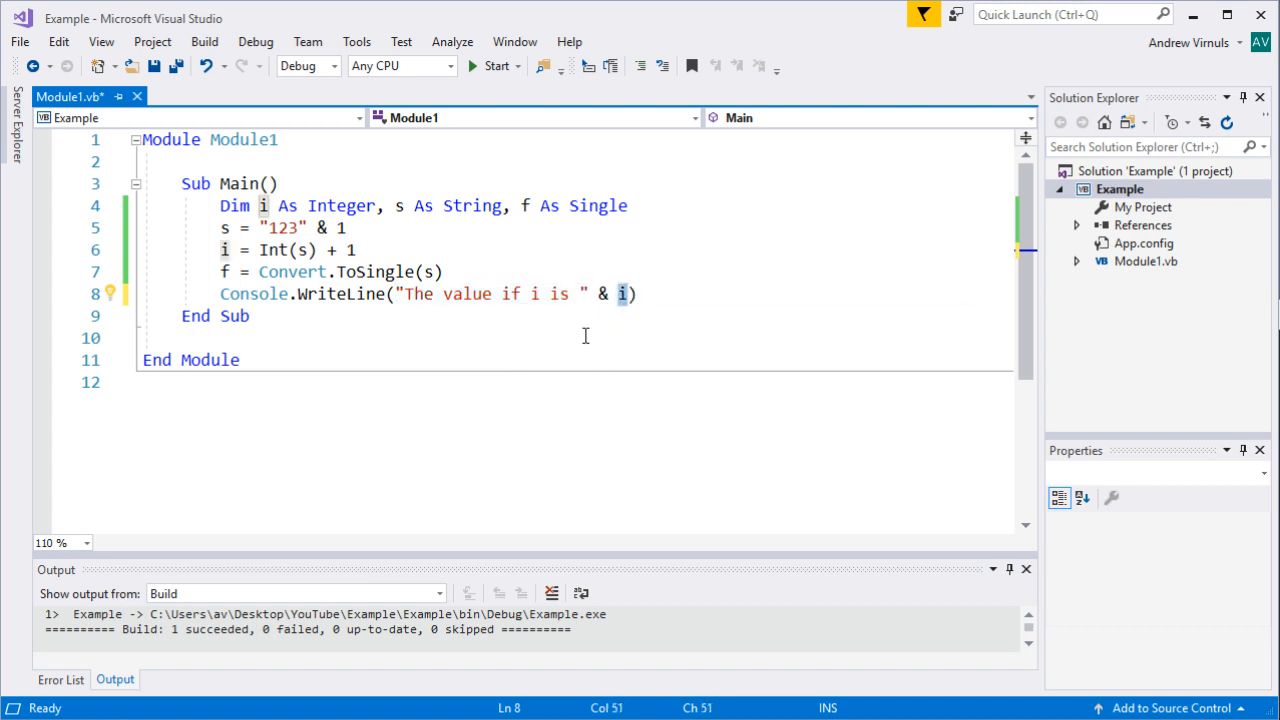
{"action": "key", "text": "F5"}
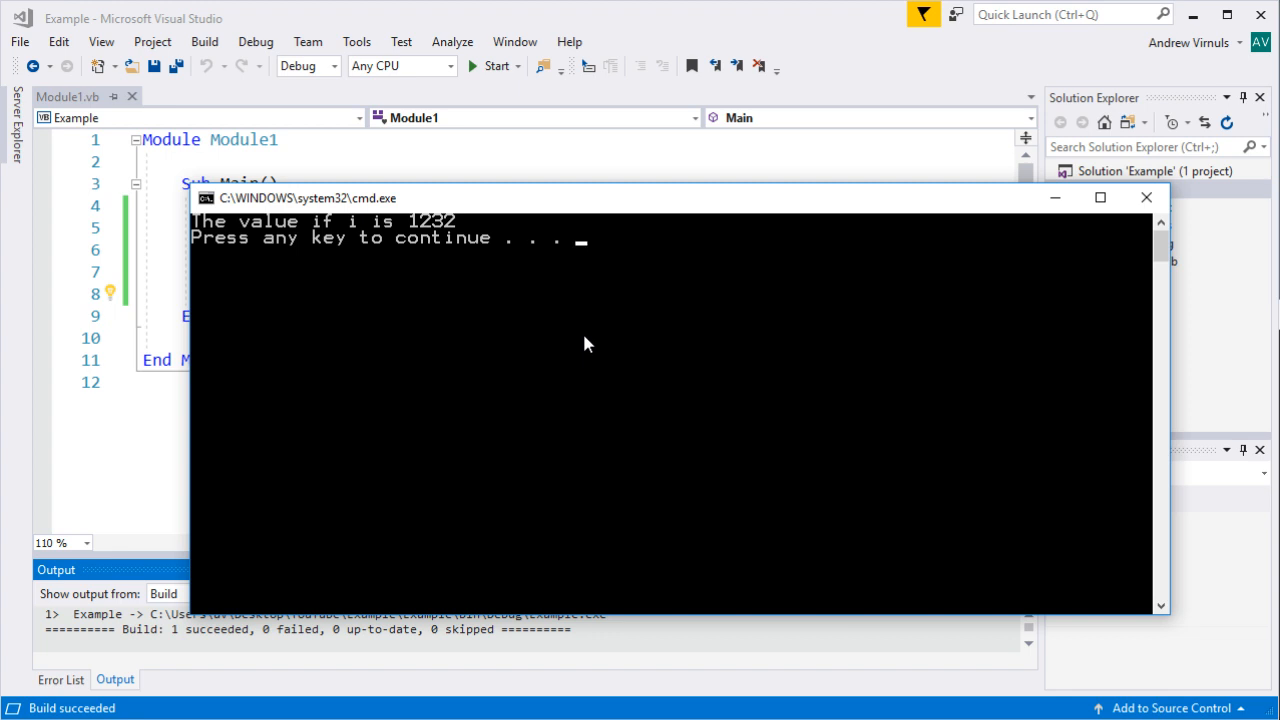
Close the console after it prints The value if i is 1232.
{"action": "key", "text": "Return"}
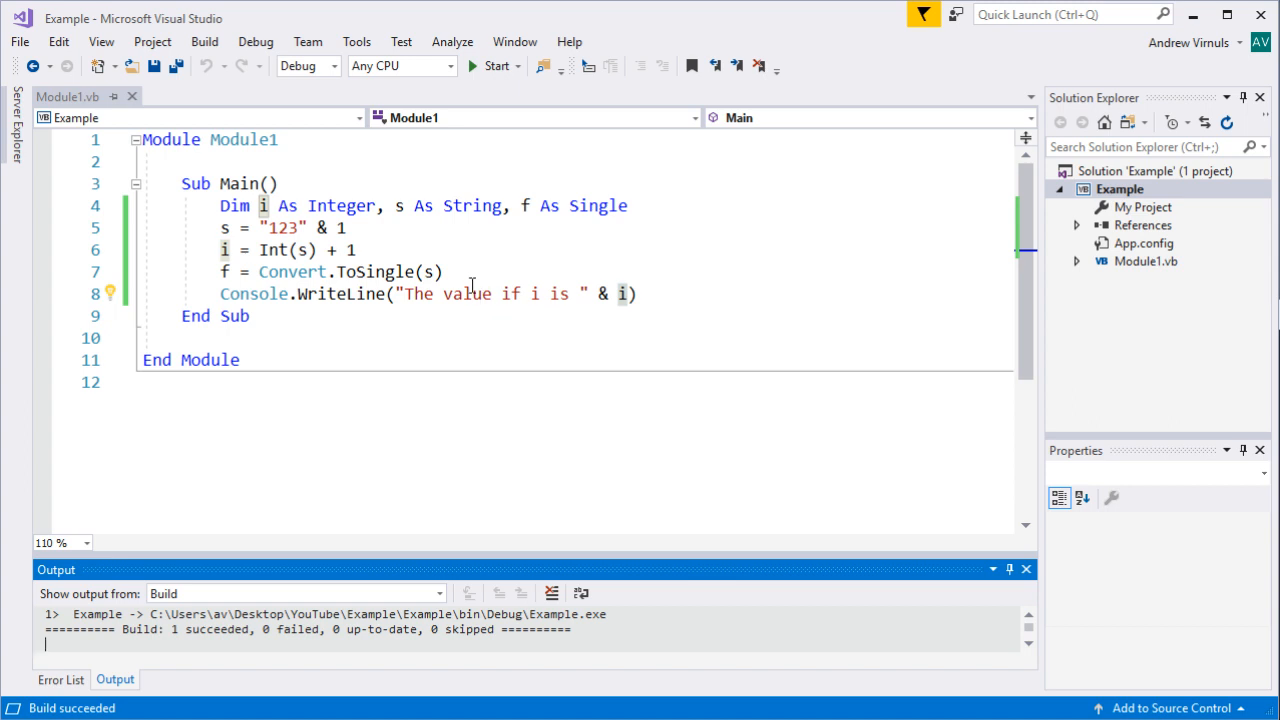
{"action": "double_click", "coordinate": [275, 250]}
{"action": "mouse_move", "coordinate": [368, 272]}
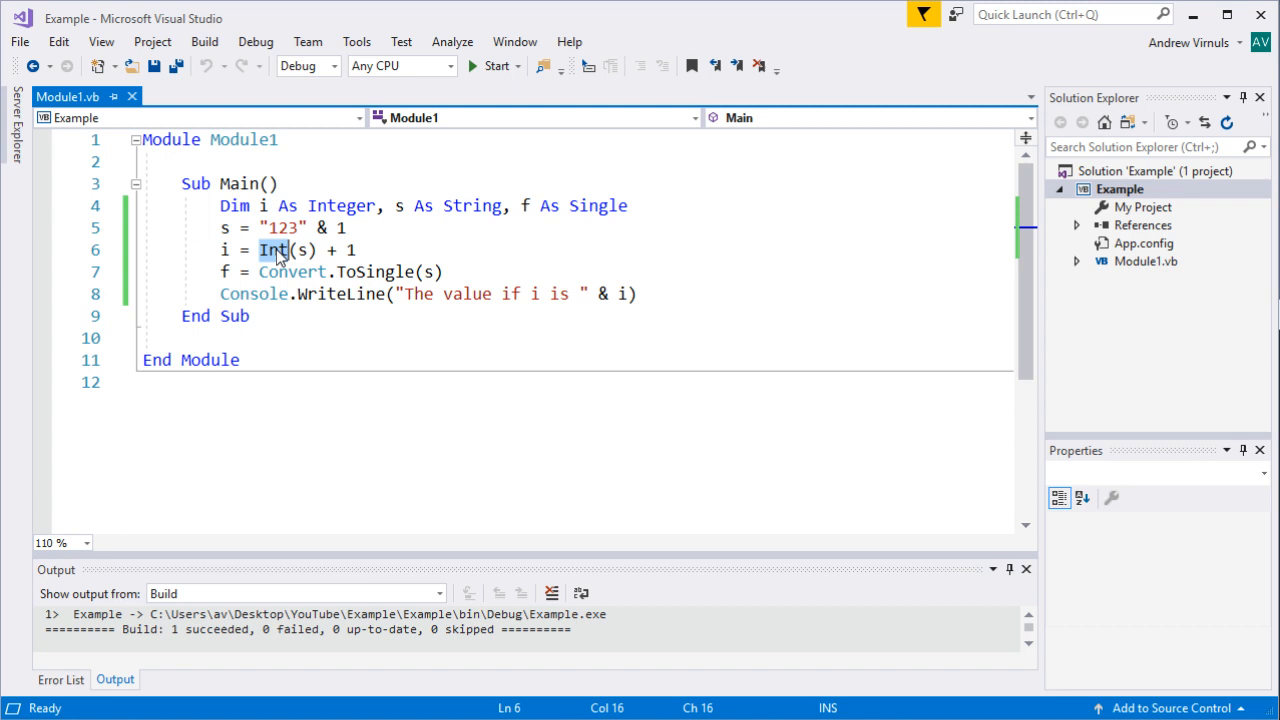